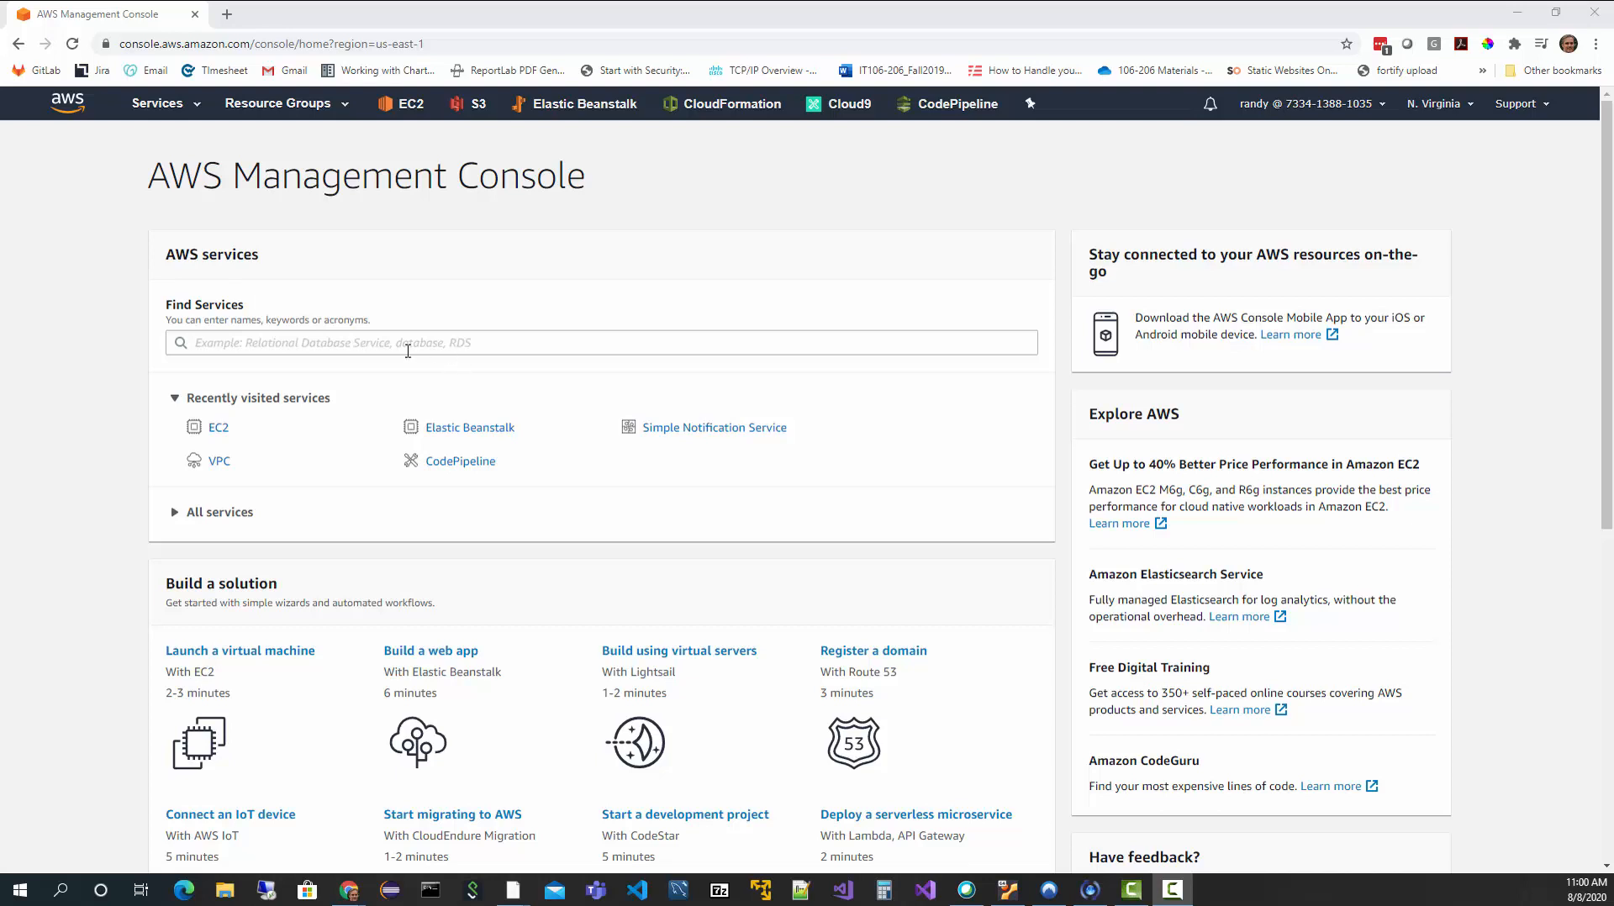
Step: Browse the full list of AWS services and try searching it for "ec" and "iam"
left_click(155, 108)
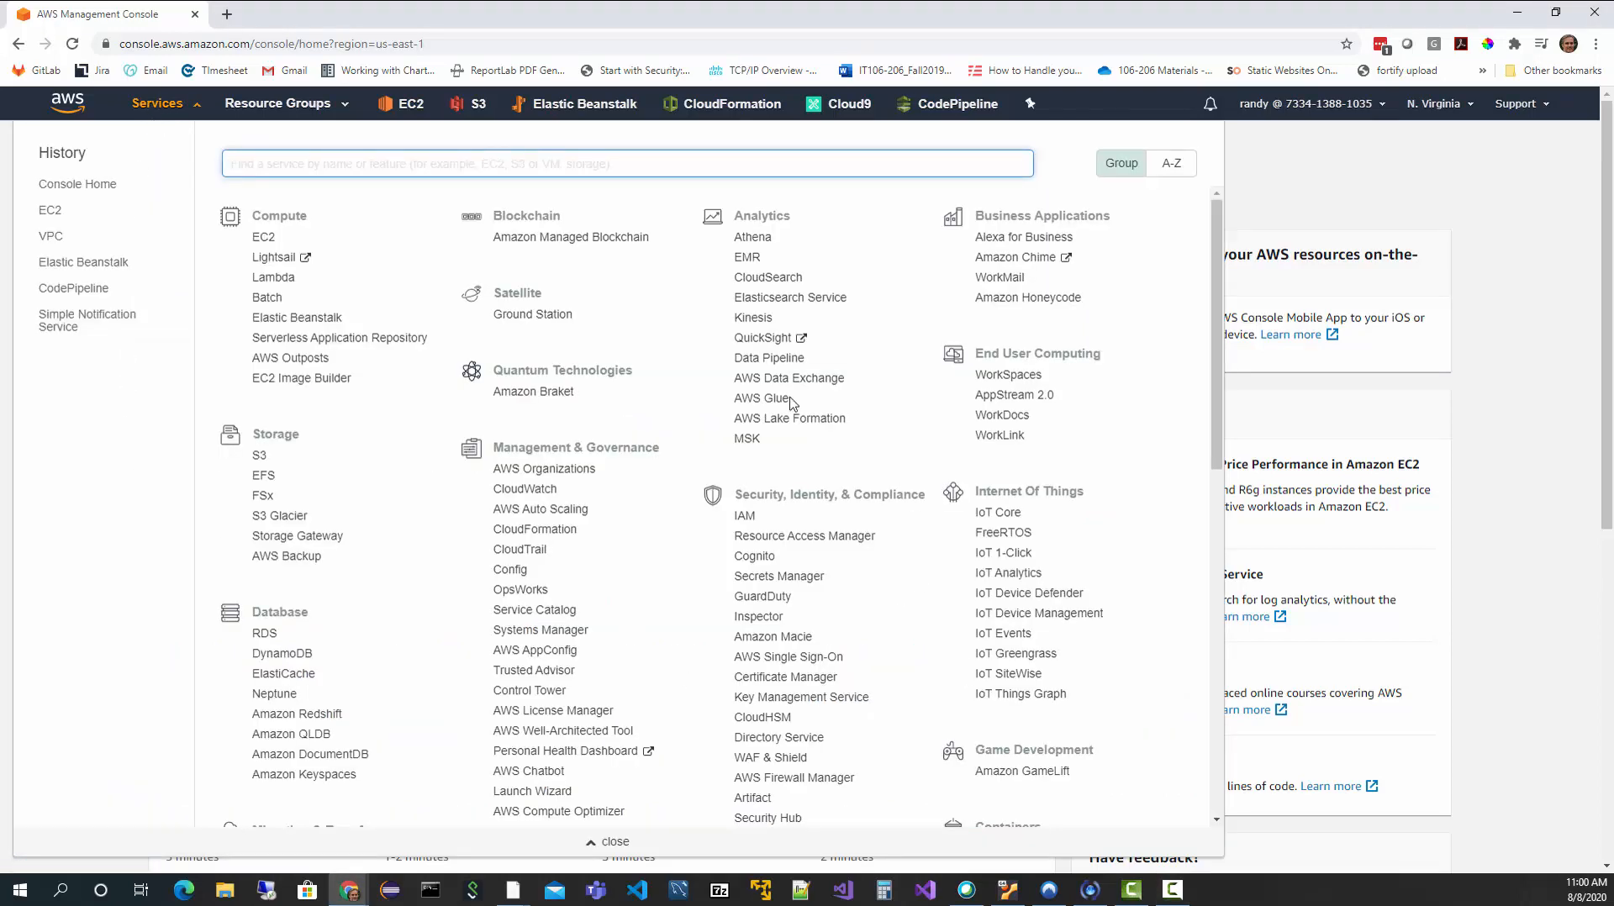
scroll(681, 521, "down", 3)
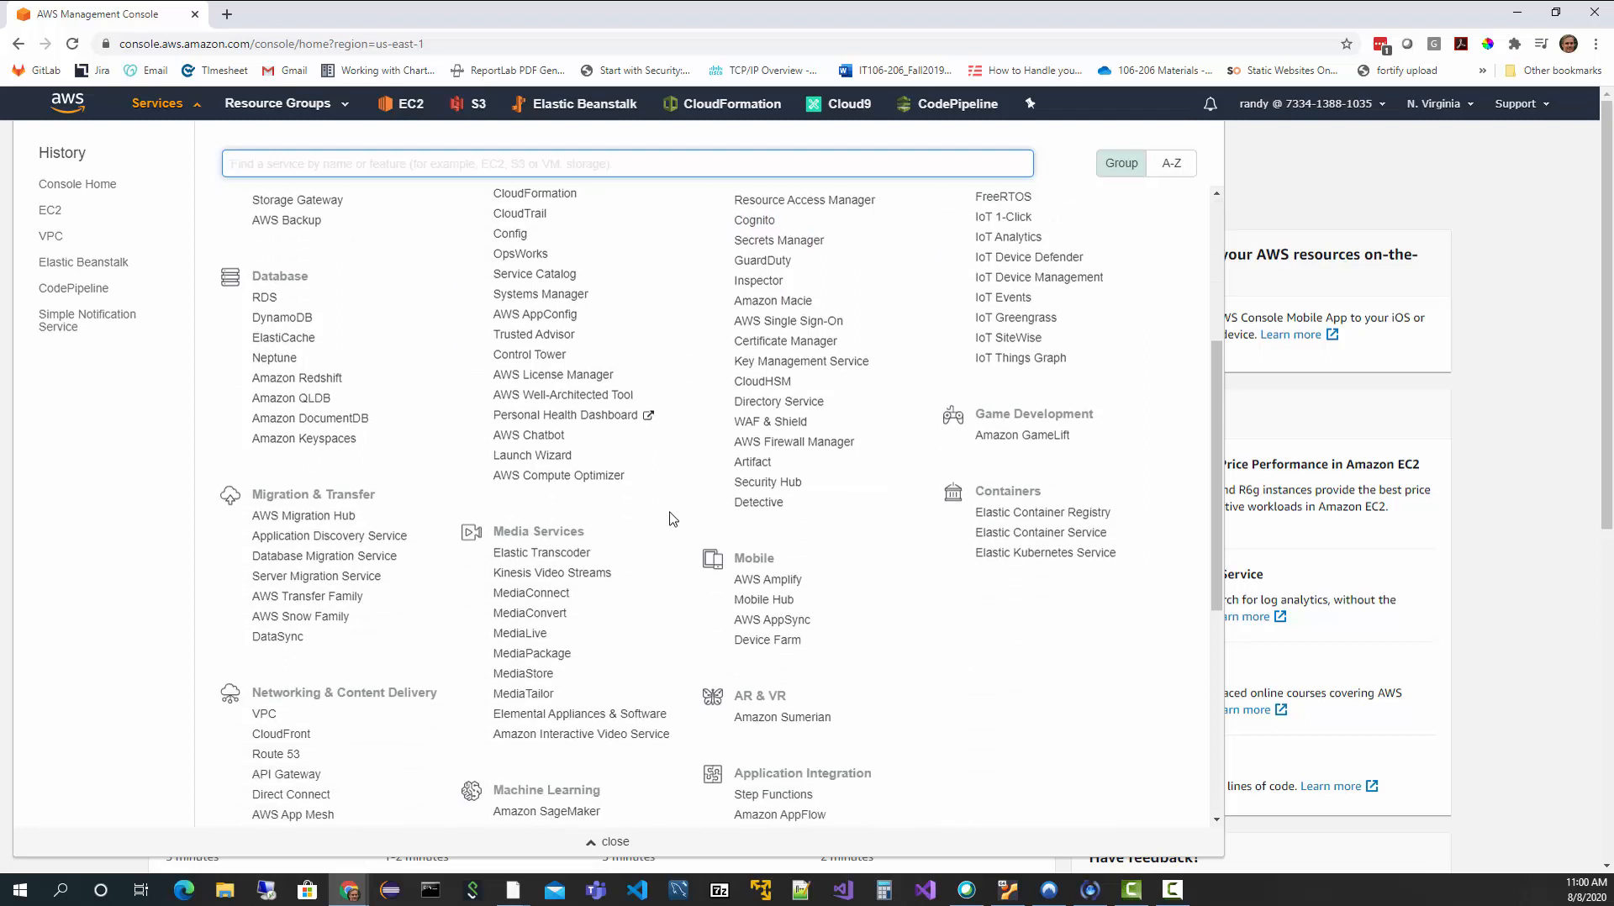
scroll(662, 538, "up", 3)
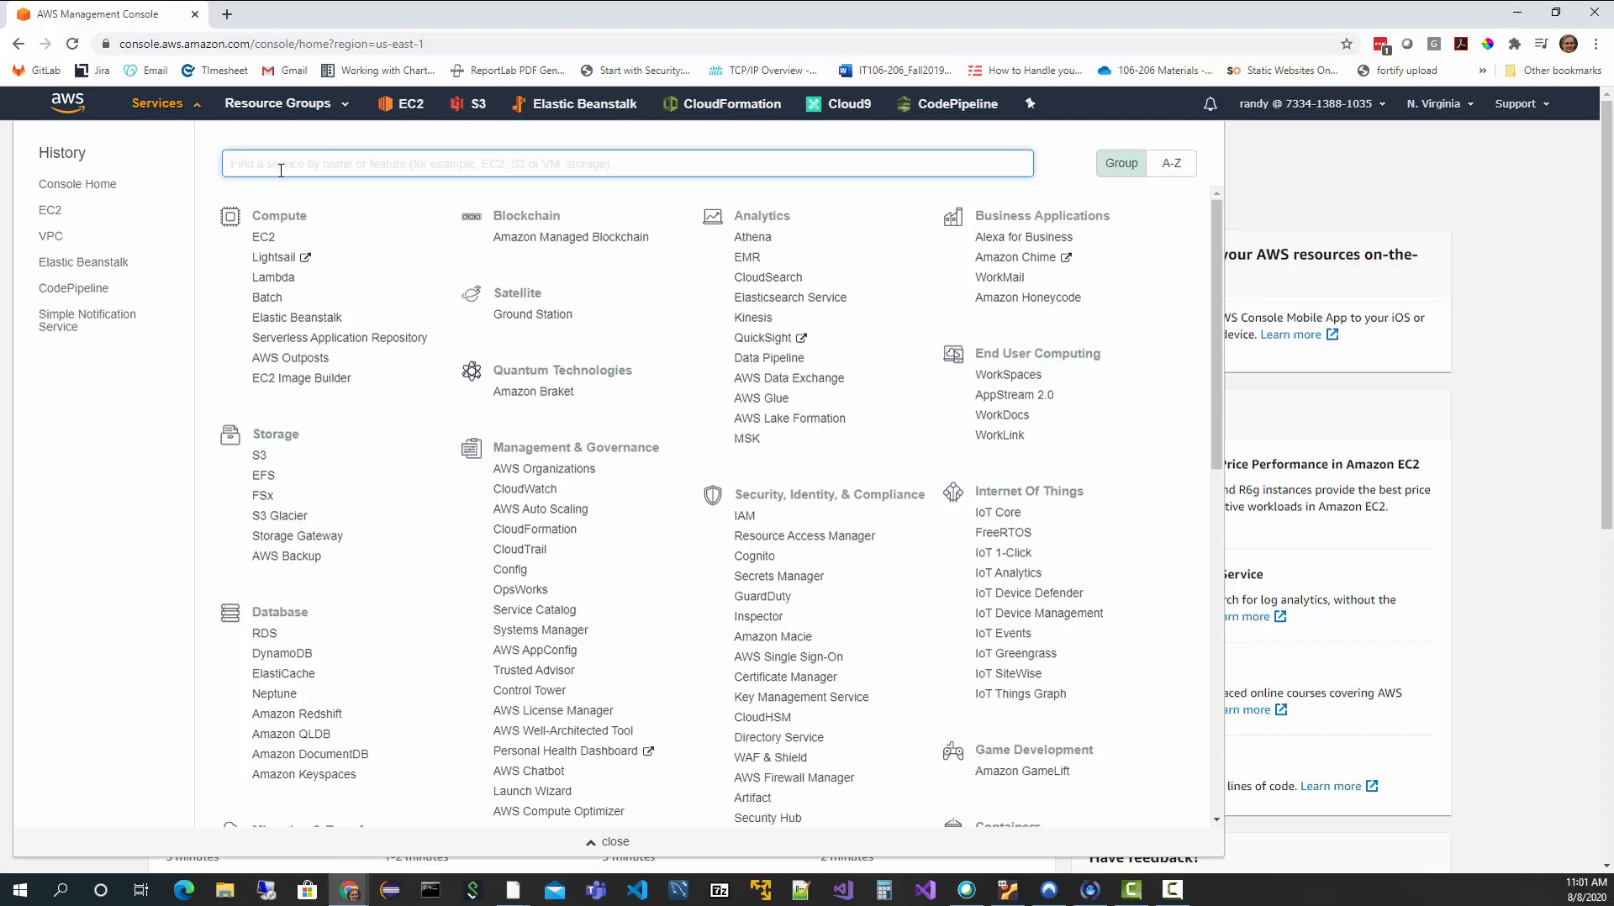
type("ec")
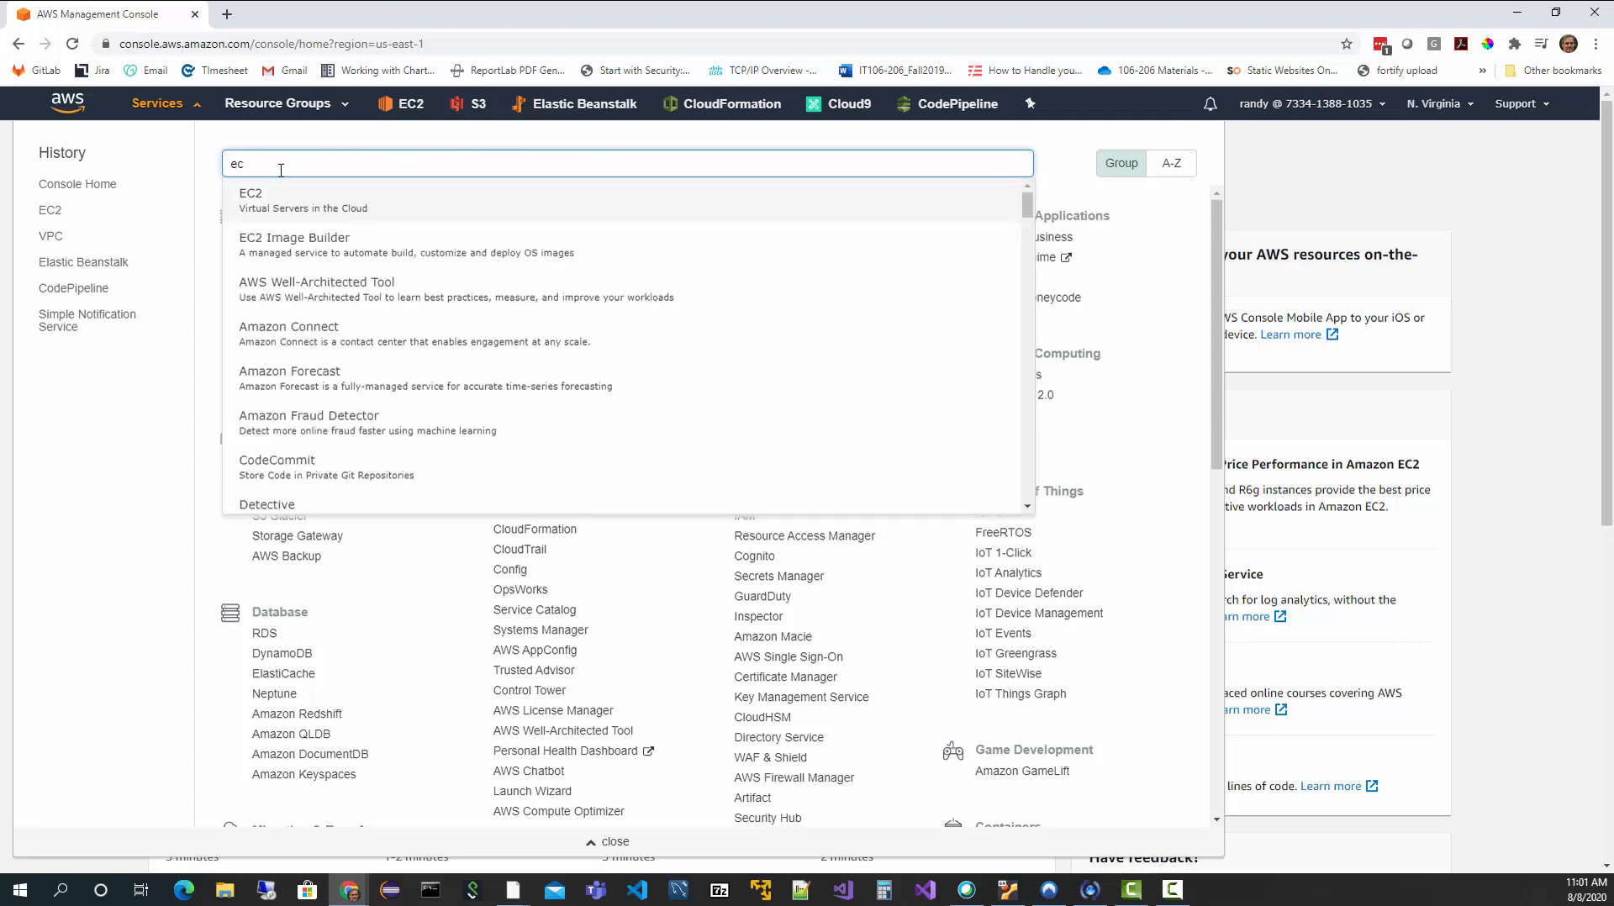
key("BackSpace")
key("BackSpace")
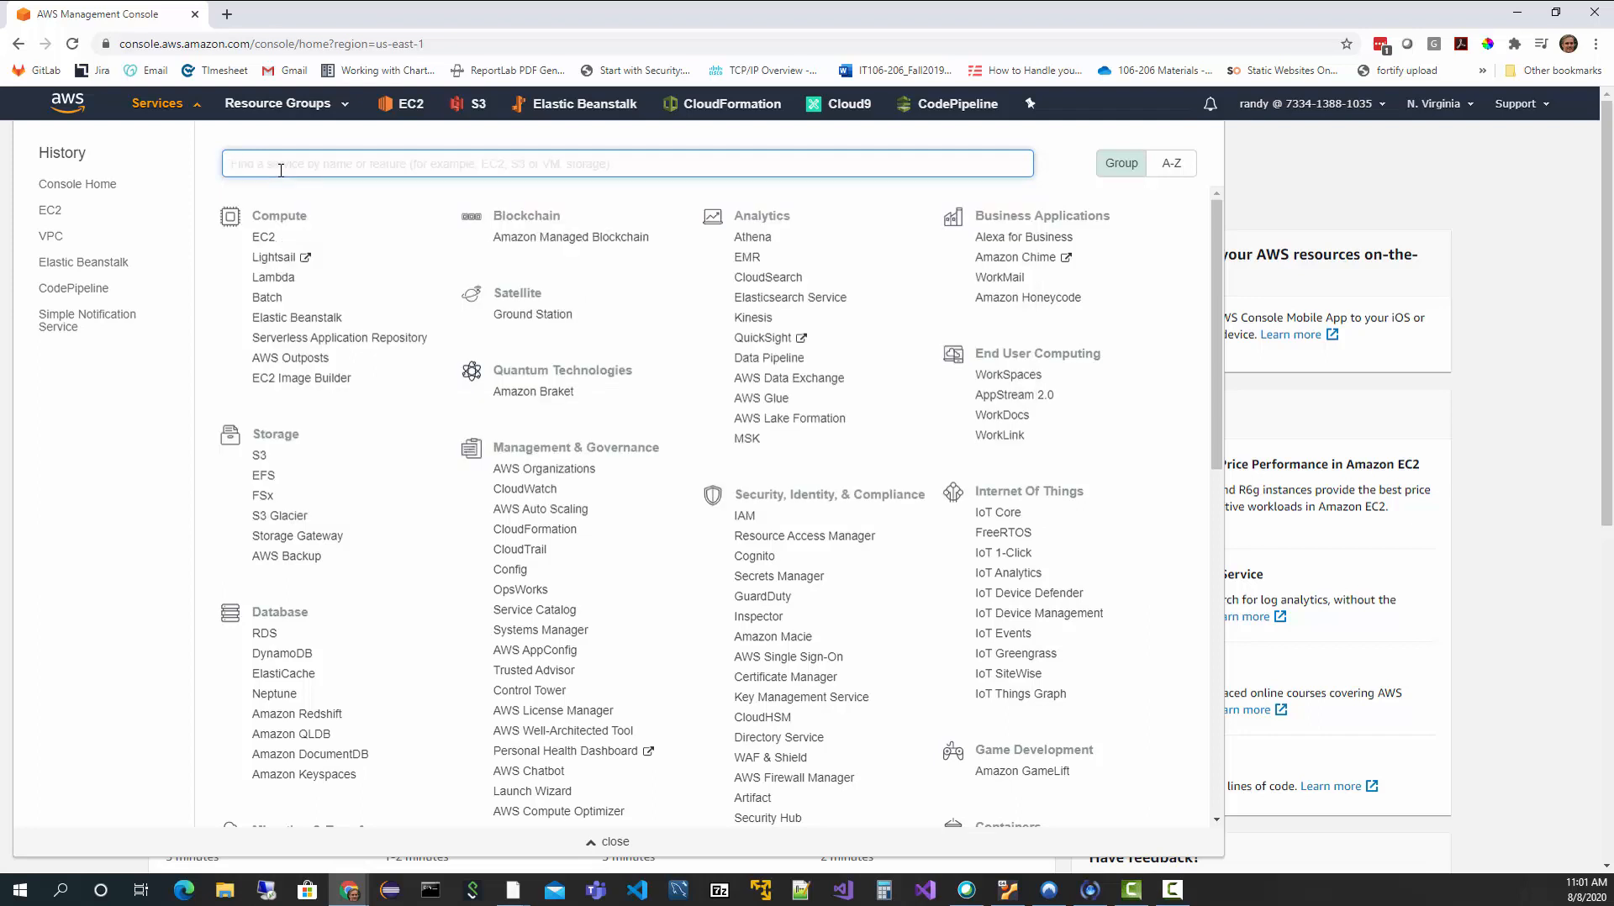
type("iam")
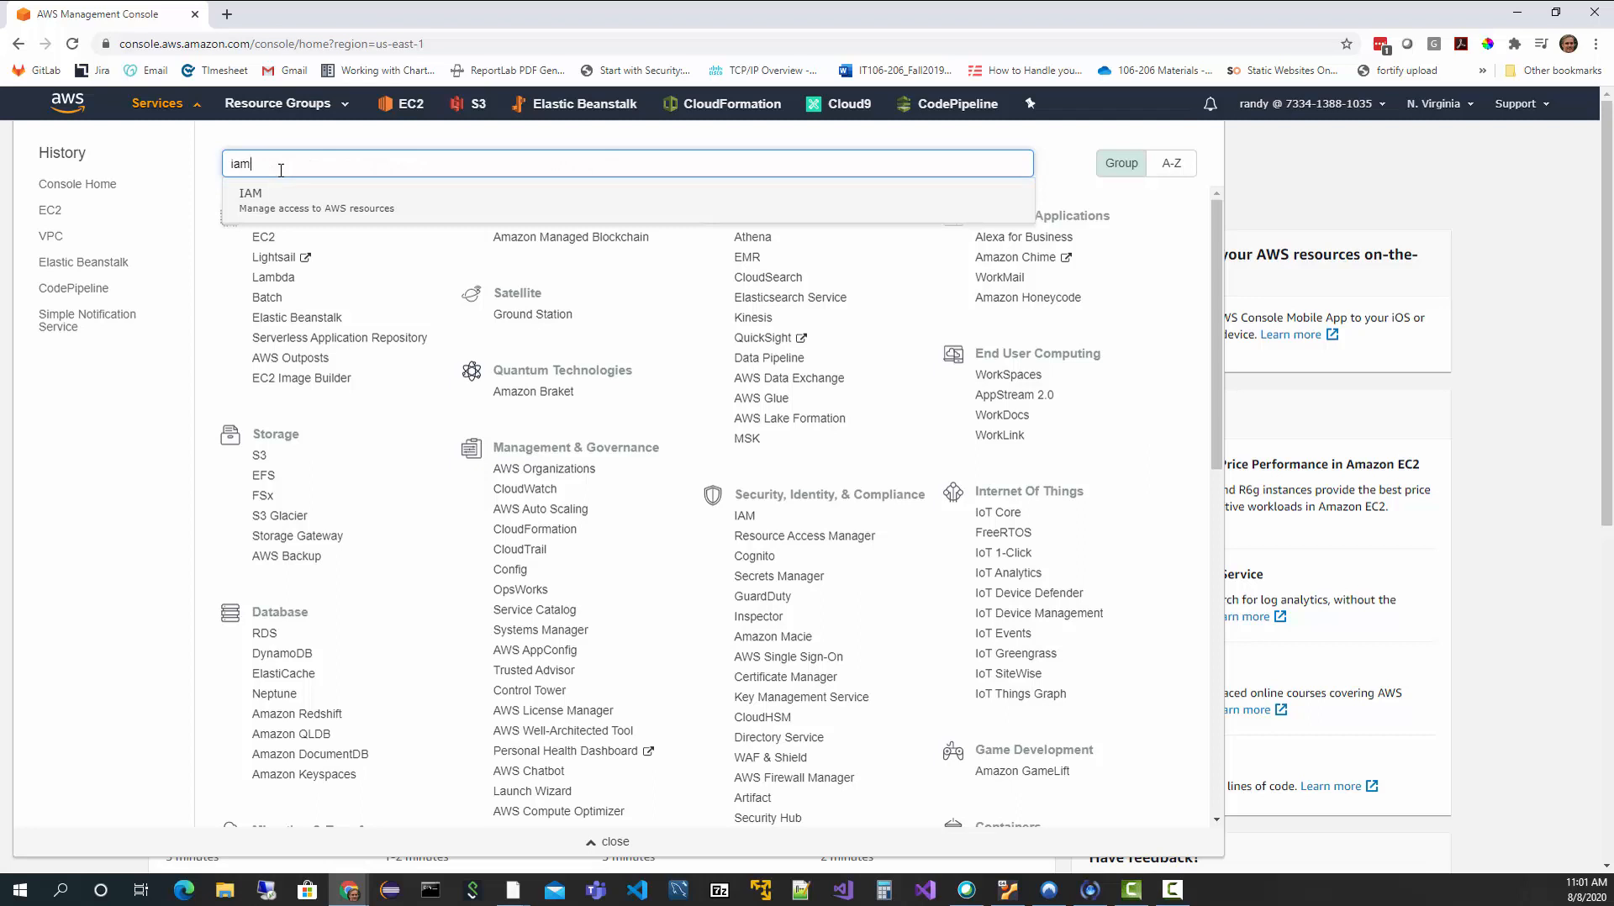
key("BackSpace")
key("BackSpace")
key("BackSpace")
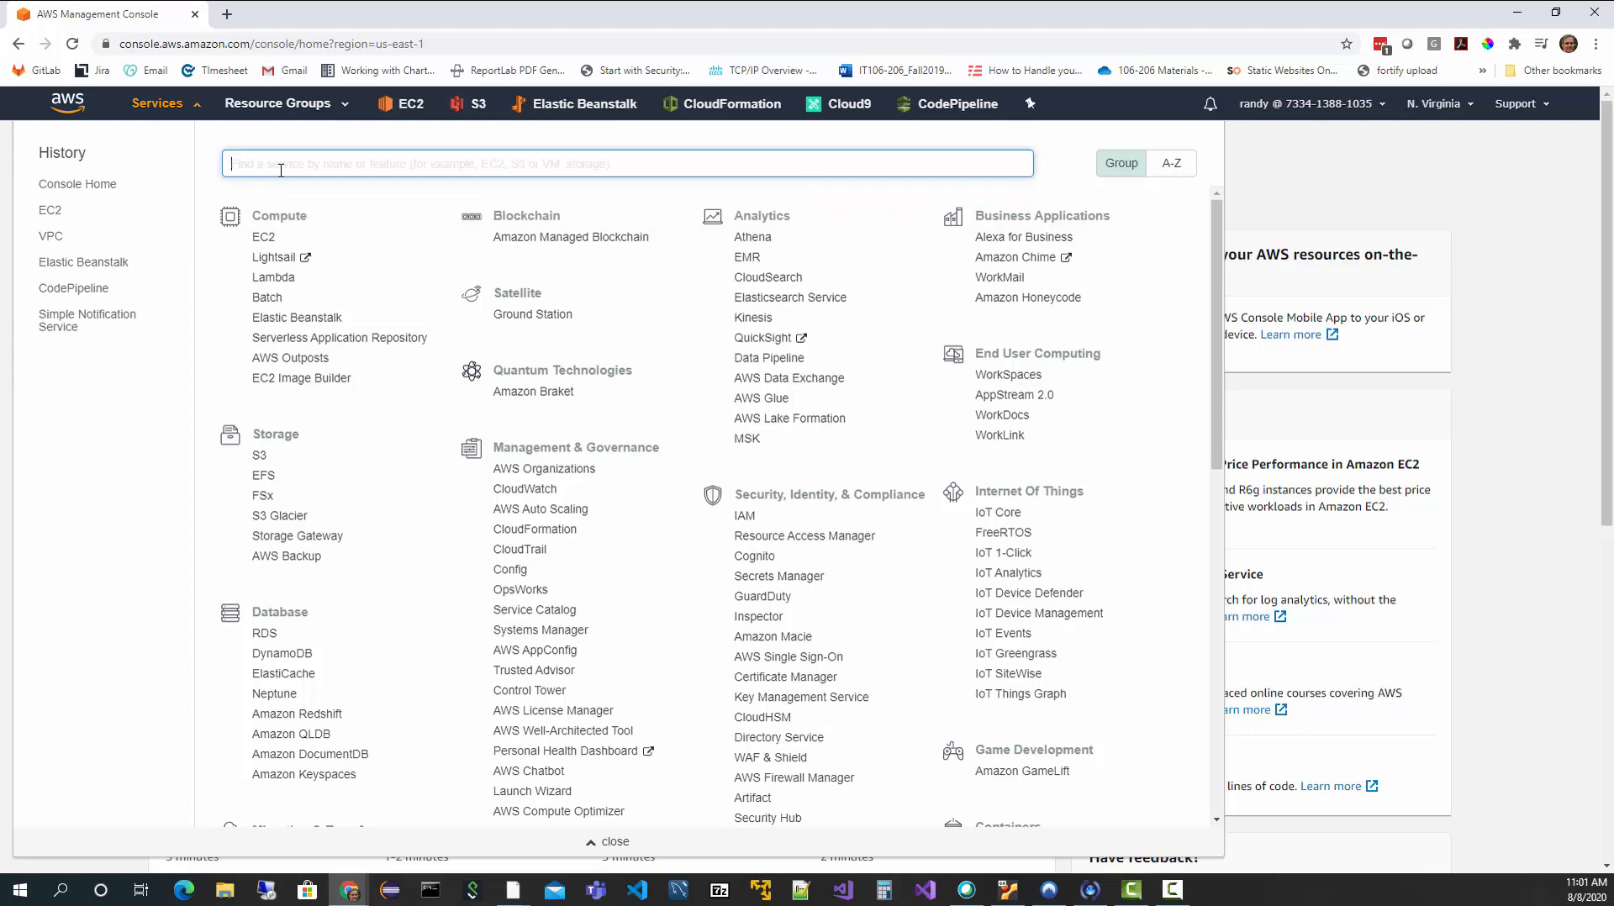
Step: Review the customization options for the one-click navigation shortcuts, then close them
left_click(1030, 108)
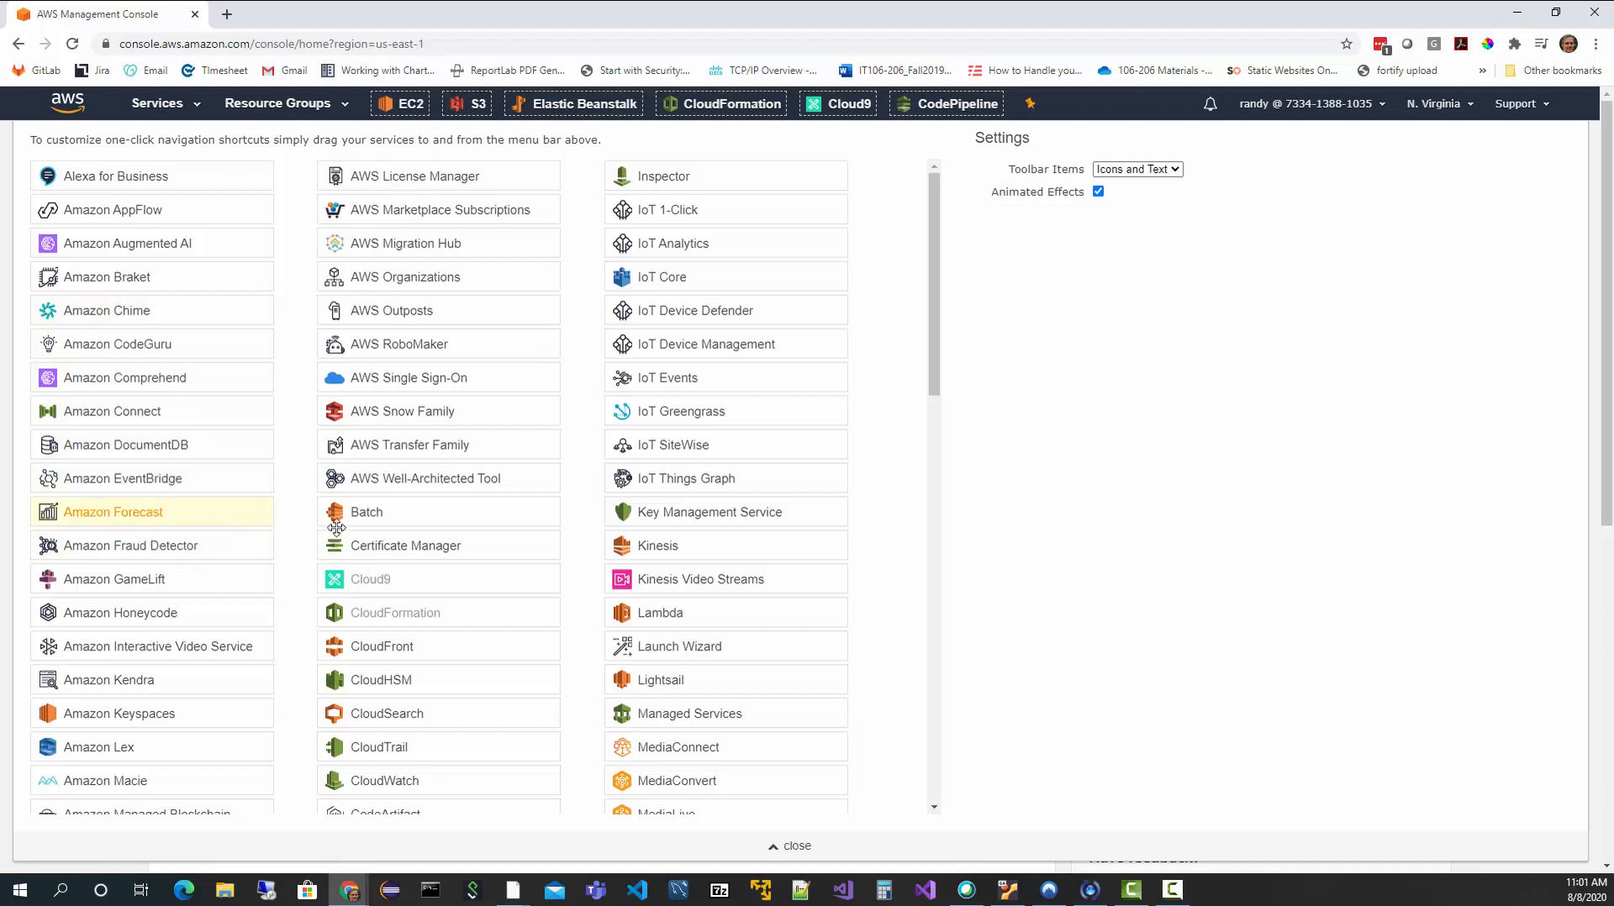
left_click_drag(407, 647, 455, 592)
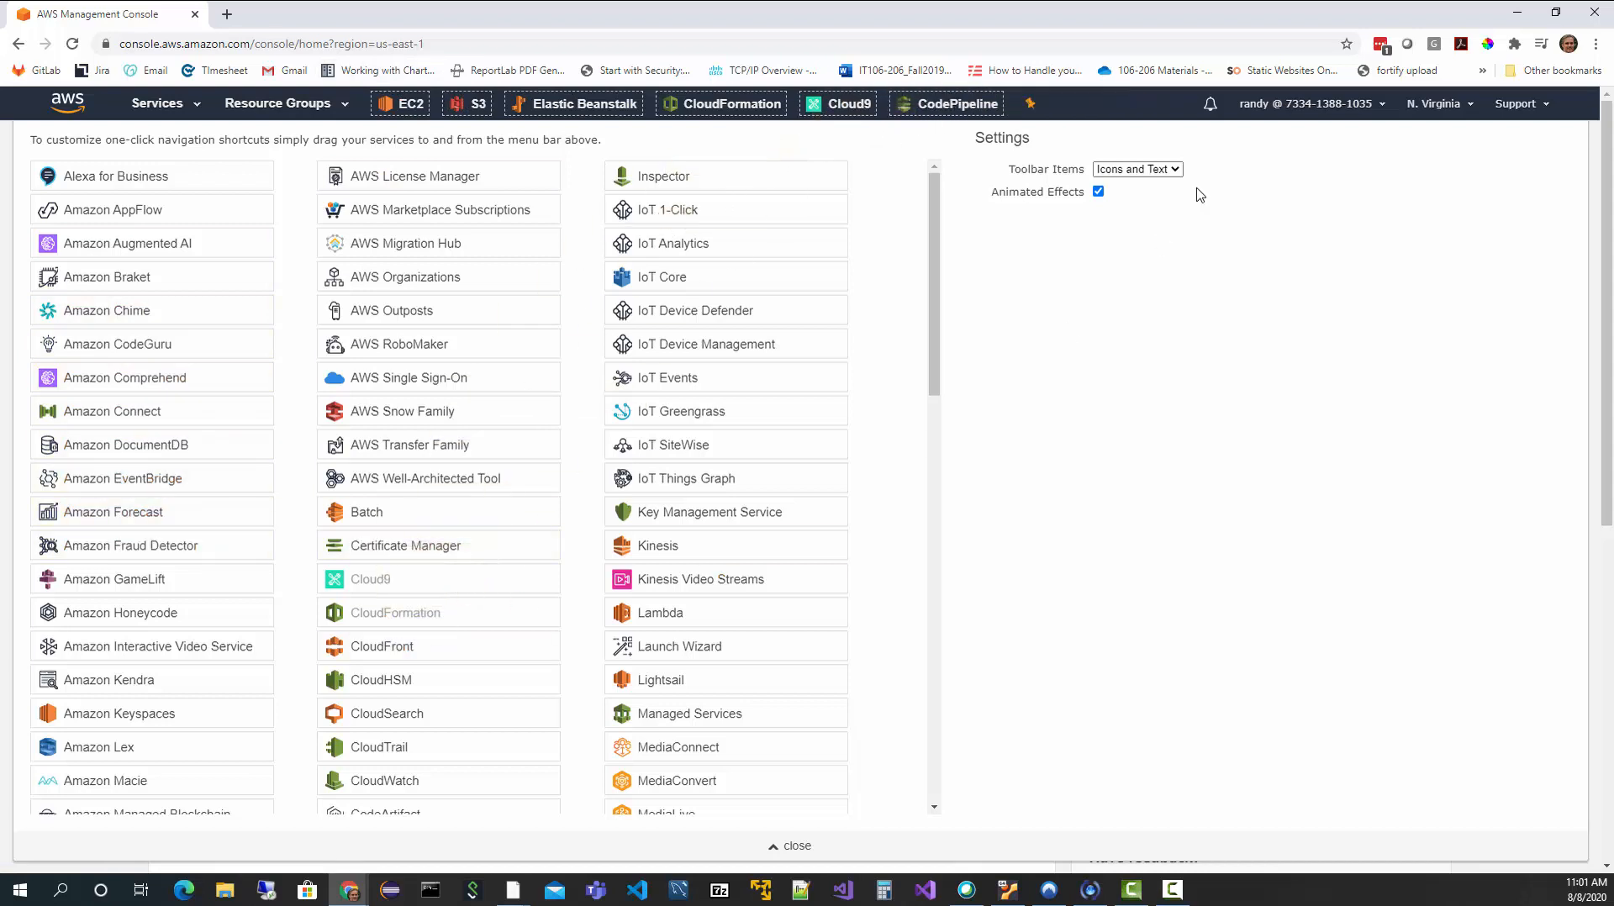
left_click(1030, 107)
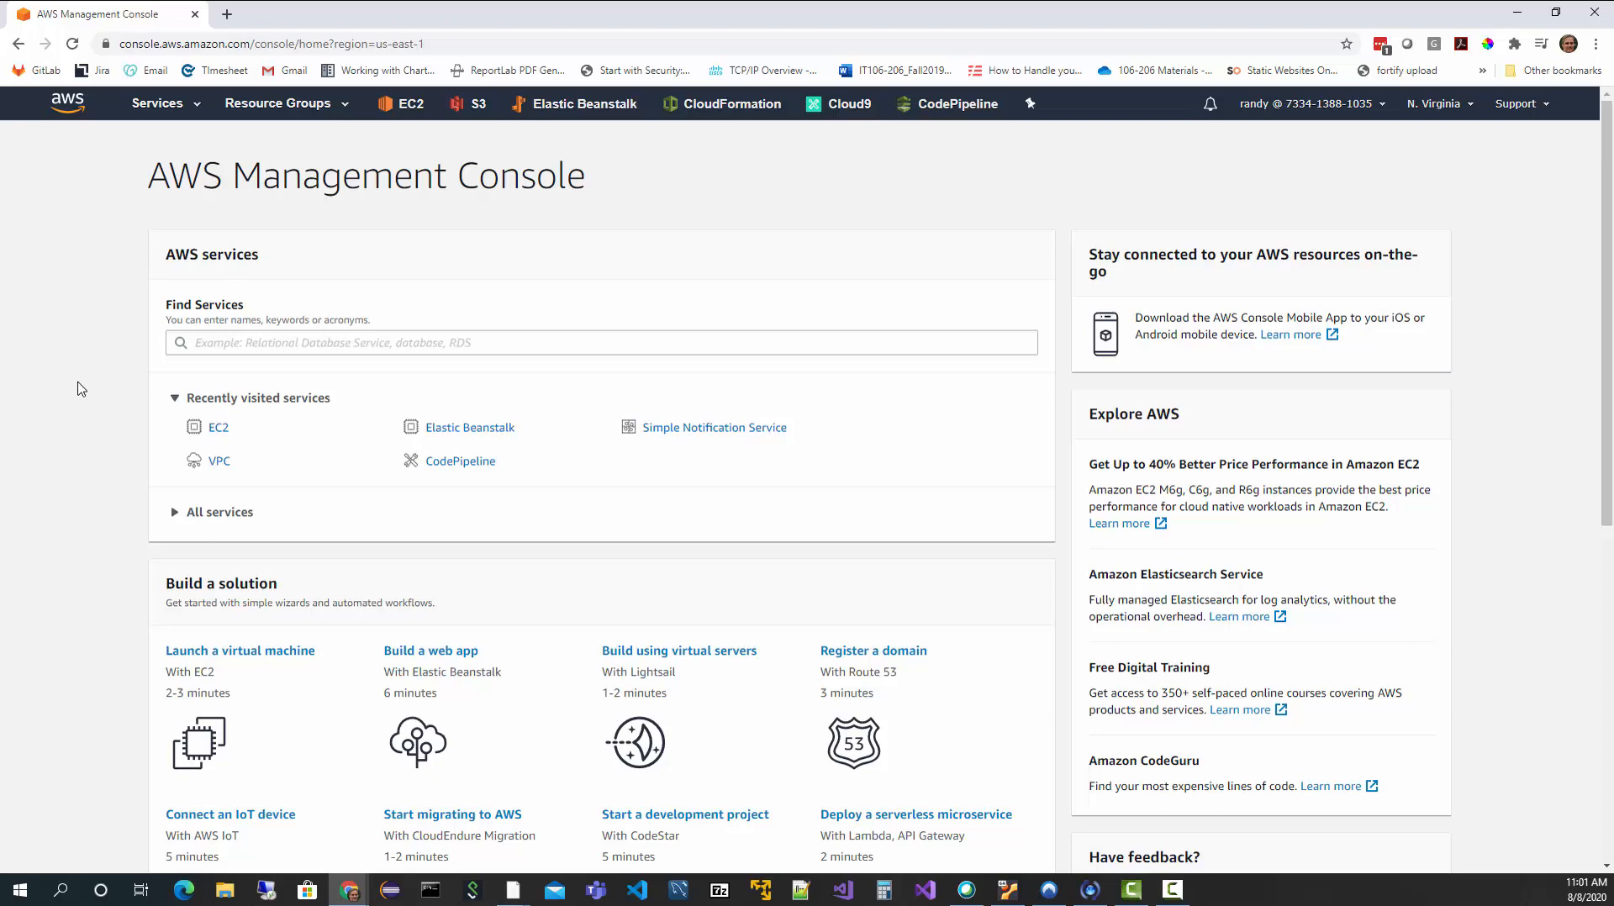
Step: Open the EC2 service and go to its list of instances from the running instances resource
left_click(151, 102)
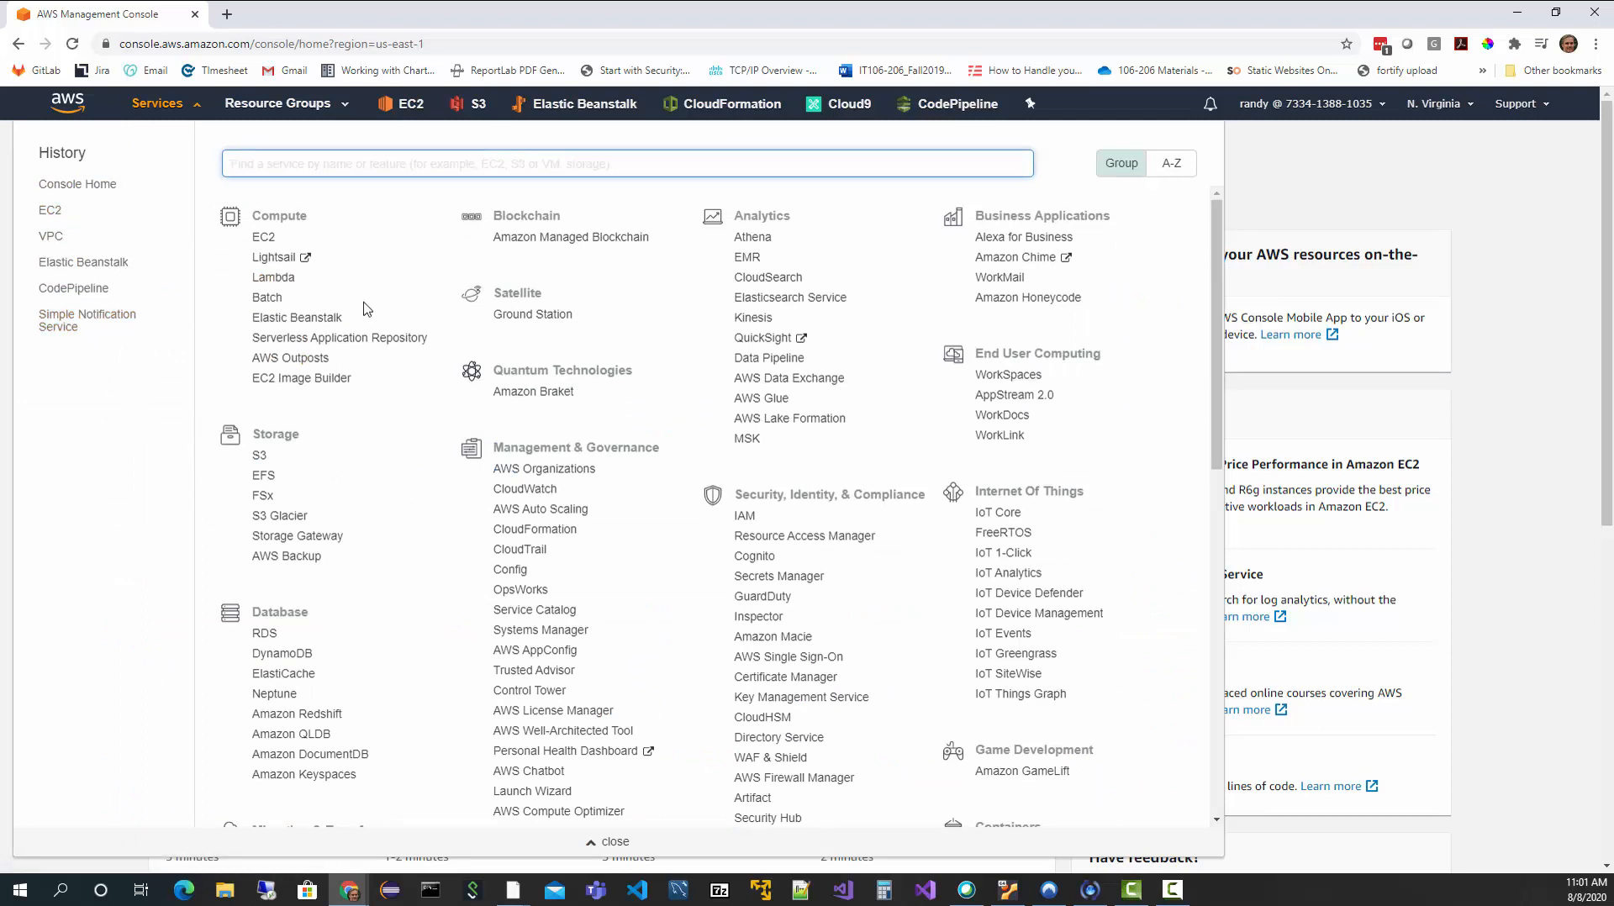
left_click(262, 240)
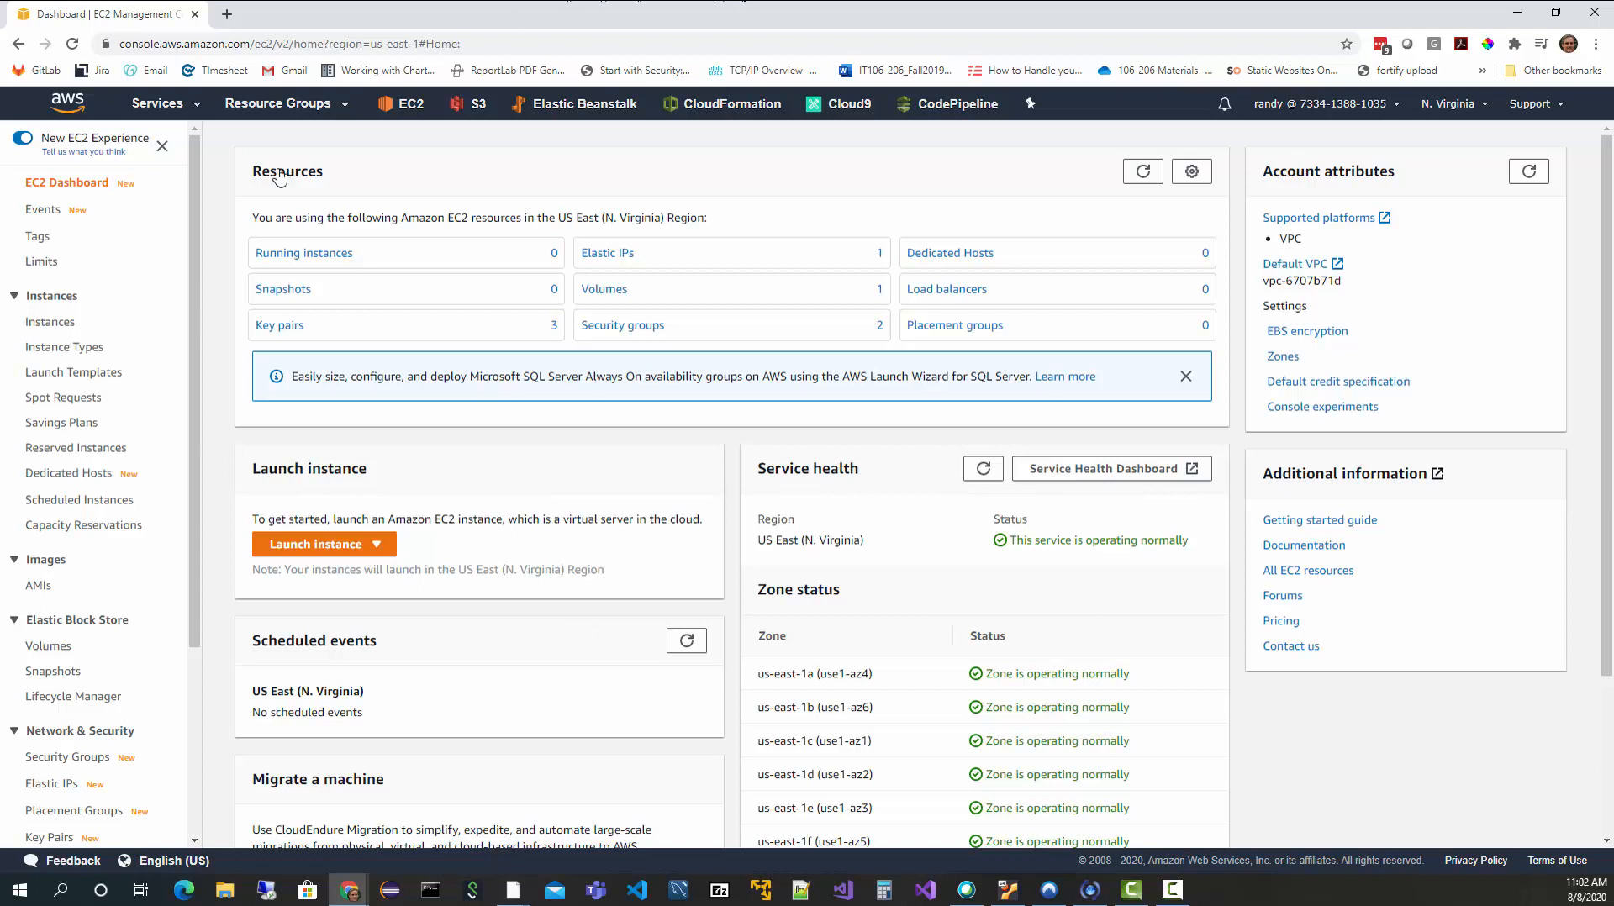
left_click(299, 254)
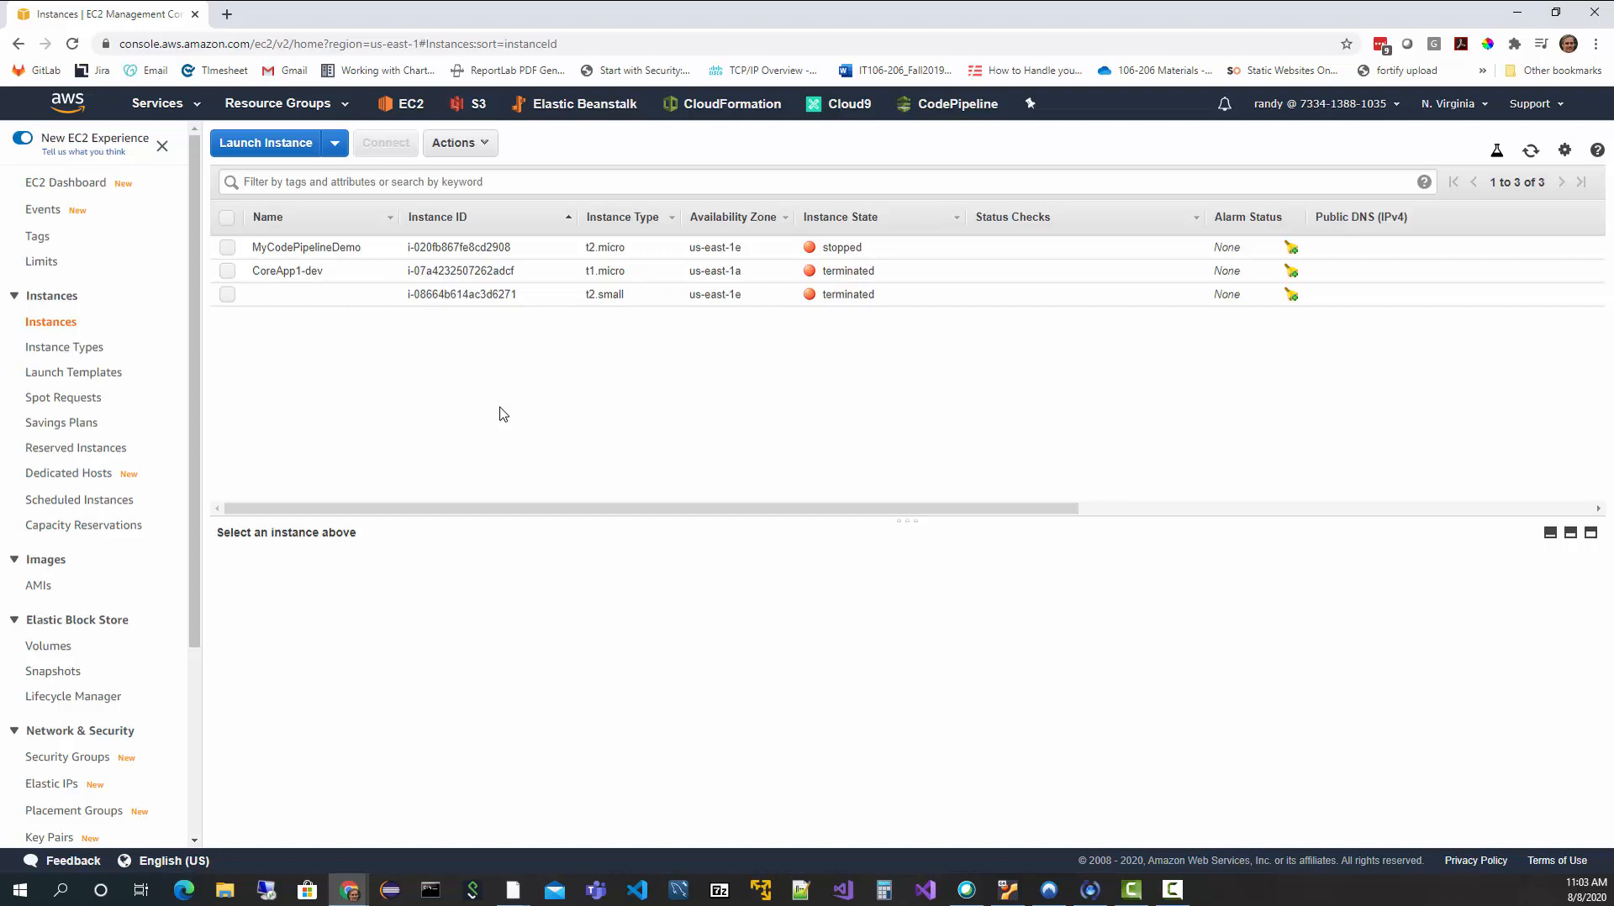
Step: Examine the available AWS regions and the region code in the page address
left_click(1452, 104)
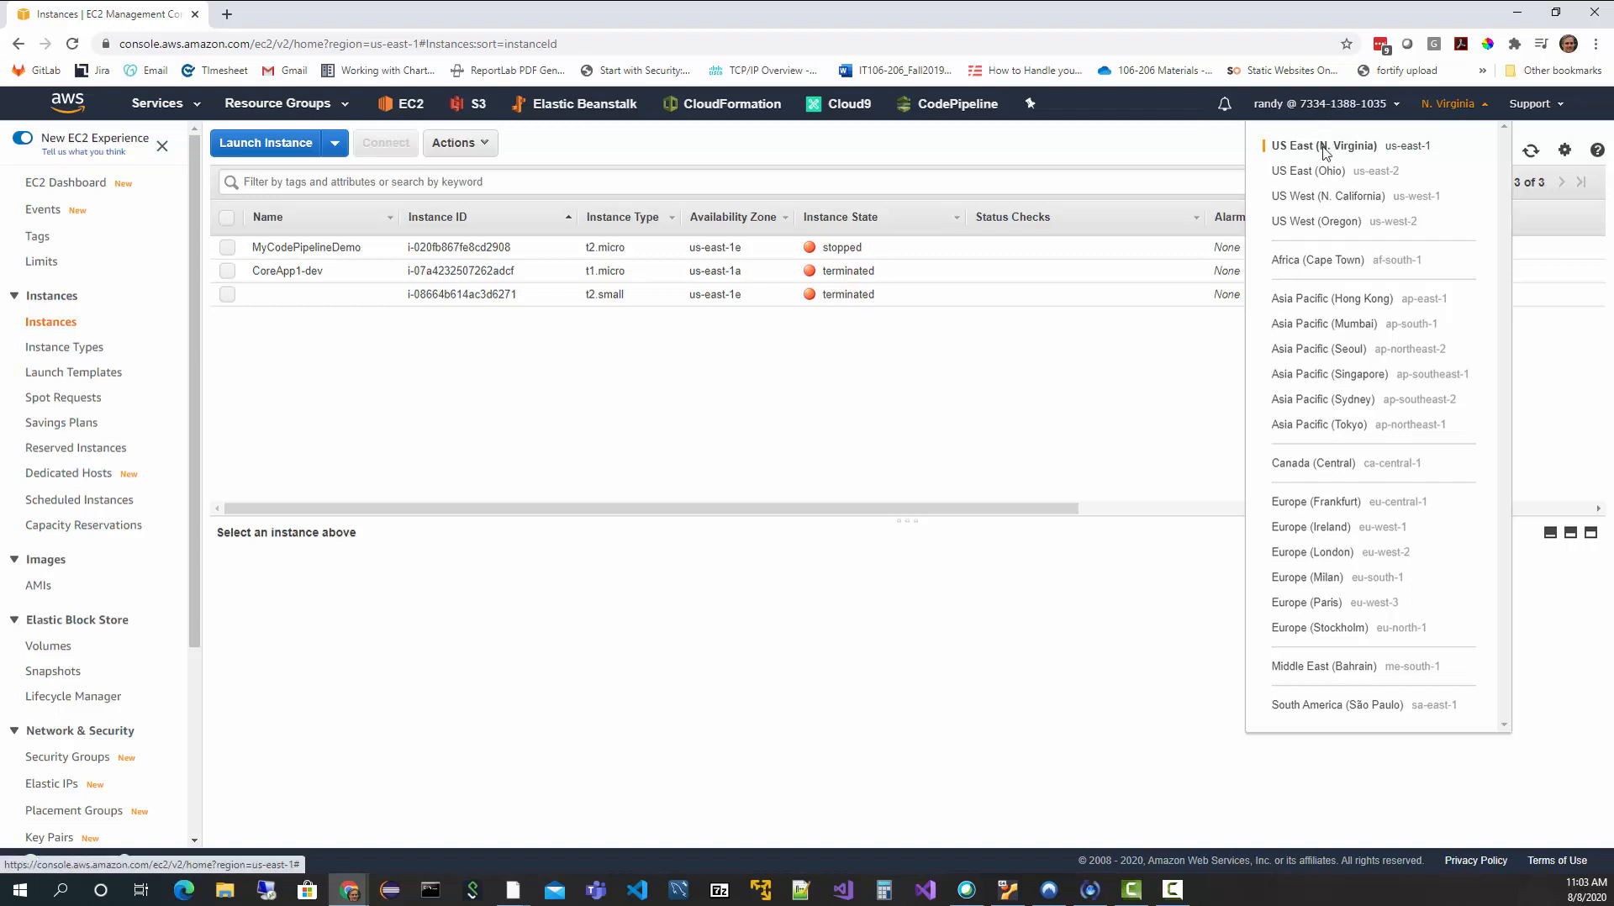
left_click(371, 43)
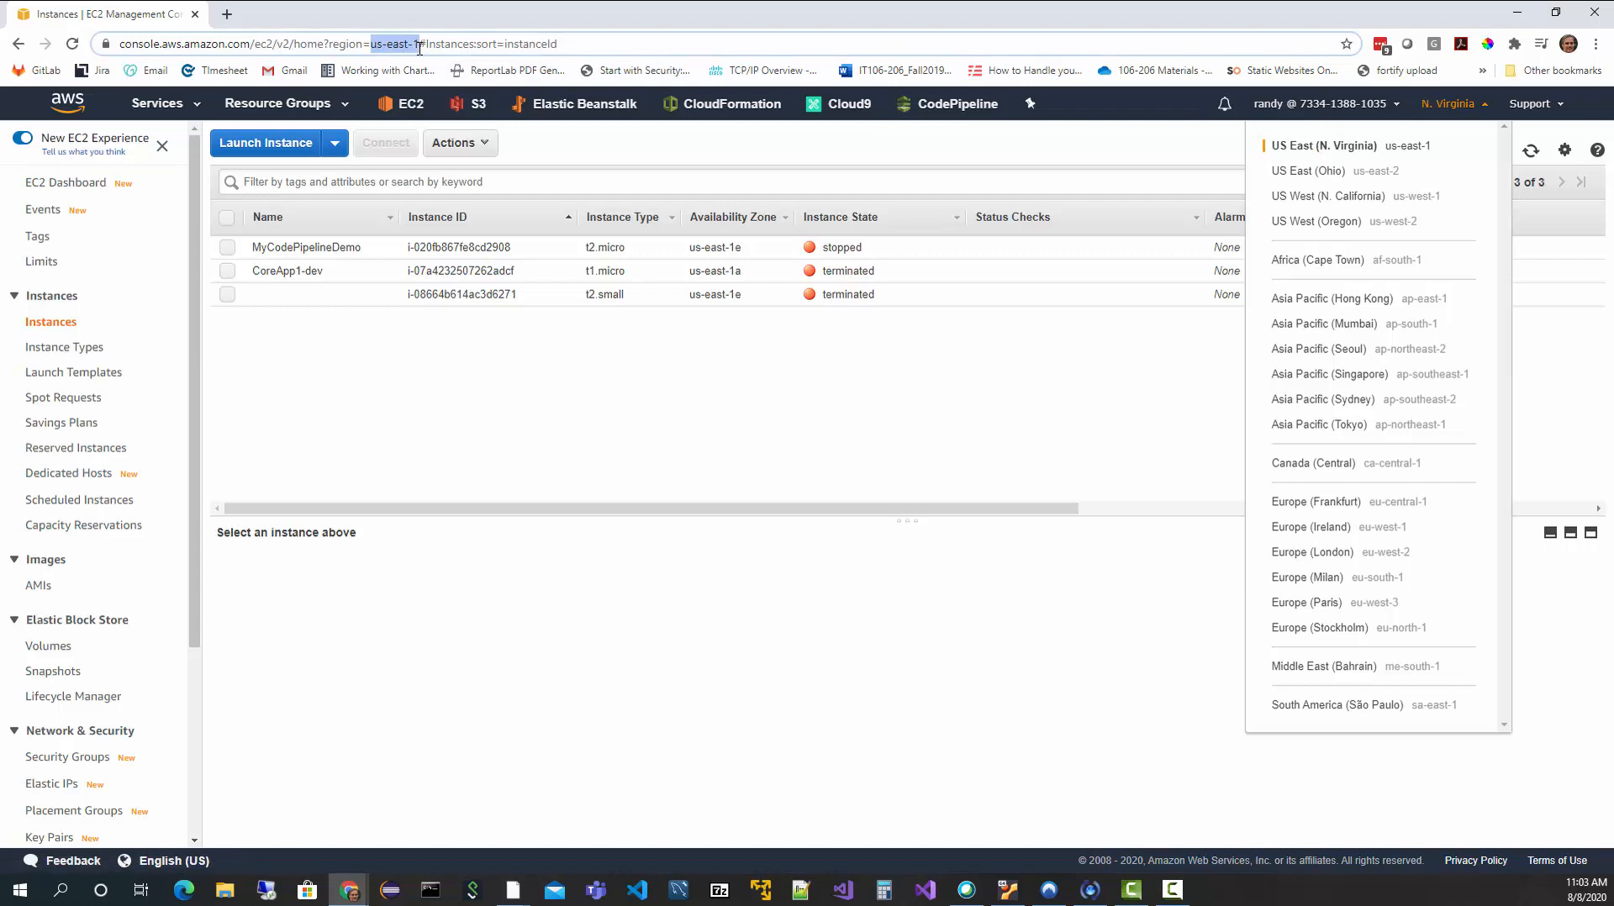
double_click(417, 46)
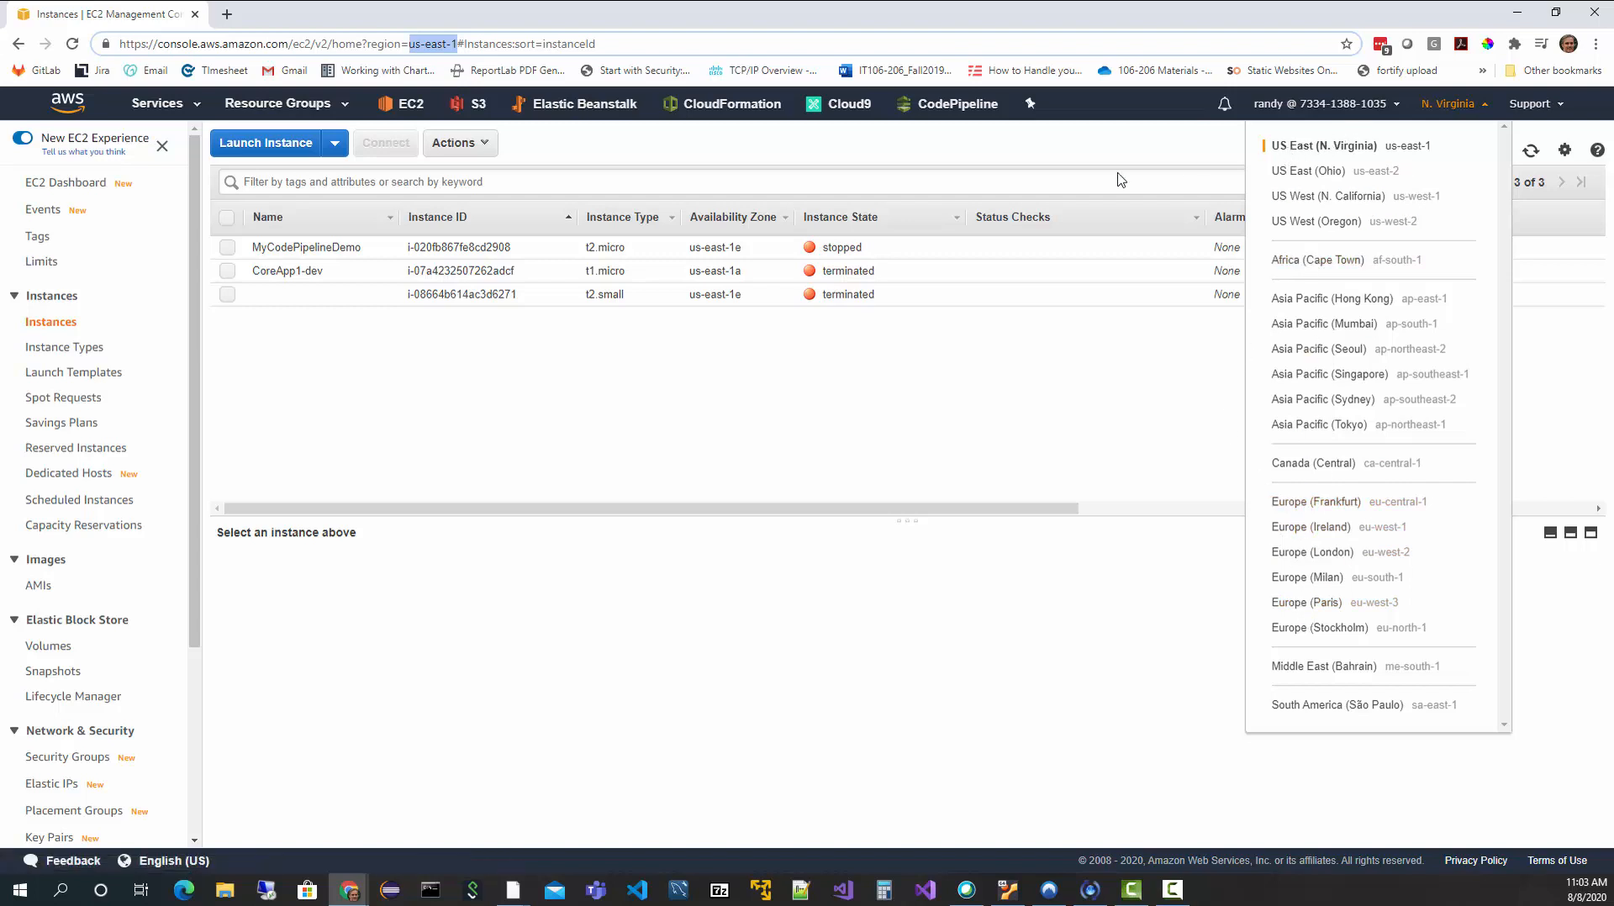
left_click(754, 151)
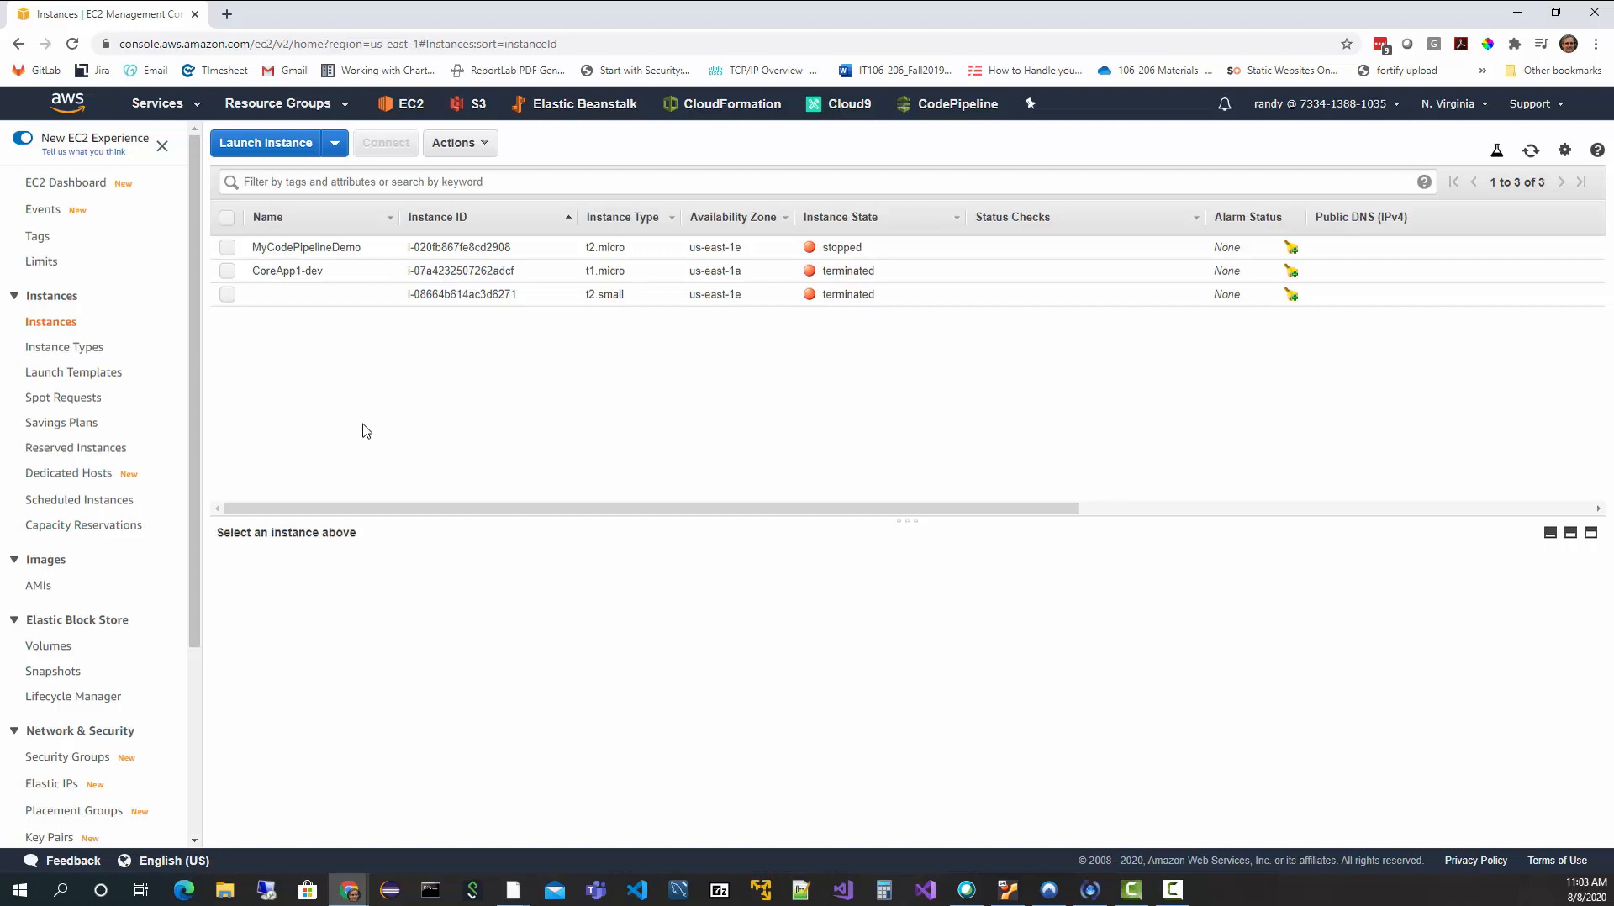
Step: Start launching a new EC2 instance and look through the Quick Start machine images
left_click(250, 149)
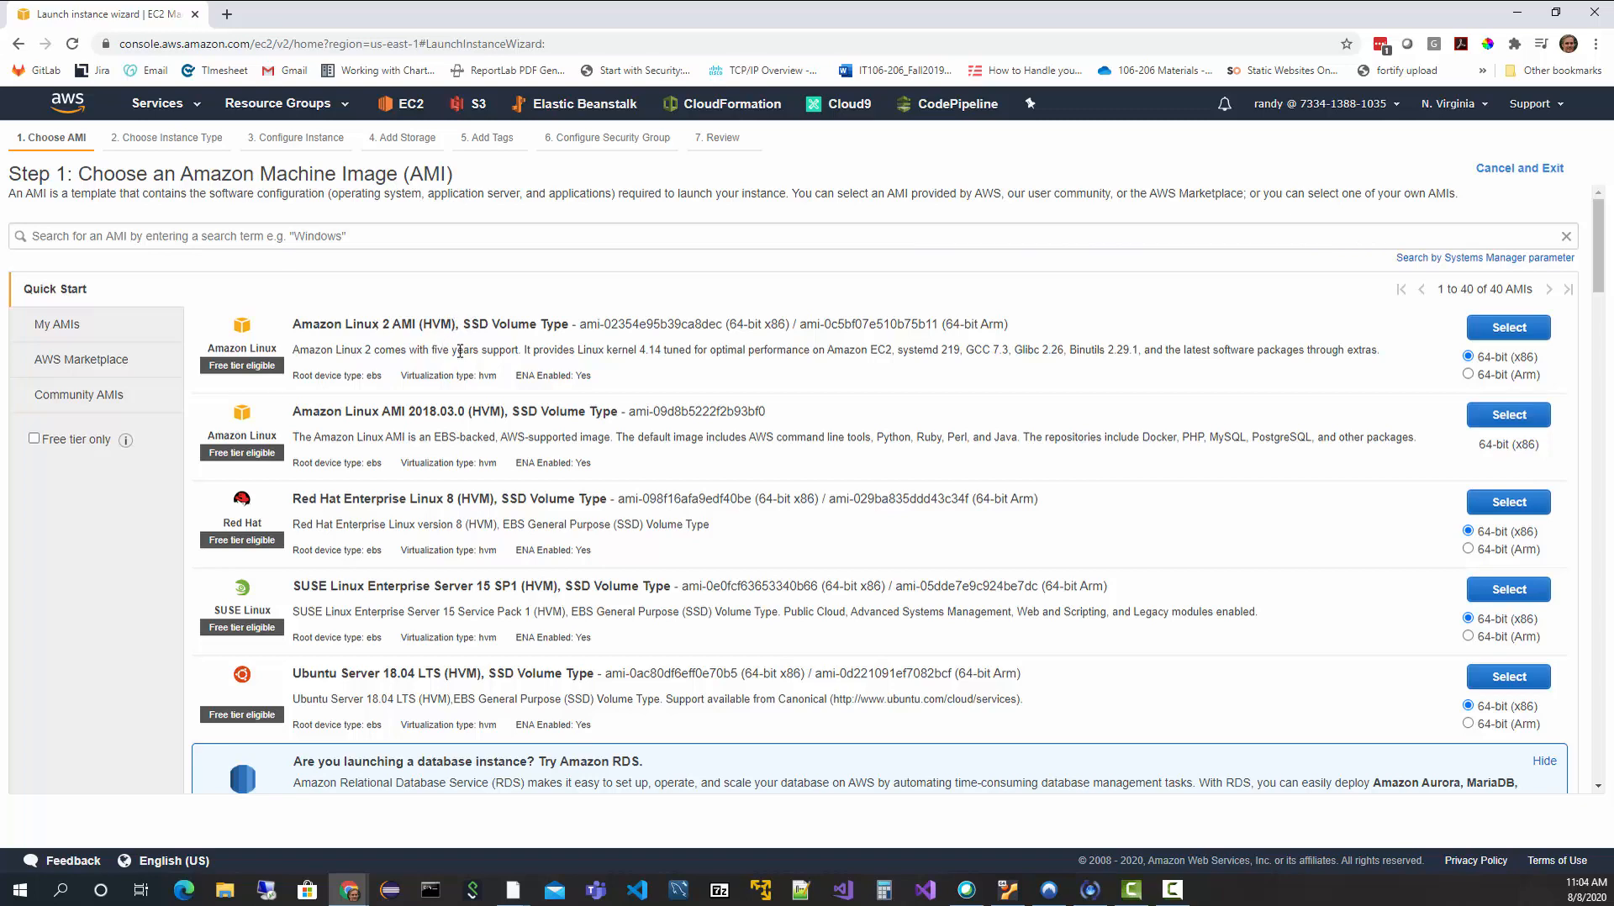
scroll(271, 519, "down", 6)
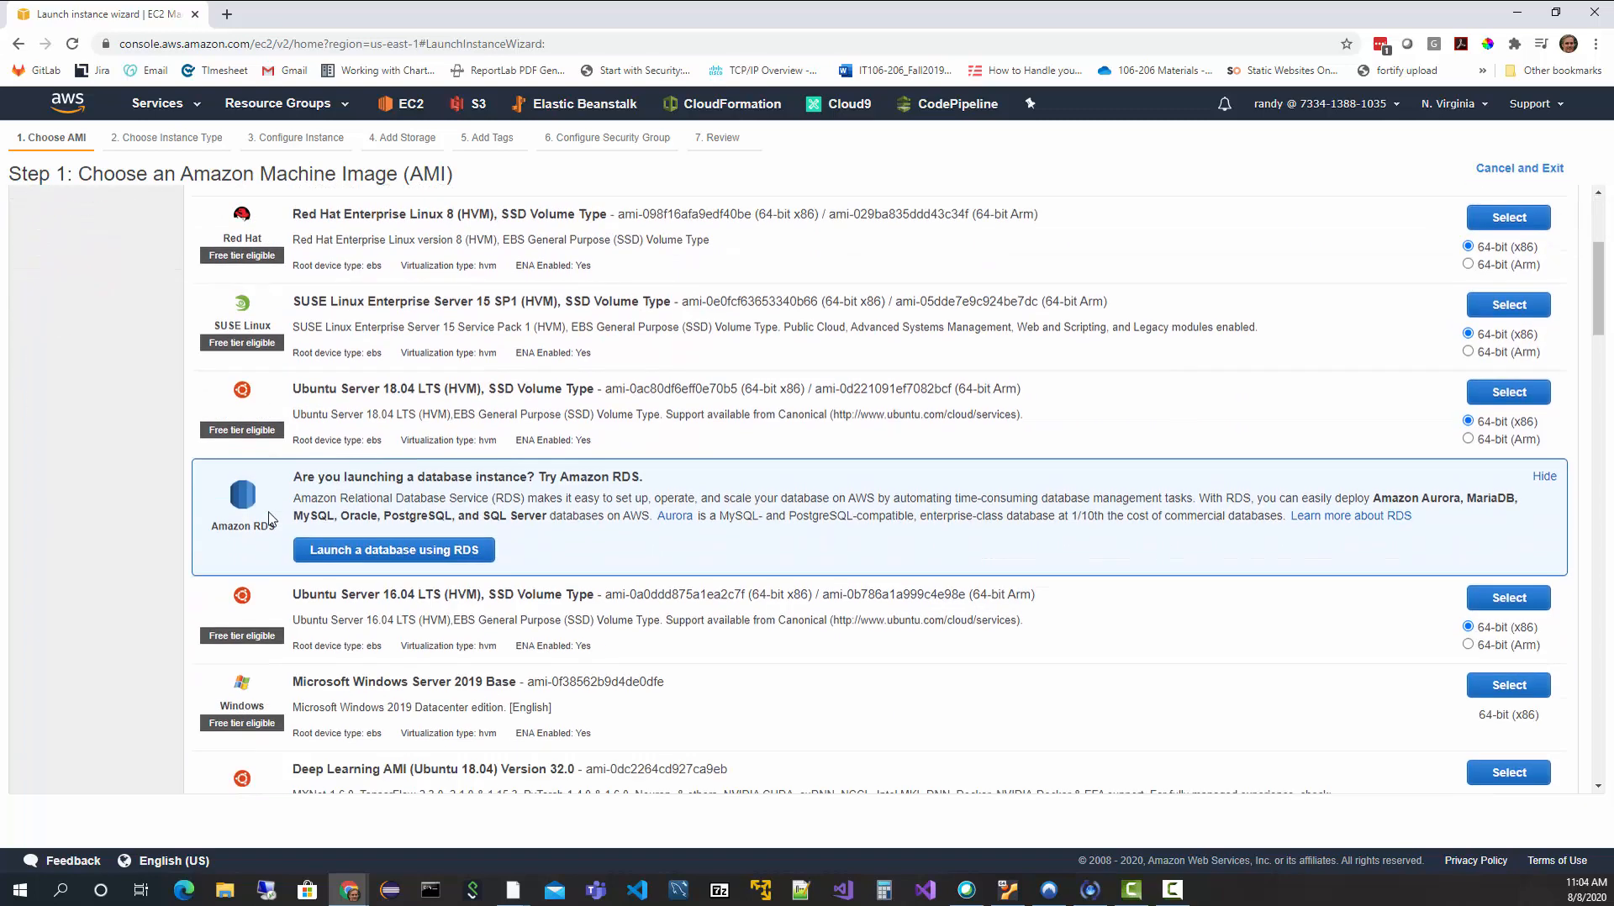
scroll(270, 514, "up", 8)
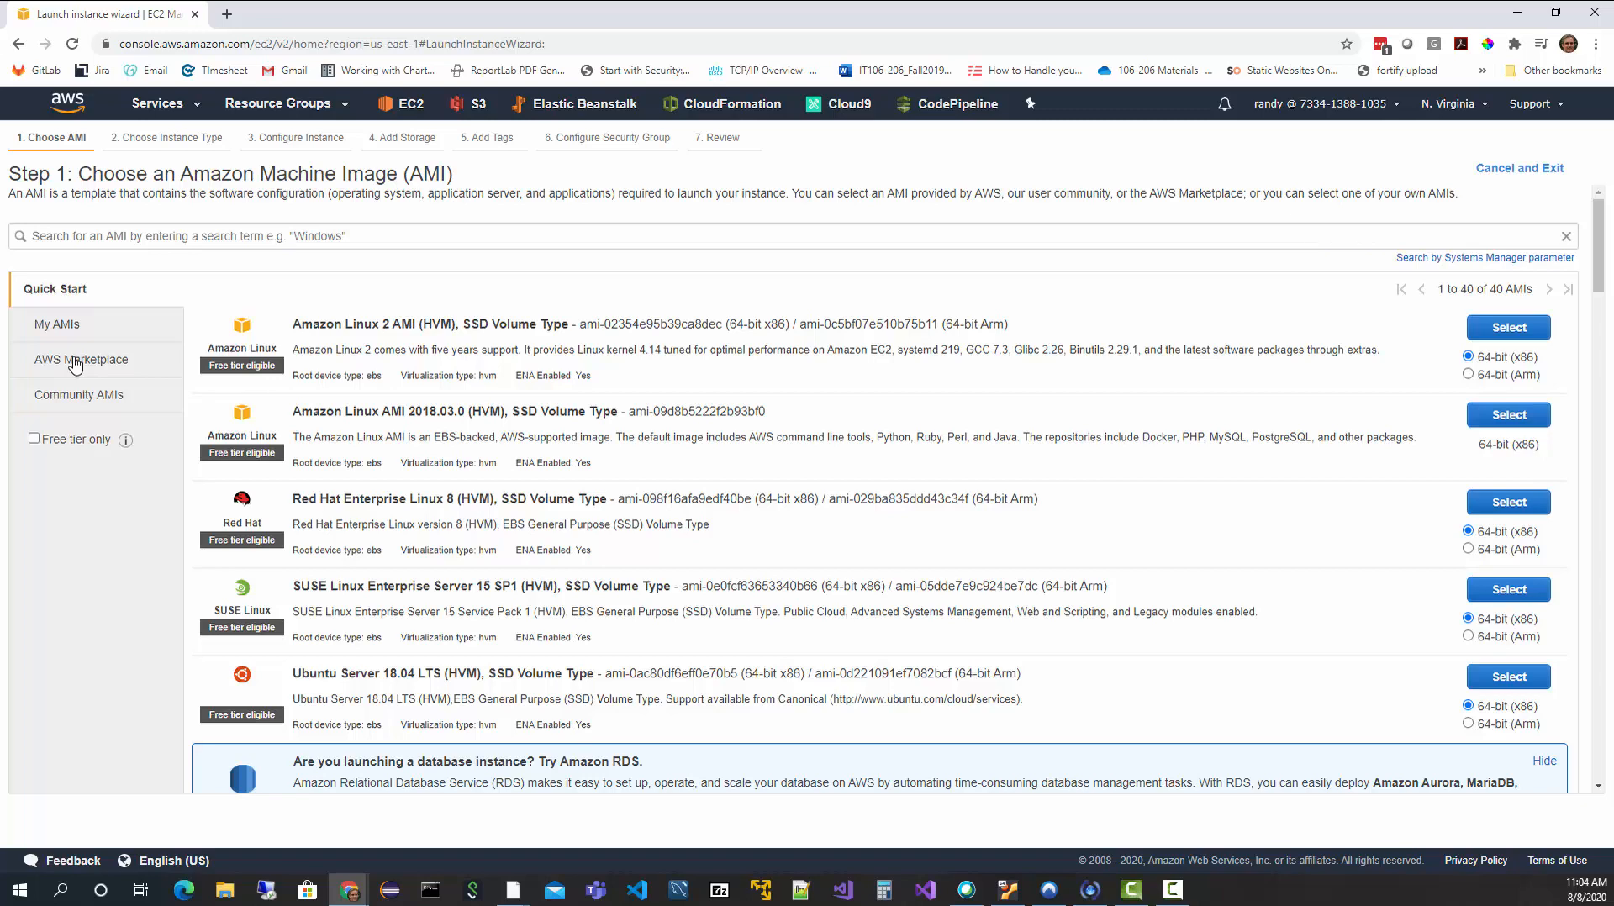
Step: Browse the AWS Marketplace images and product categories, then return to the Quick Start images
left_click(76, 362)
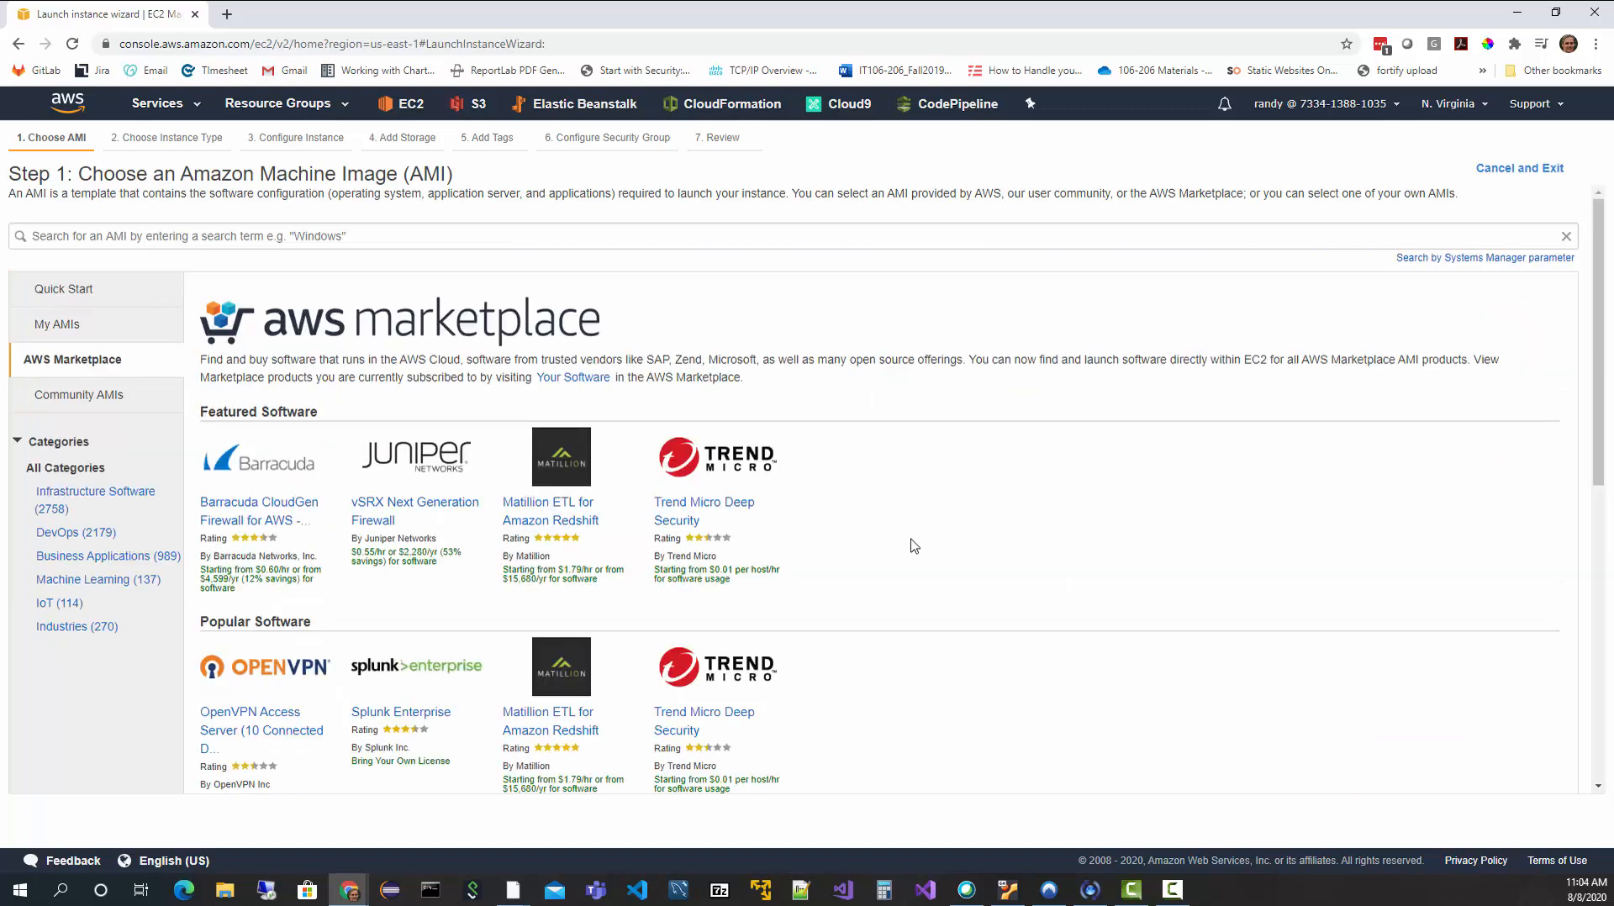
scroll(884, 527, "down", 2)
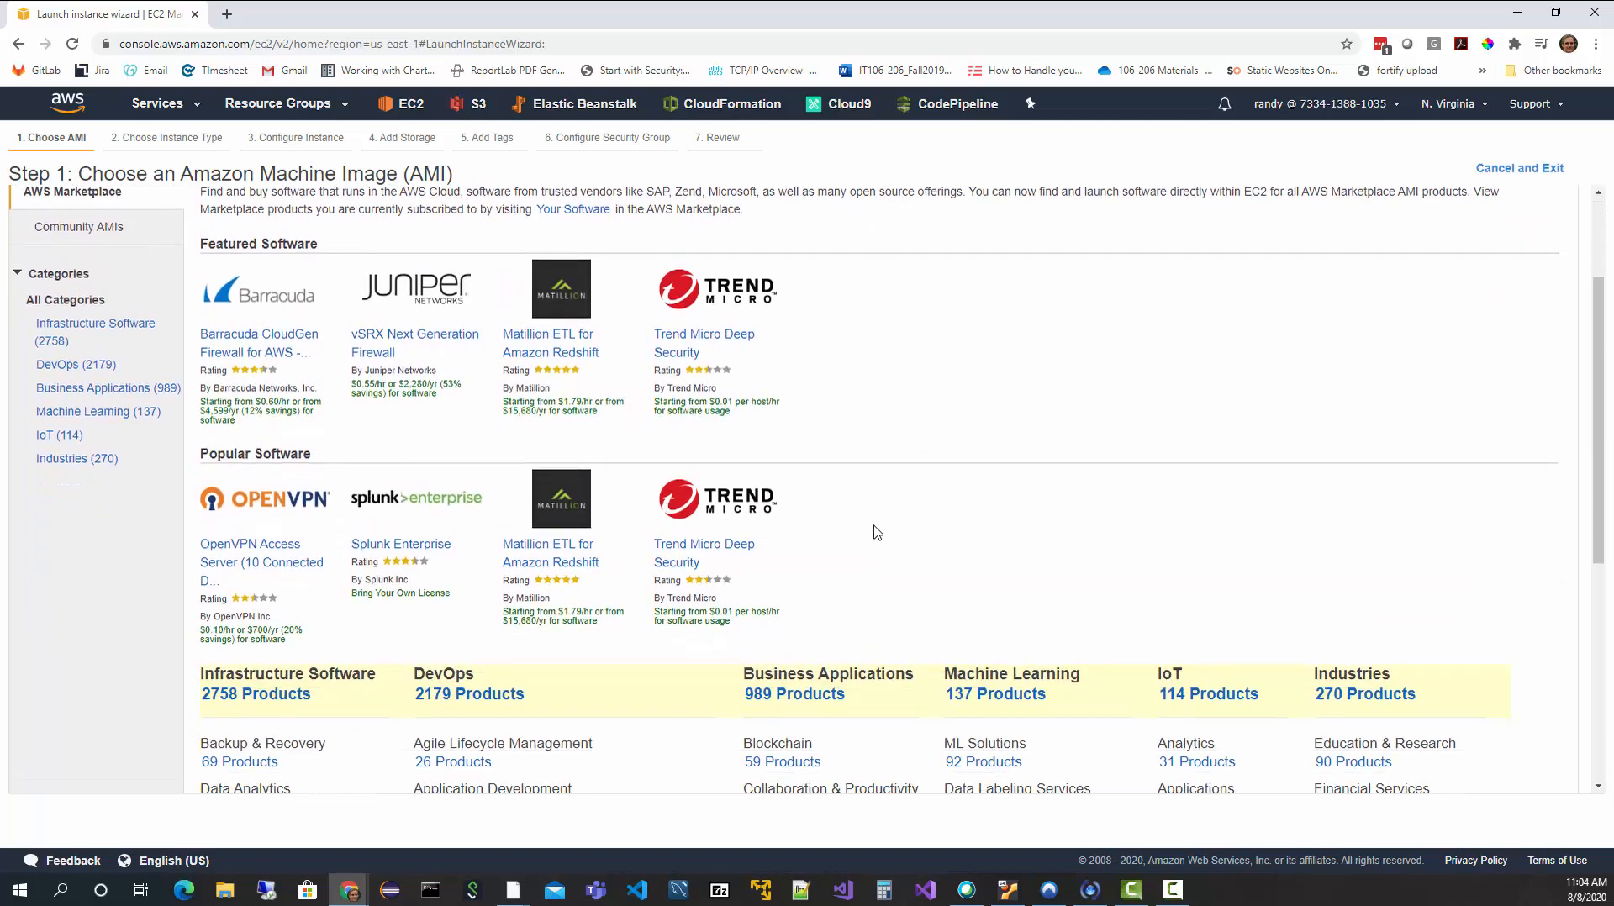
scroll(746, 578, "down", 2)
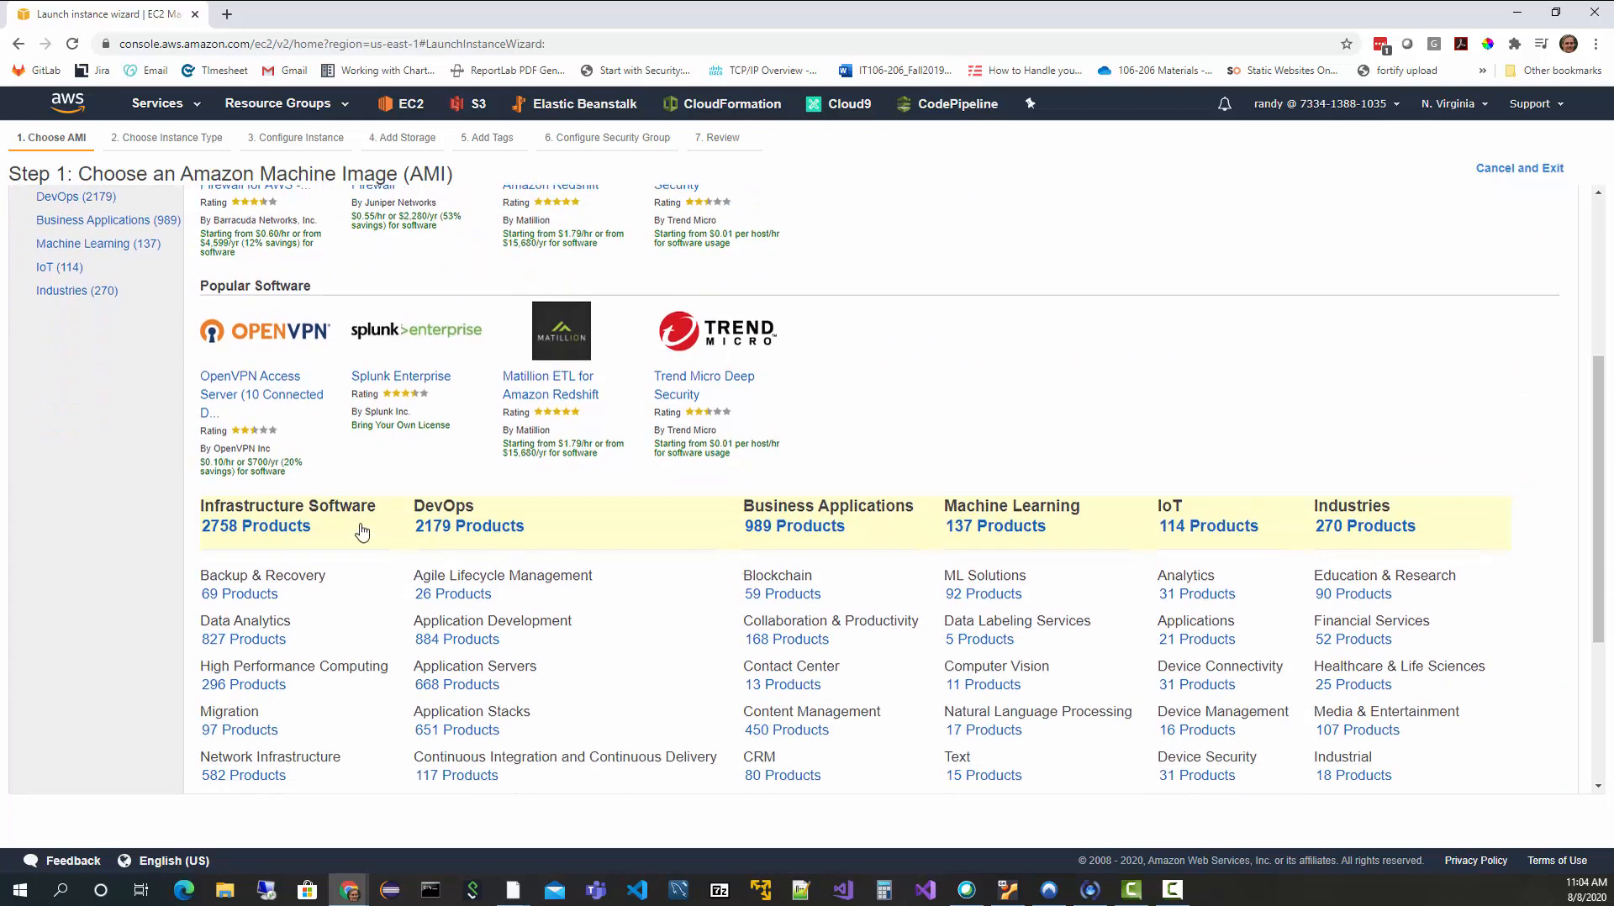
scroll(119, 448, "up", 4)
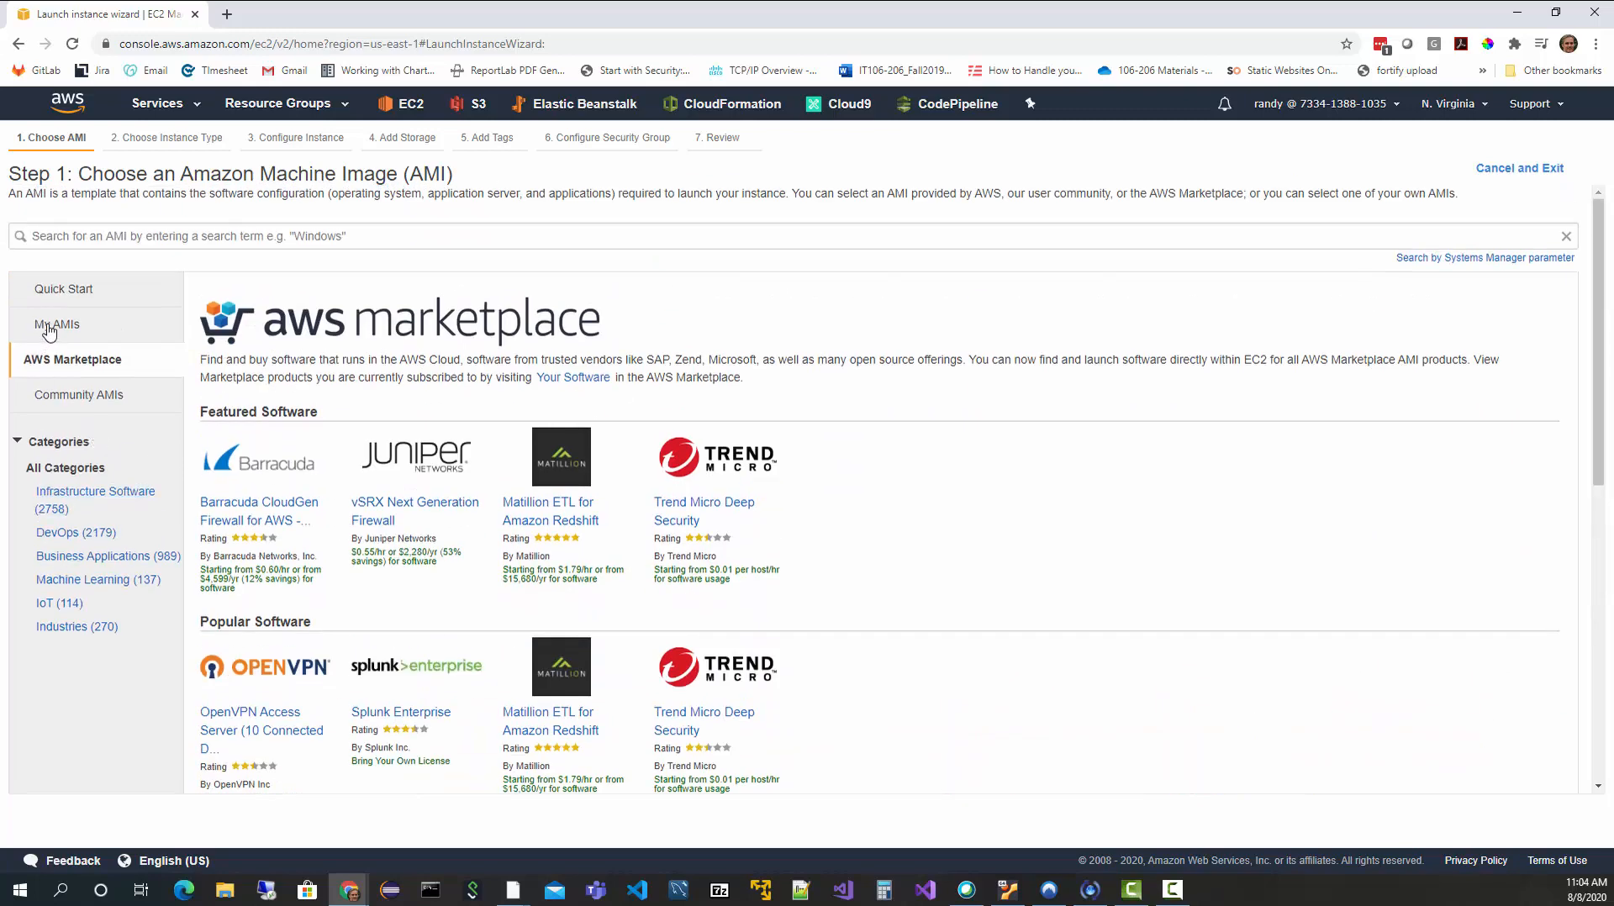
left_click(52, 293)
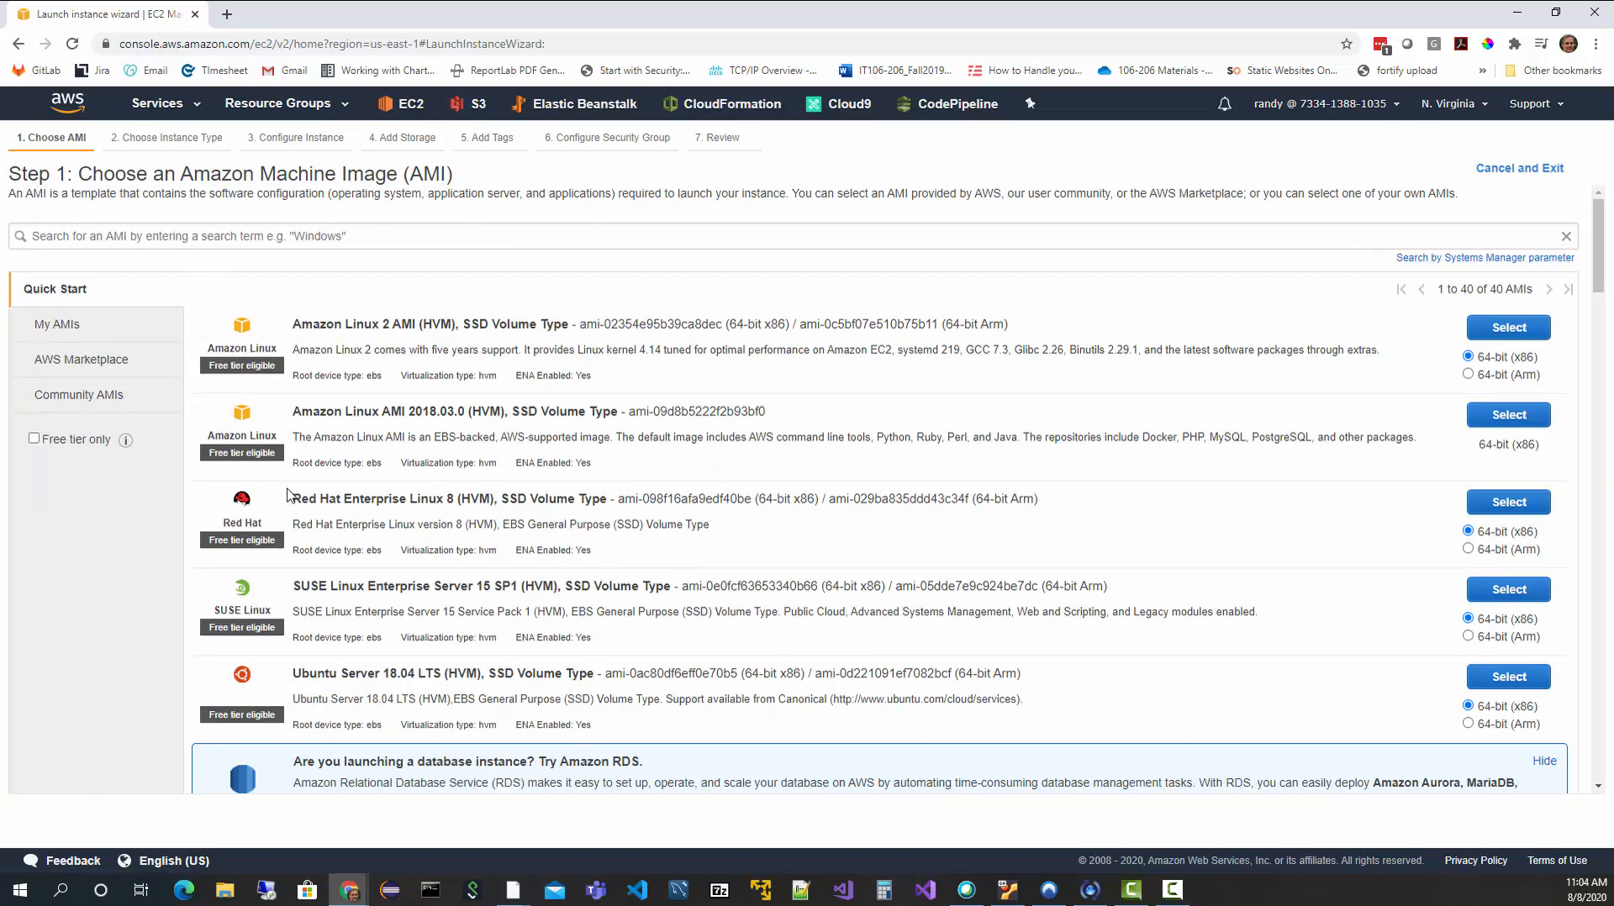
Step: Search the machine images for "windows"
scroll(390, 568, "down", 2)
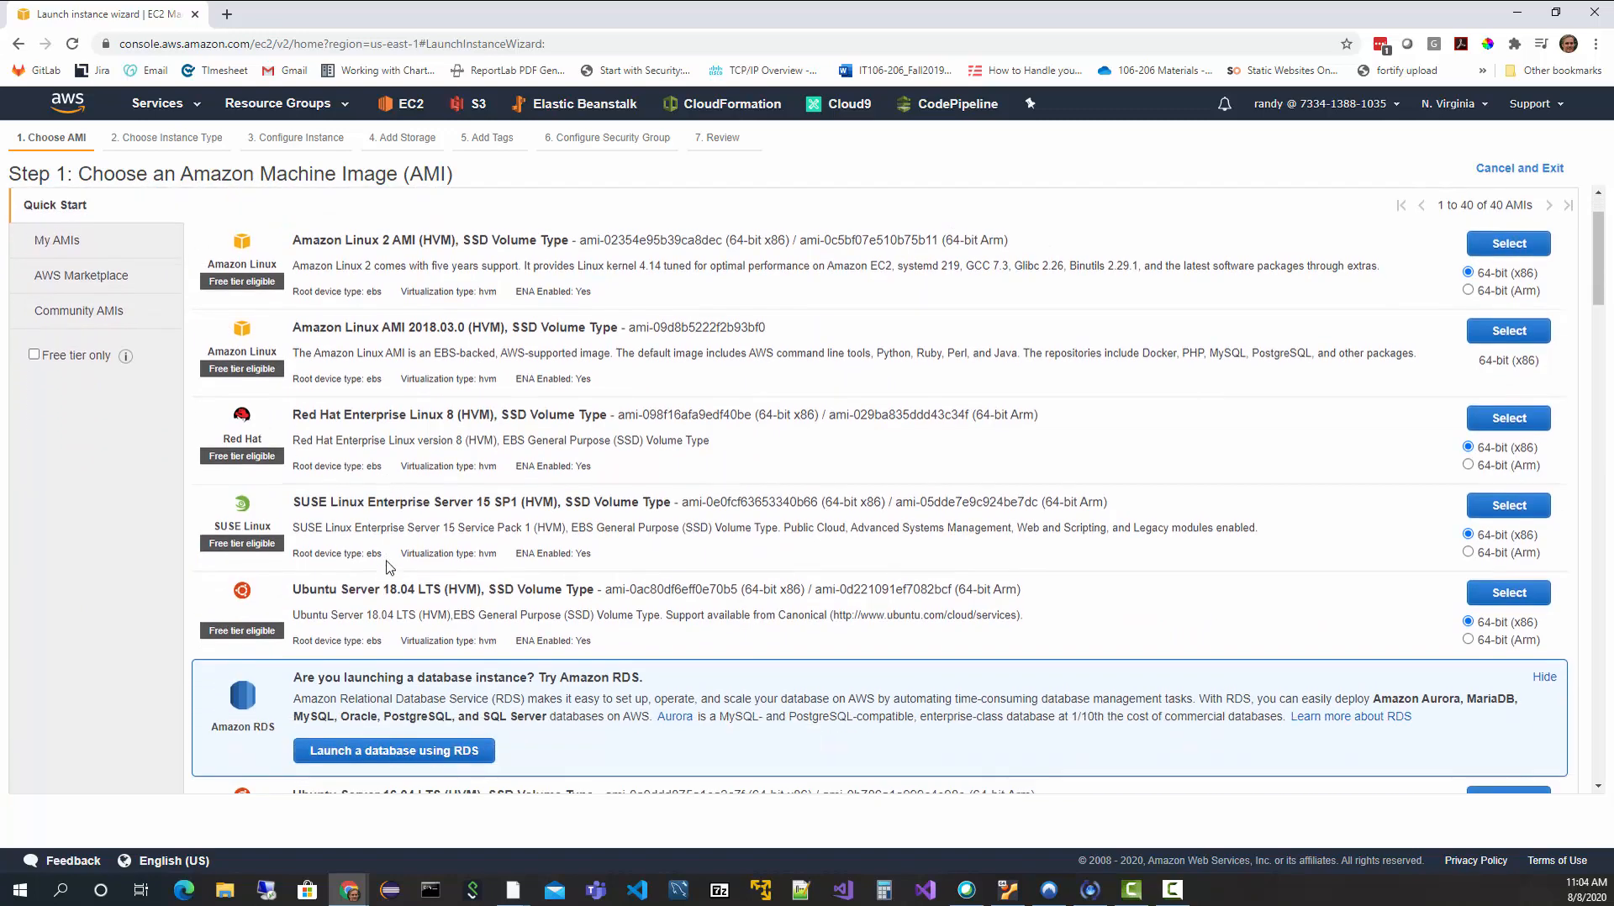
scroll(389, 568, "up", 2)
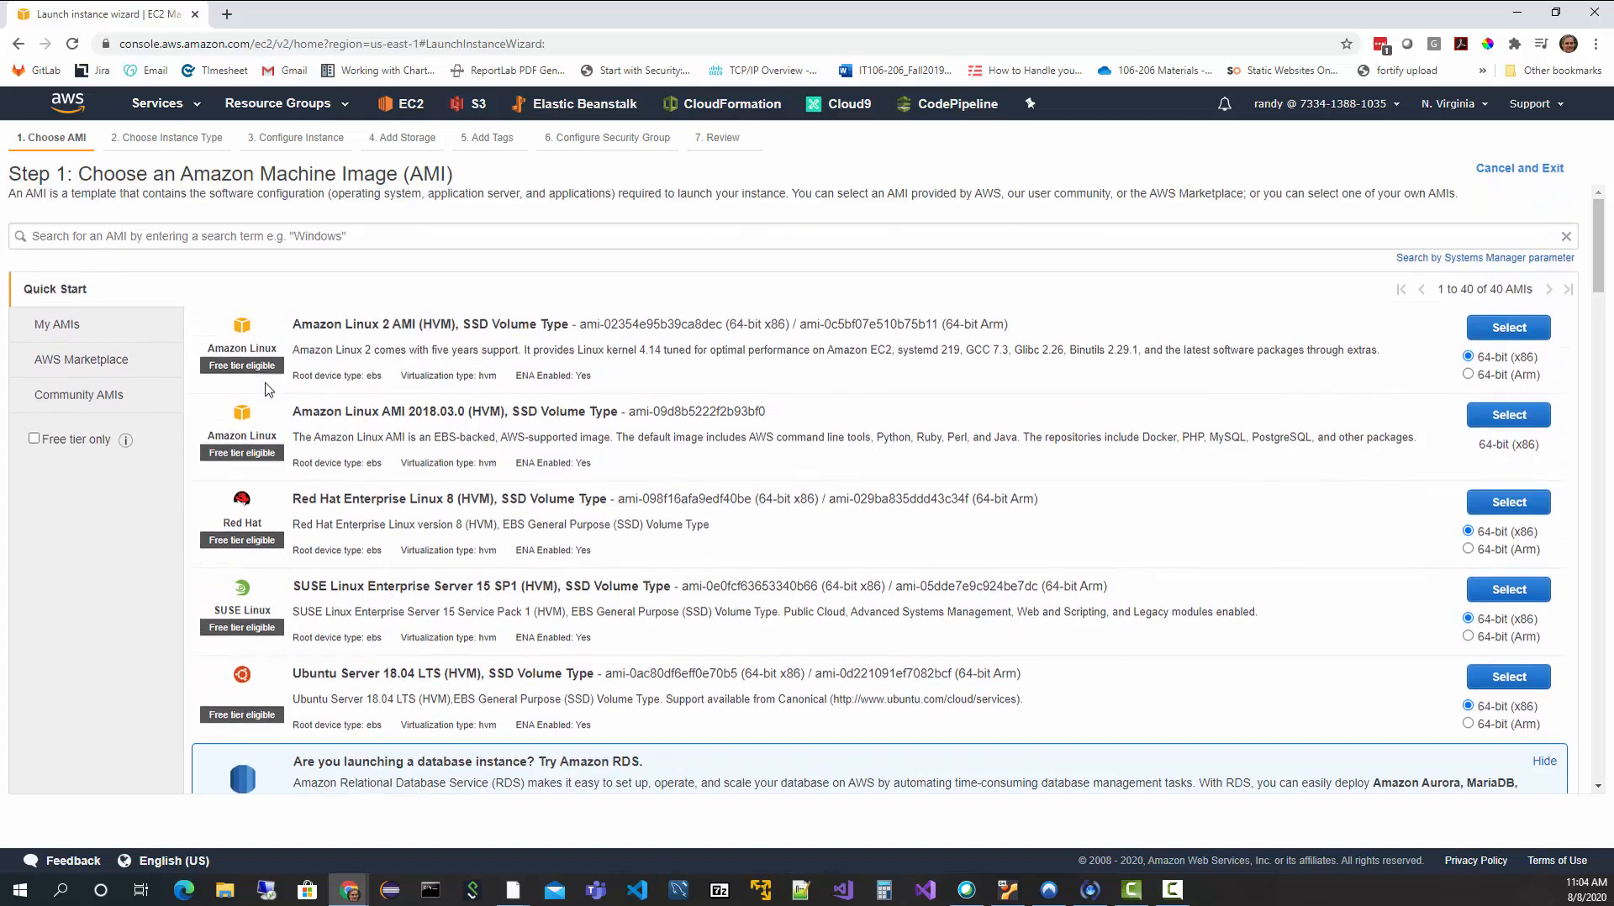
left_click(200, 233)
type("win")
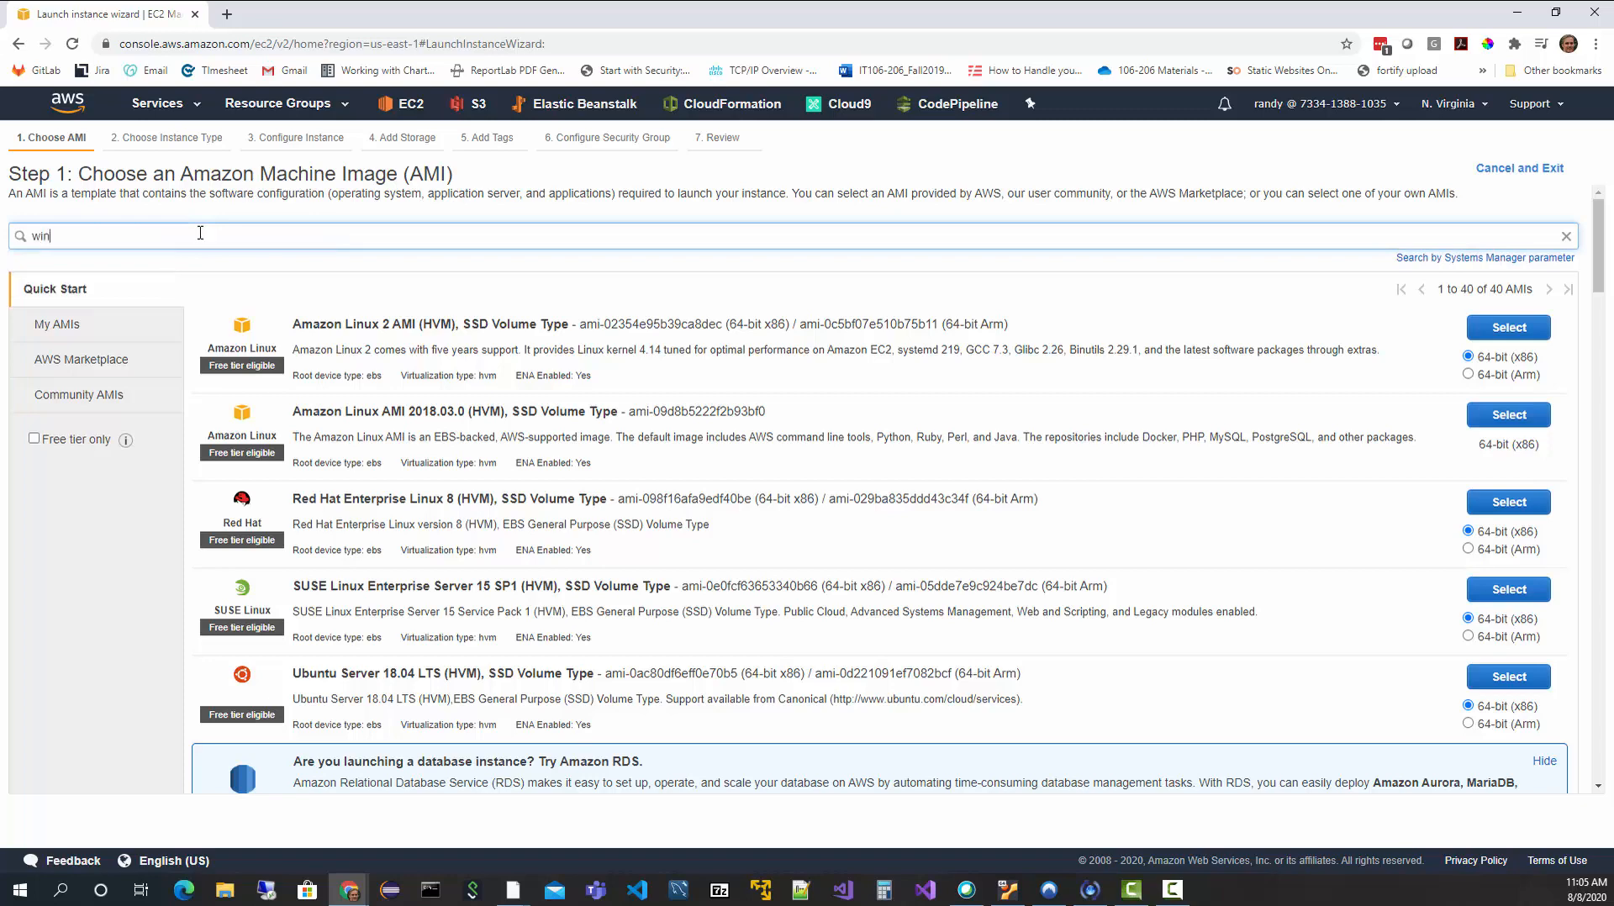
type("dows")
key("Return")
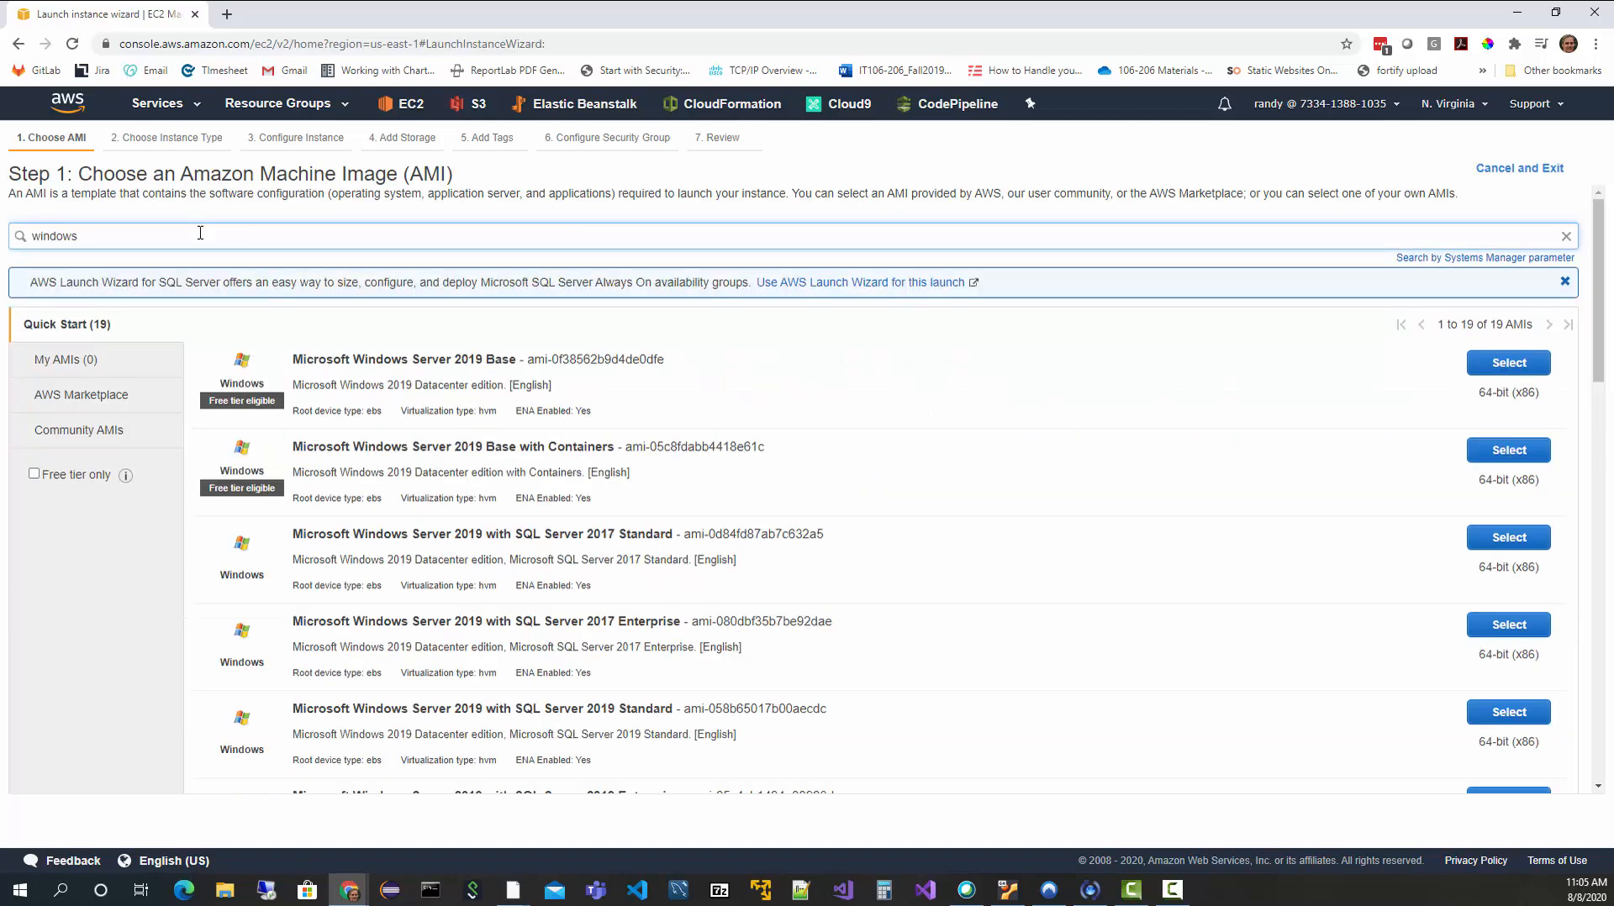
Step: Select the Microsoft Windows Server 2019 Base image for the new instance
scroll(516, 424, "down", 6)
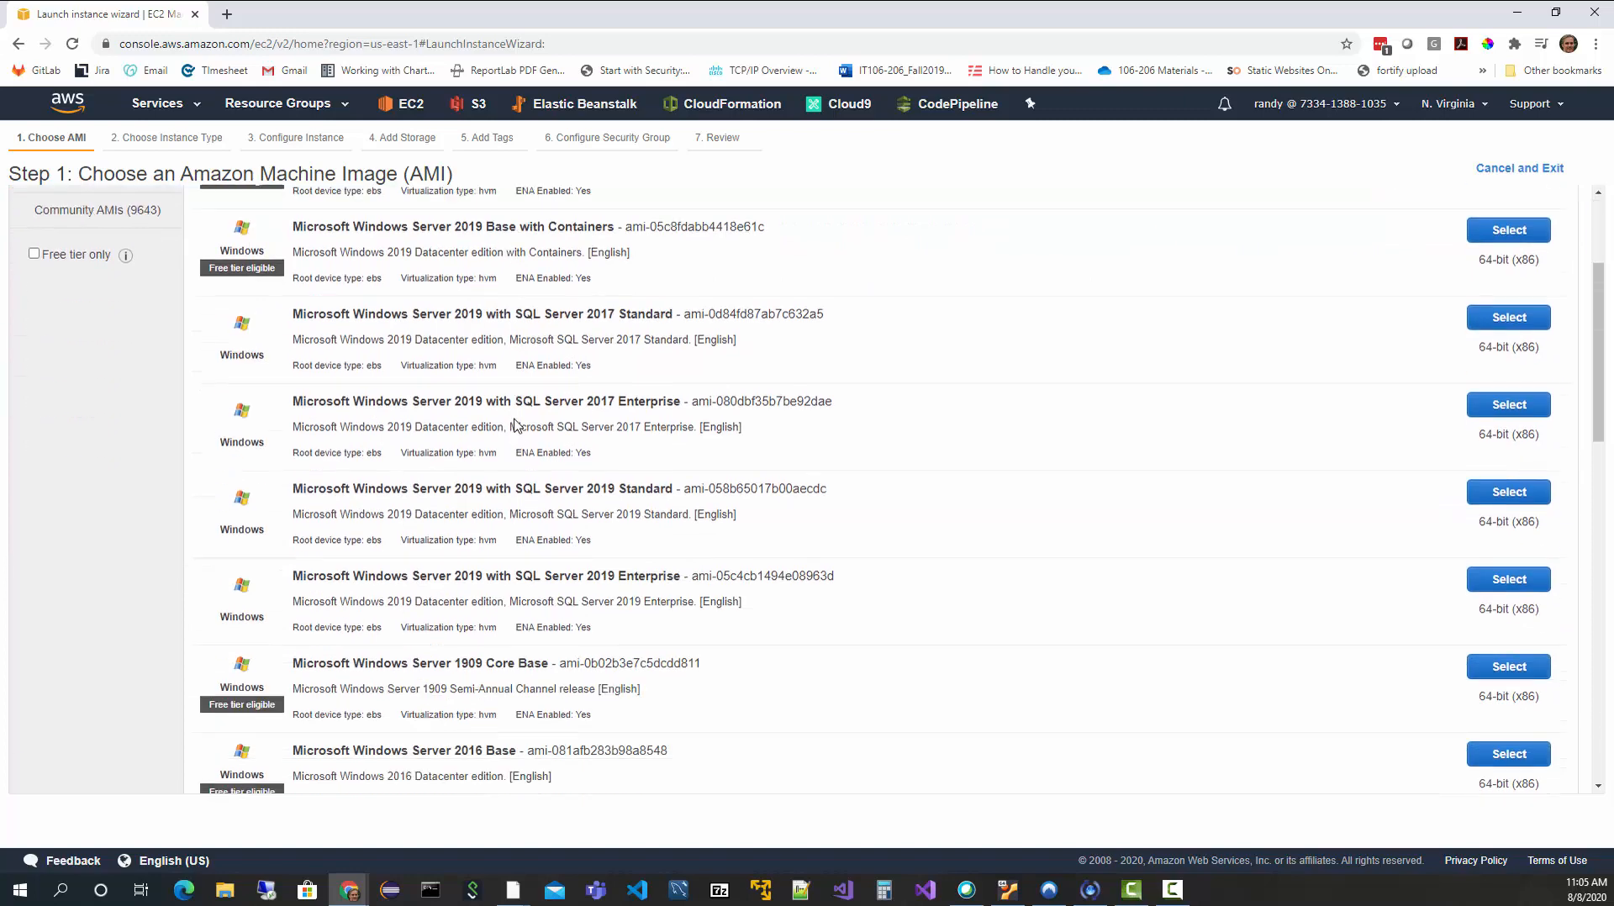
scroll(517, 424, "up", 3)
scroll(516, 424, "up", 3)
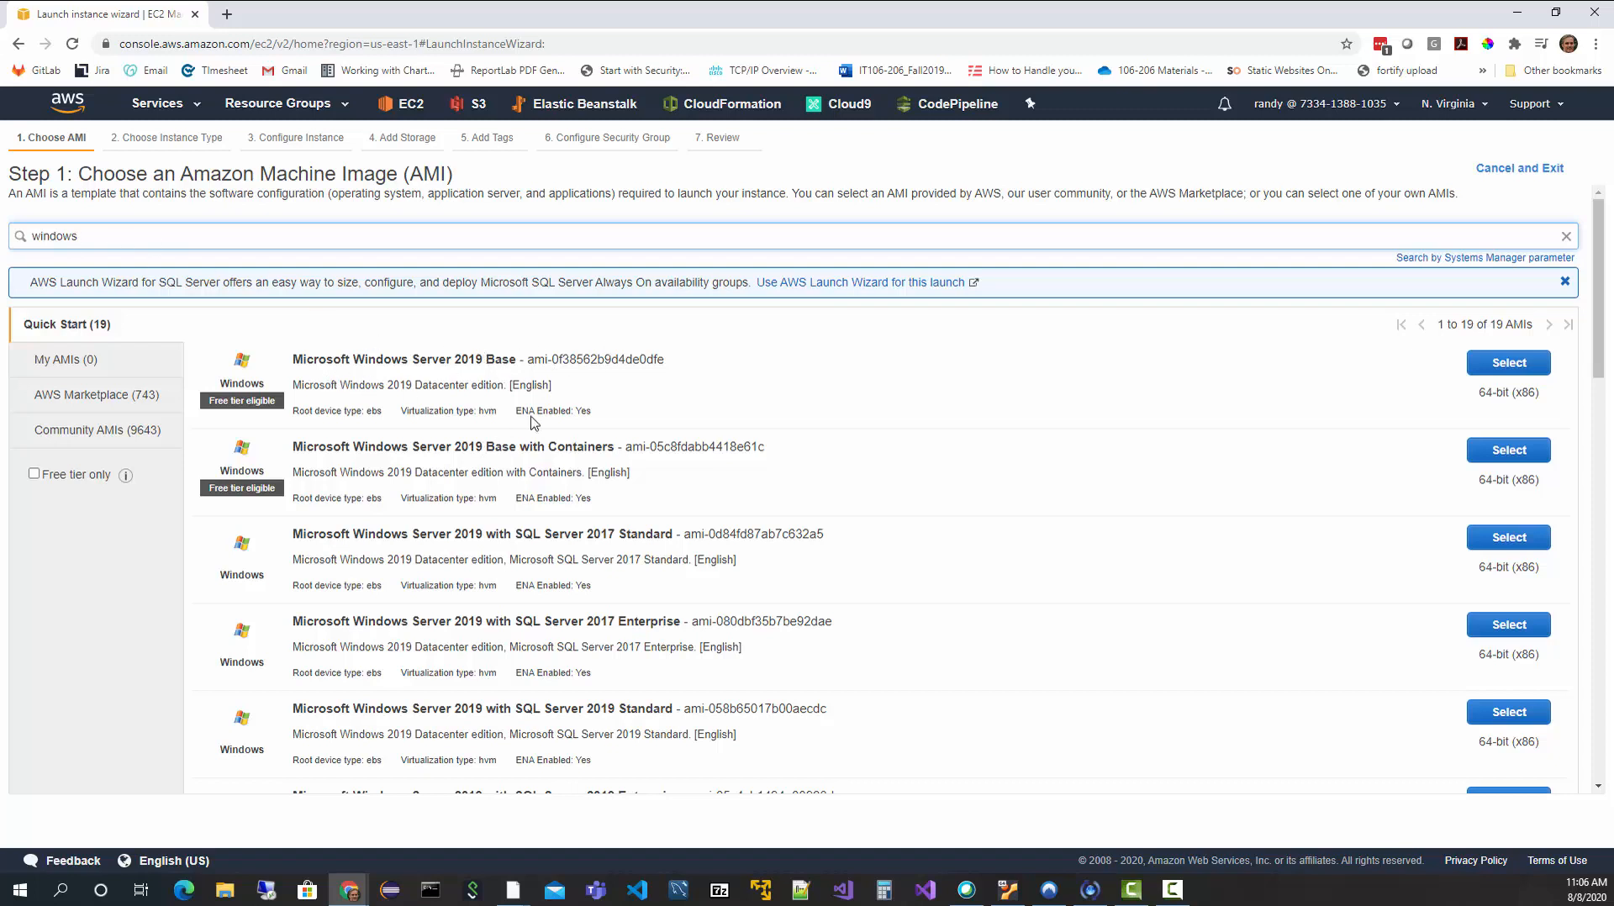
left_click(1524, 370)
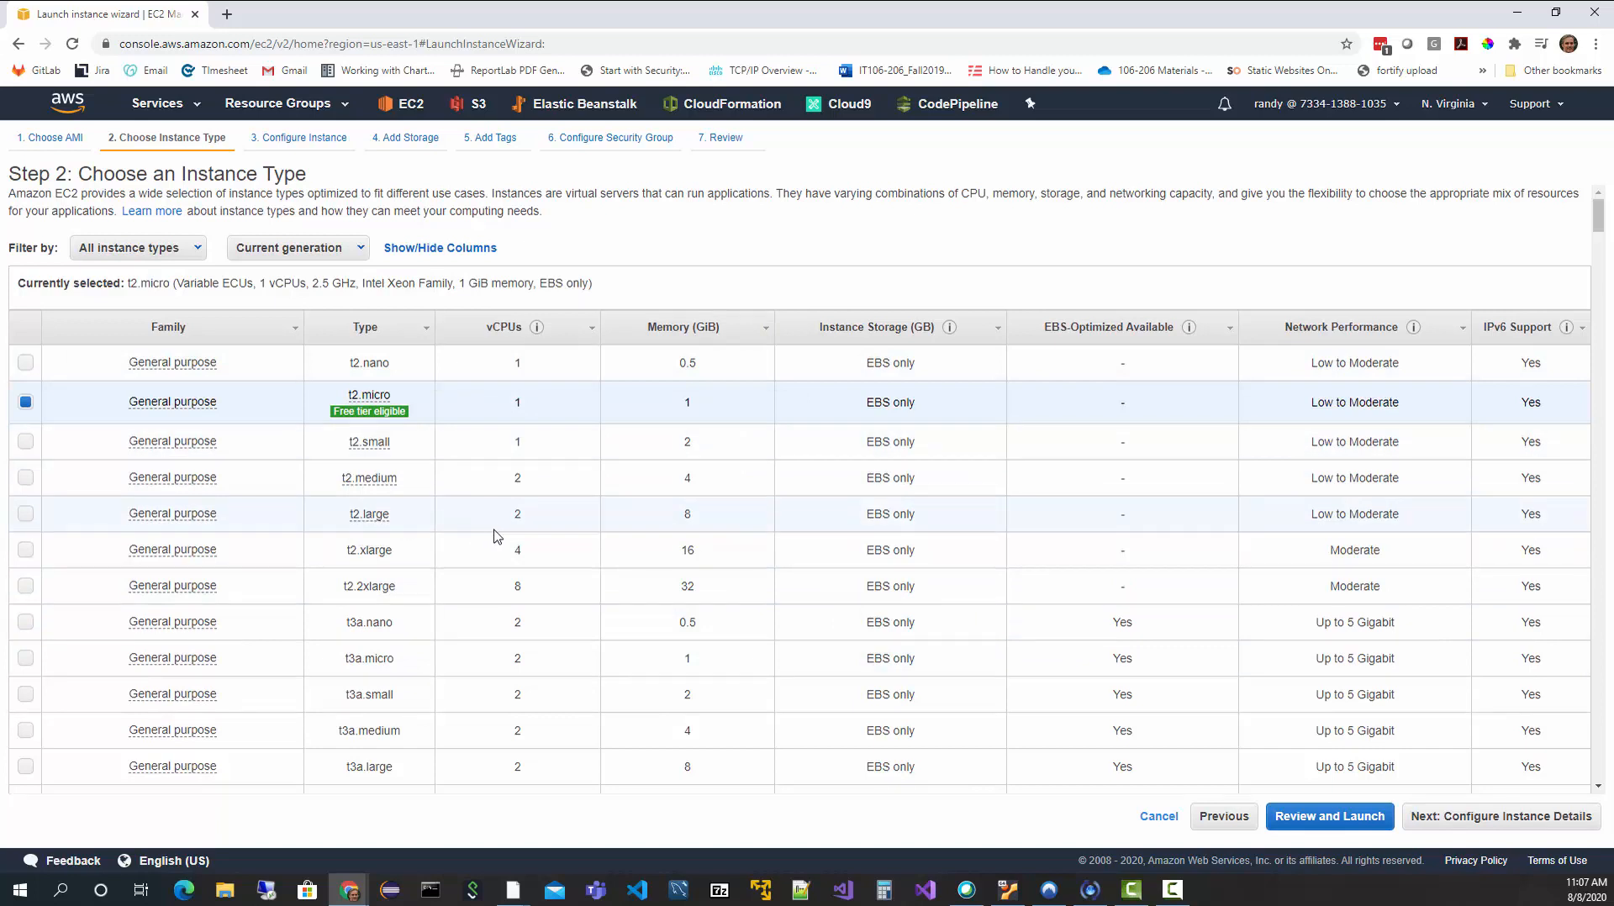
Step: Choose the t2.xlarge general purpose instance type
mouse_move(348, 521)
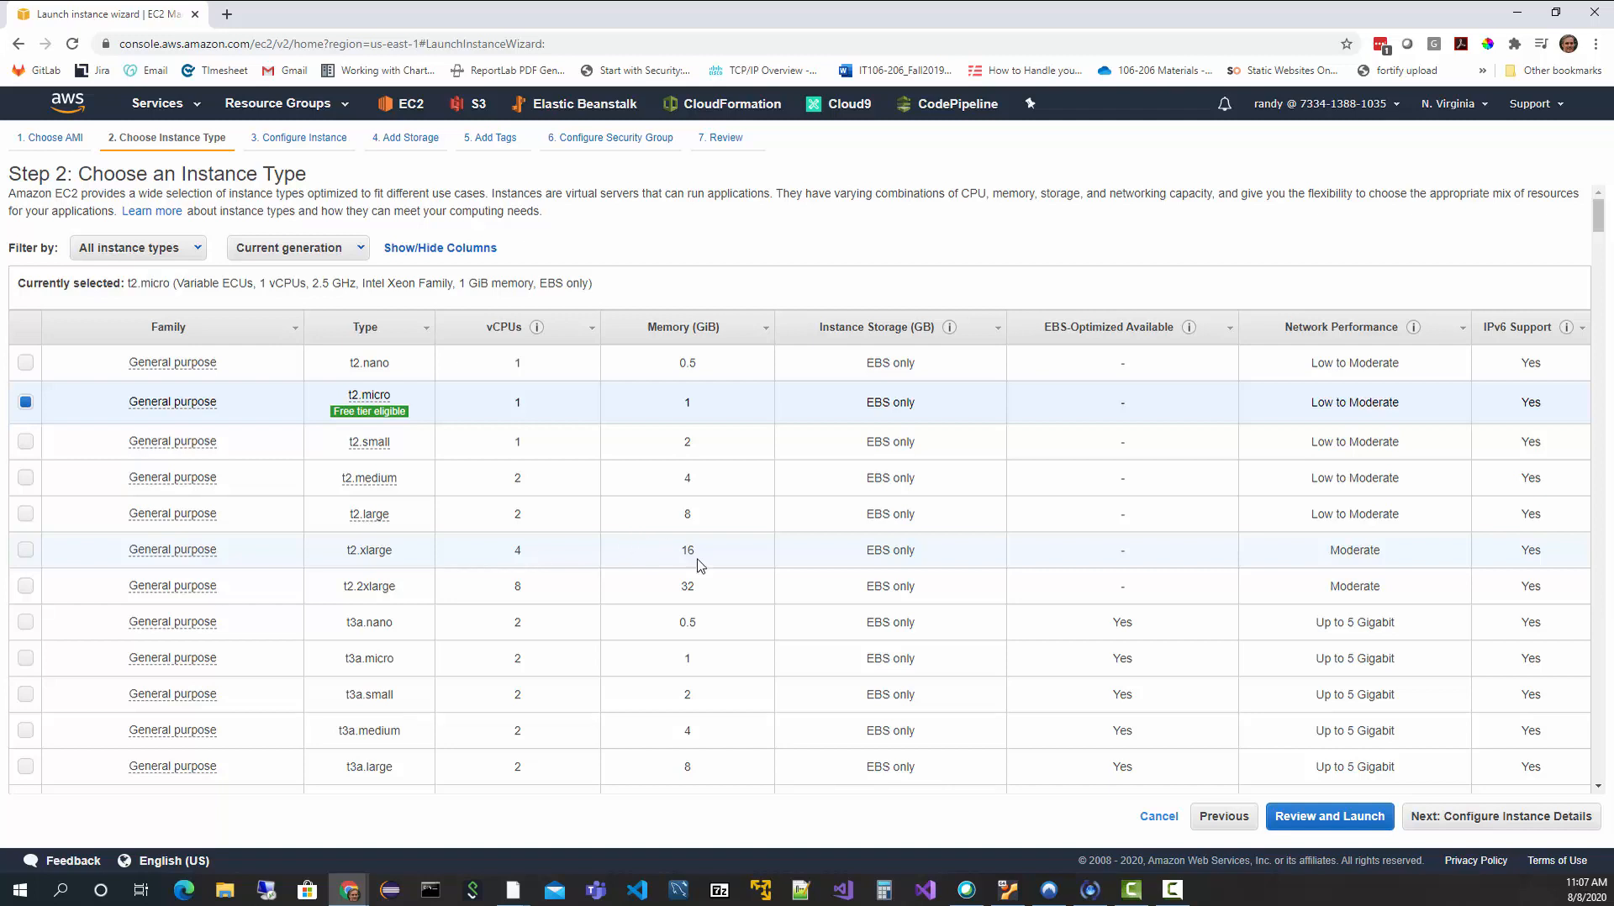
left_click(25, 552)
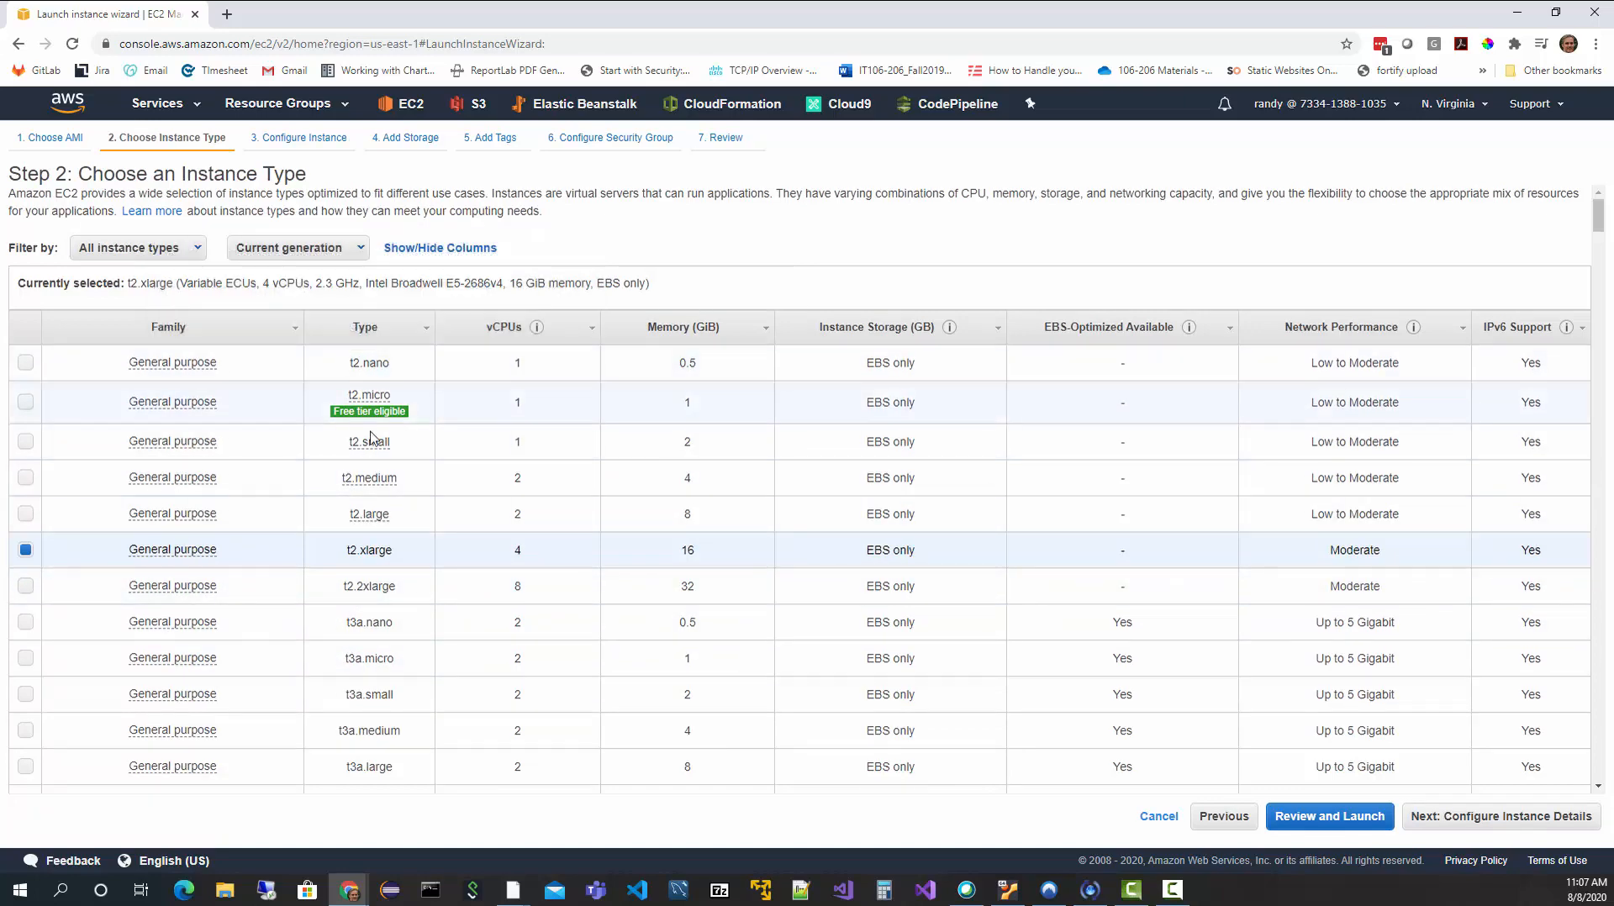
mouse_move(369, 411)
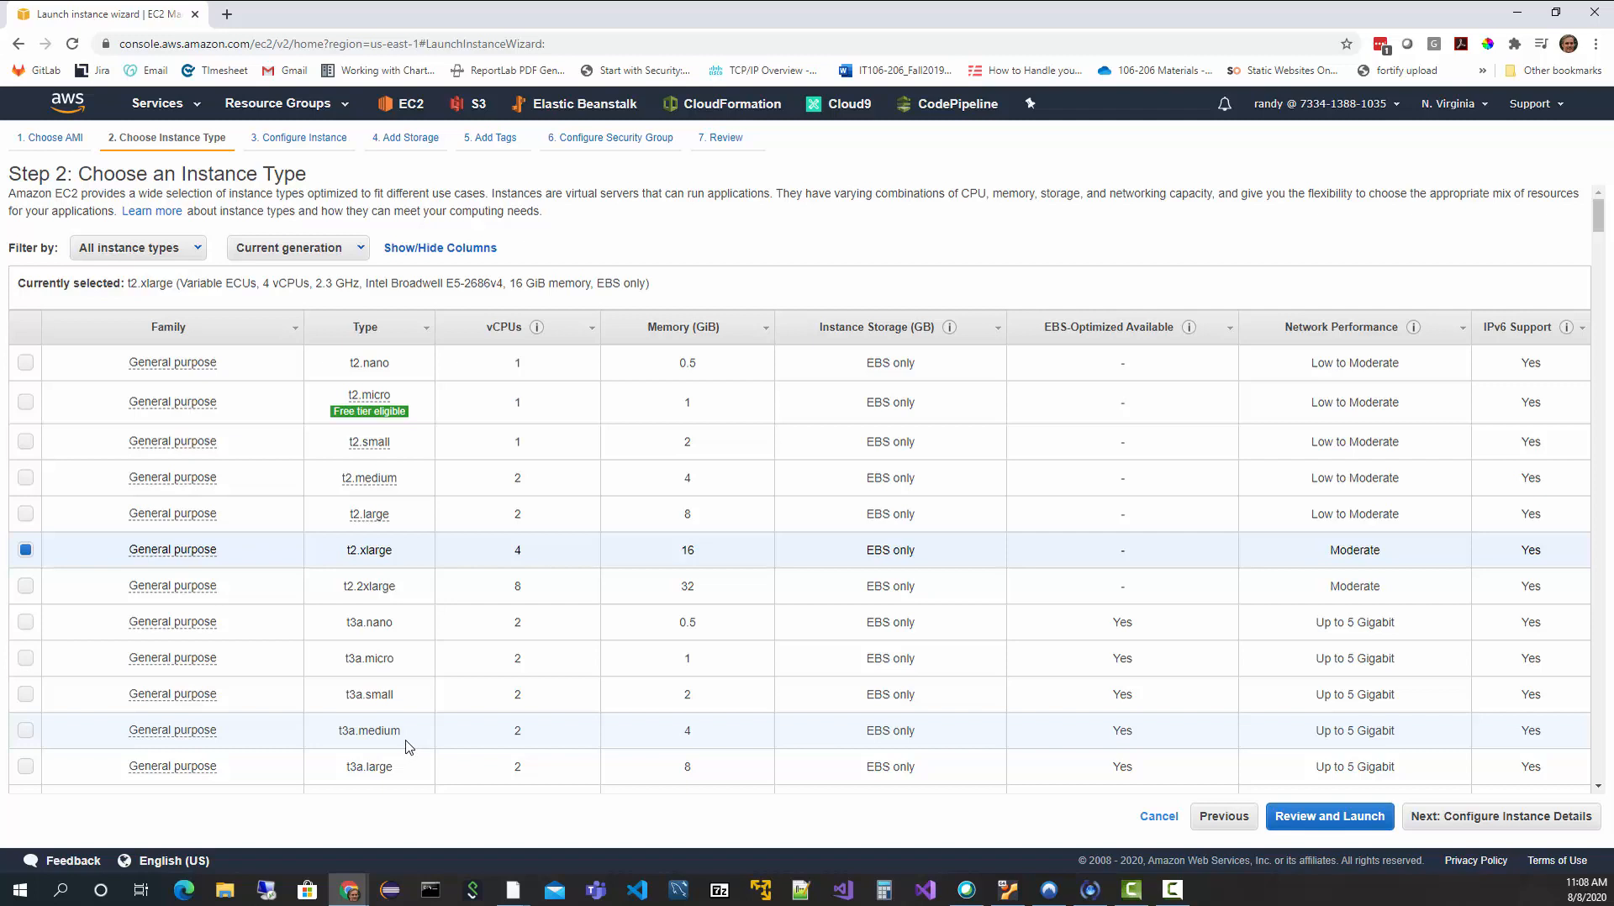
Step: Search Google for "aws calculator ec2" in a new browser tab
mouse_move(177, 400)
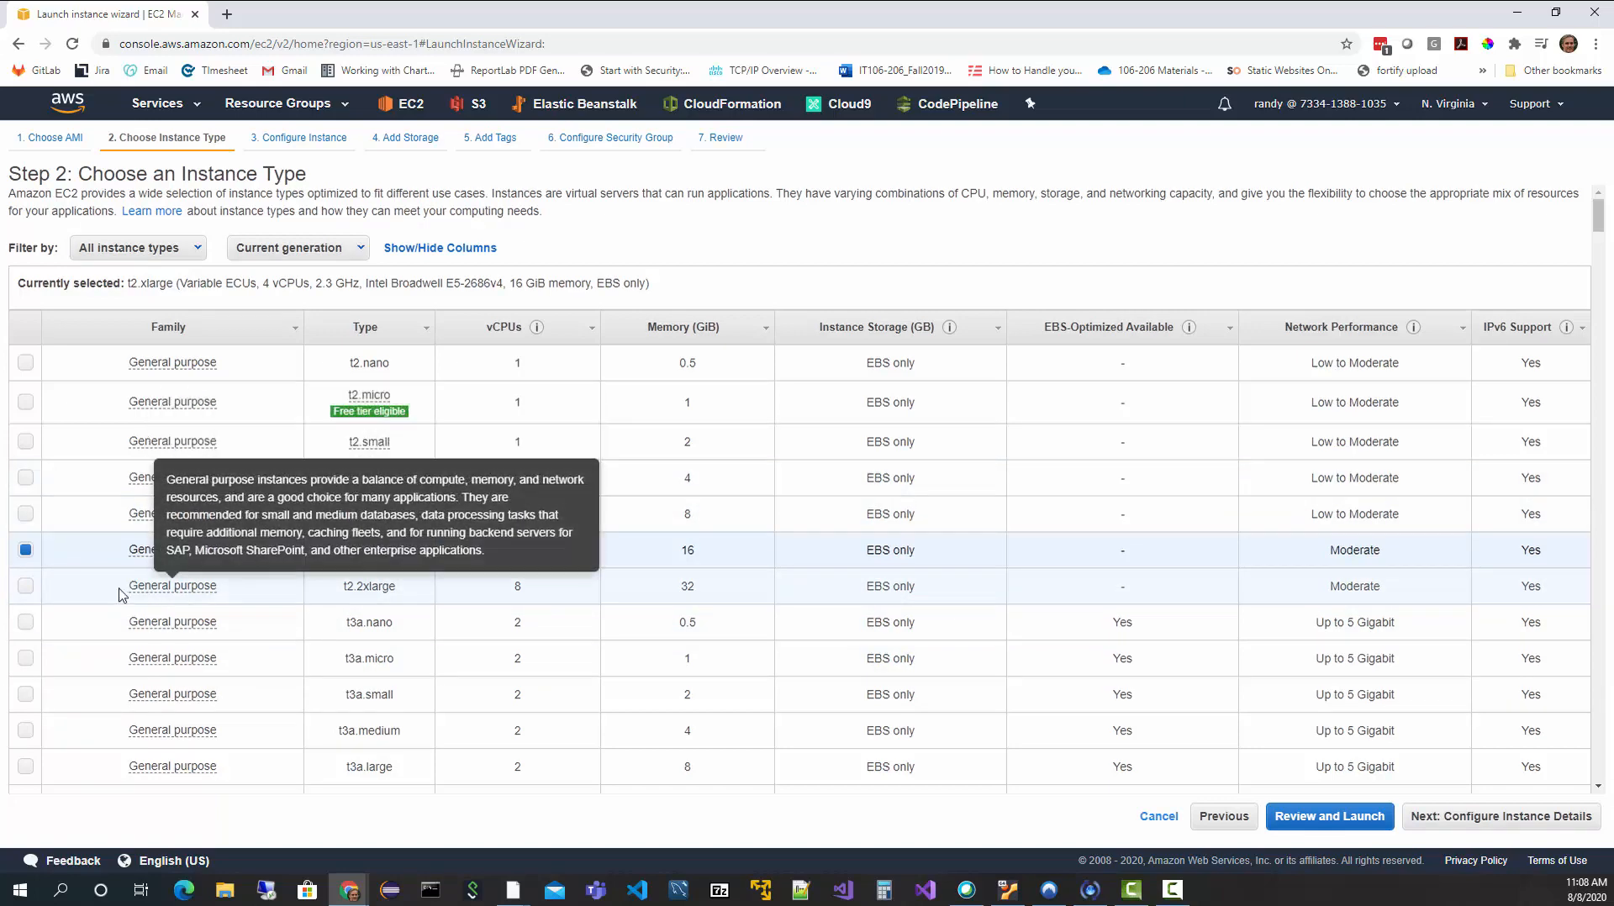
left_click(221, 14)
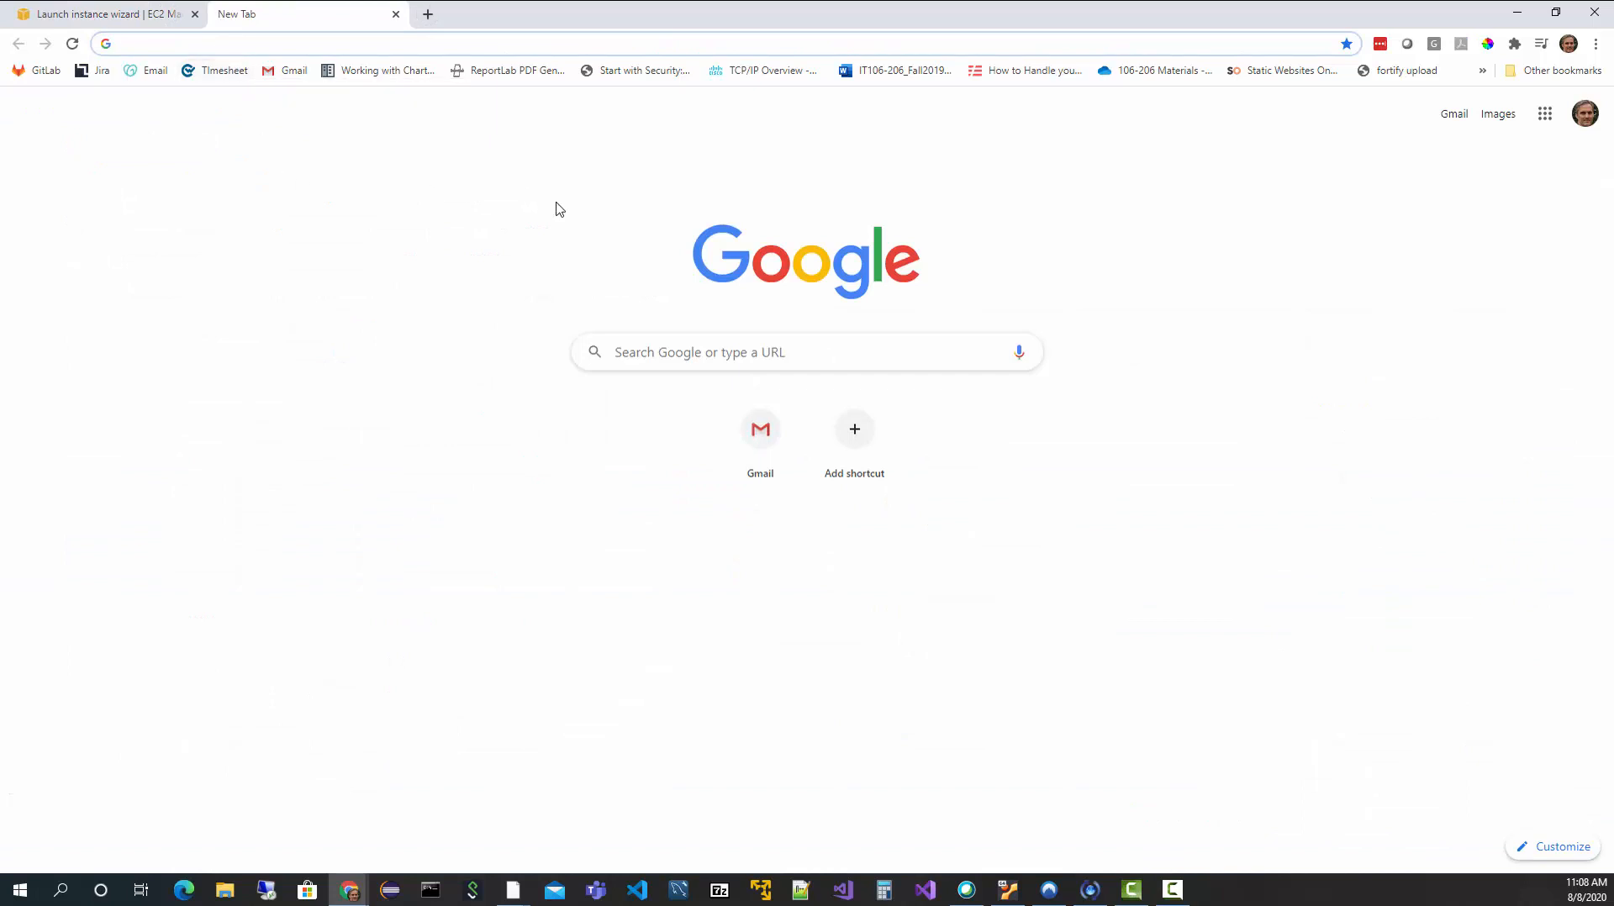
left_click(688, 358)
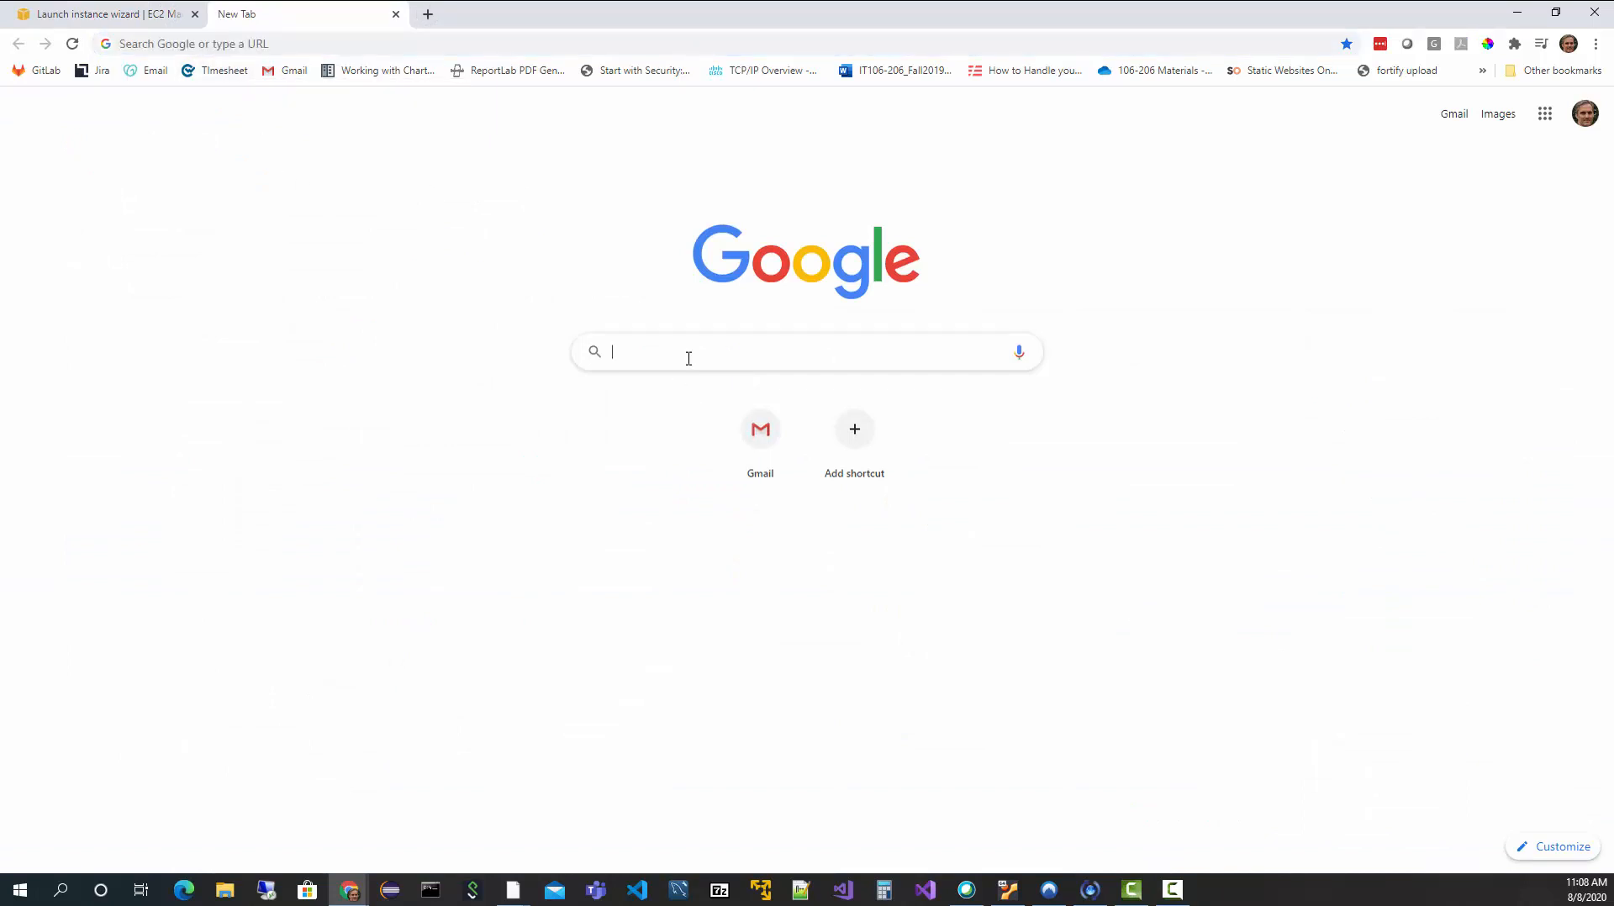
type("c")
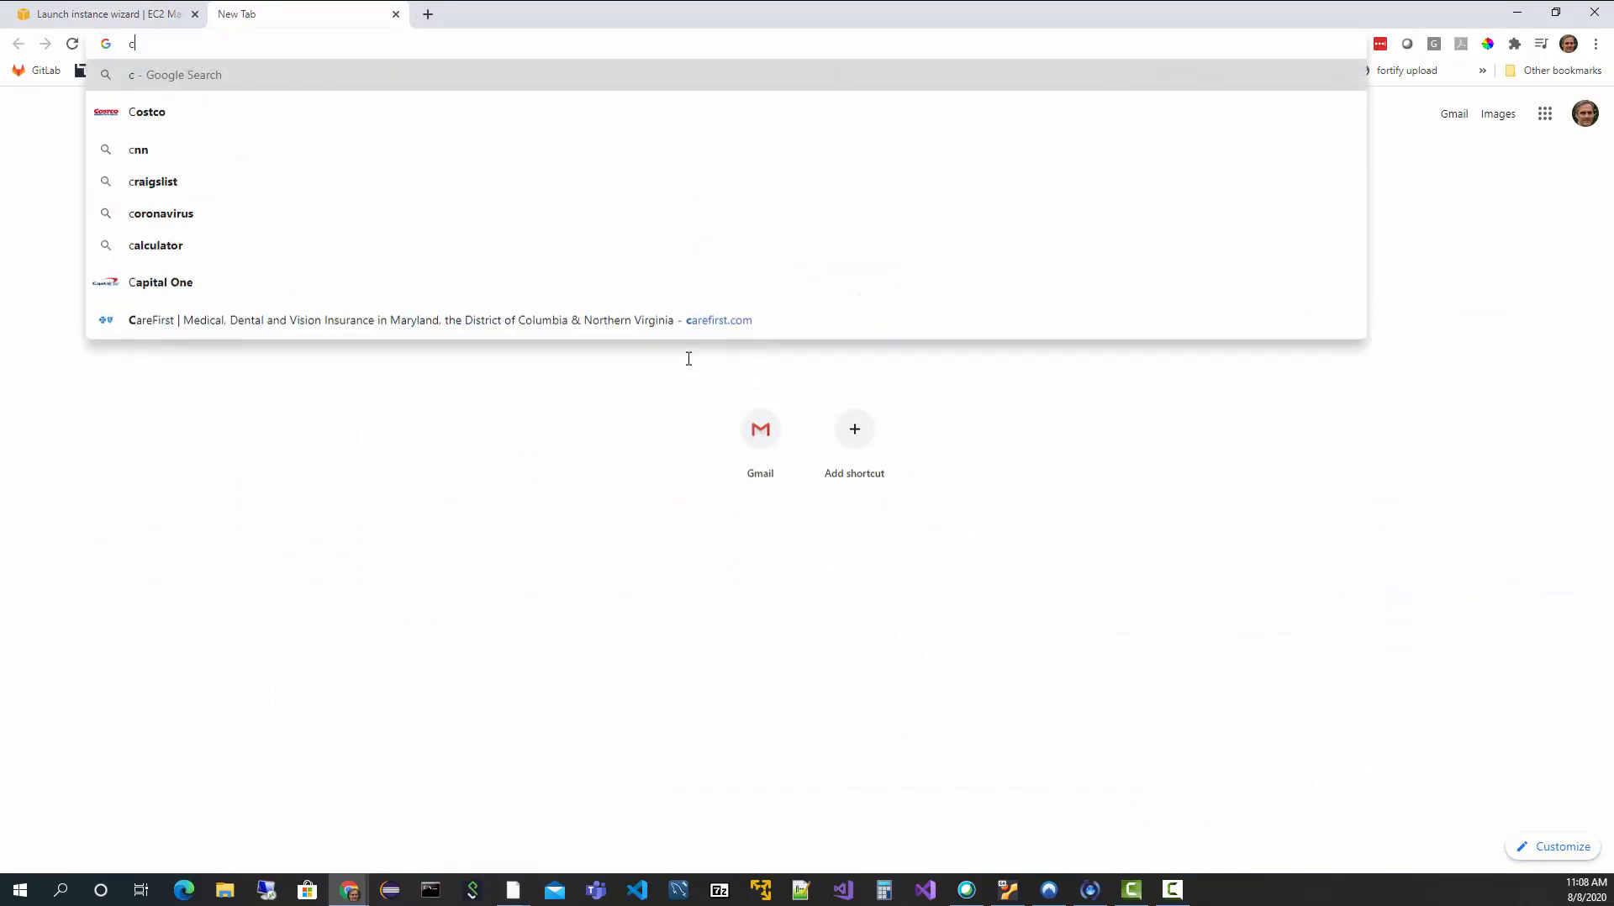
type("as")
key("BackSpace")
key("BackSpace")
key("BackSpace")
type("aws")
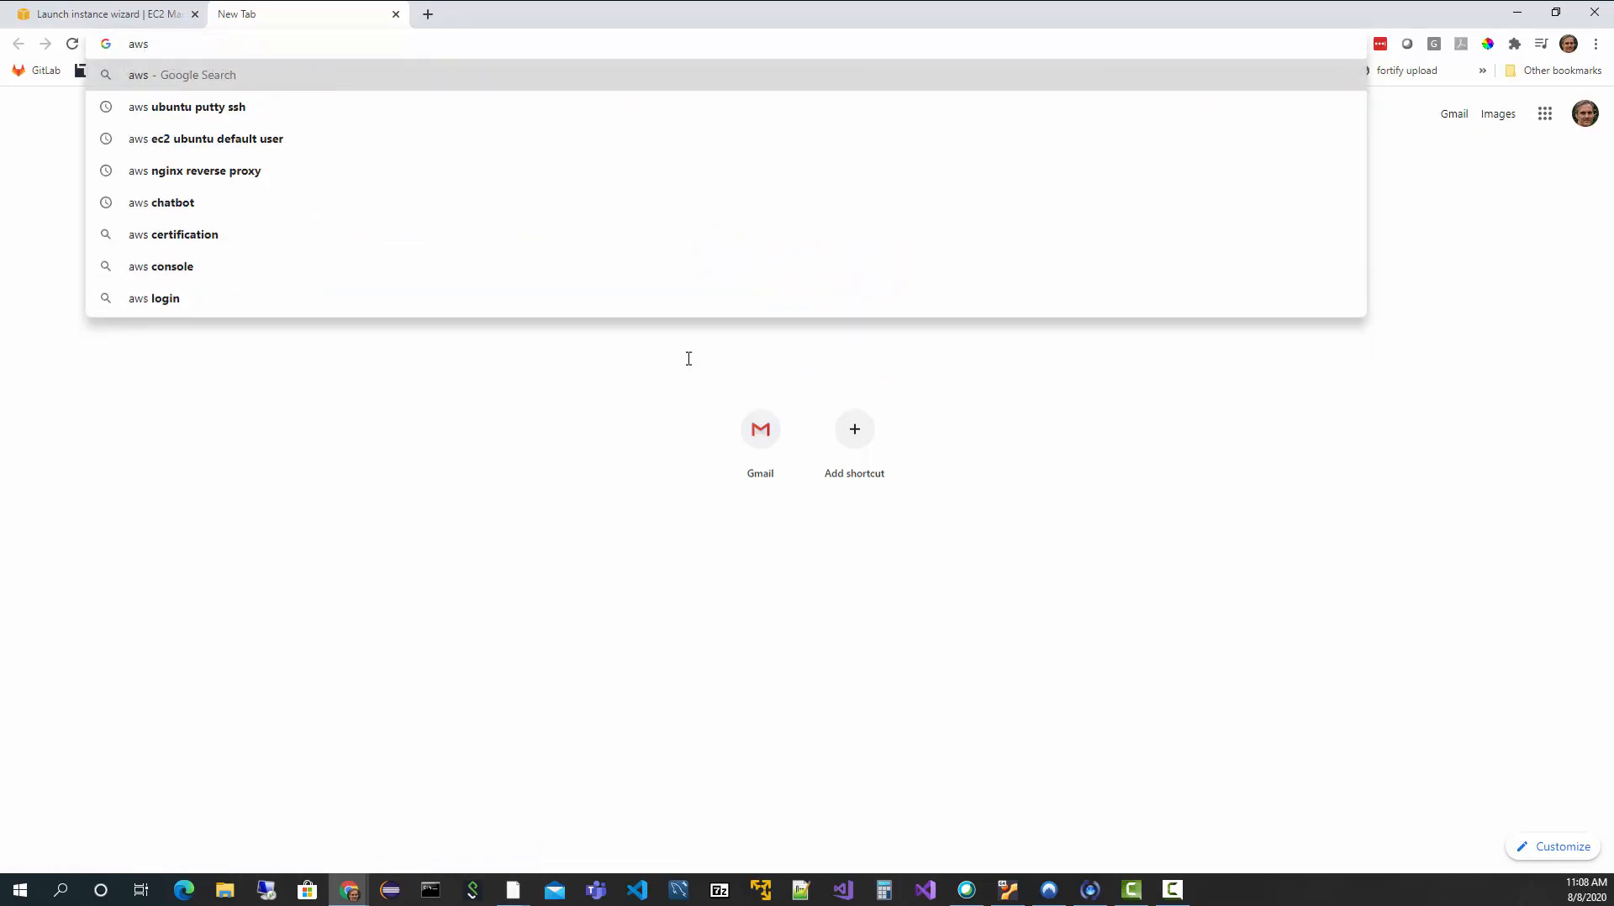
type(" calc")
key("Down")
key("Down")
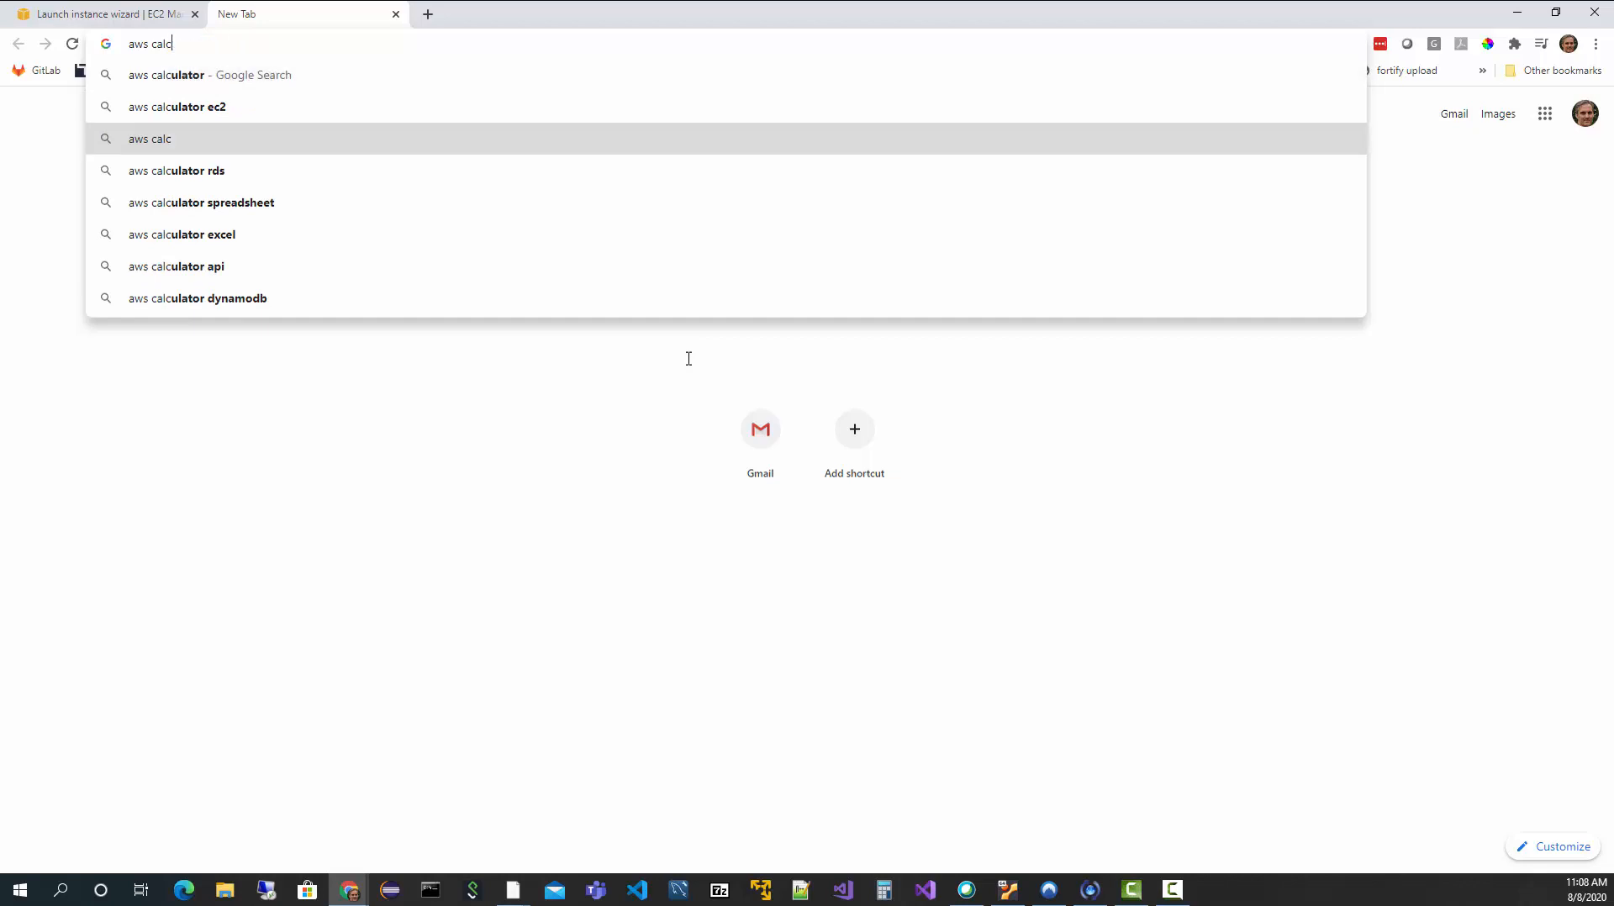
key("Up")
key("Return")
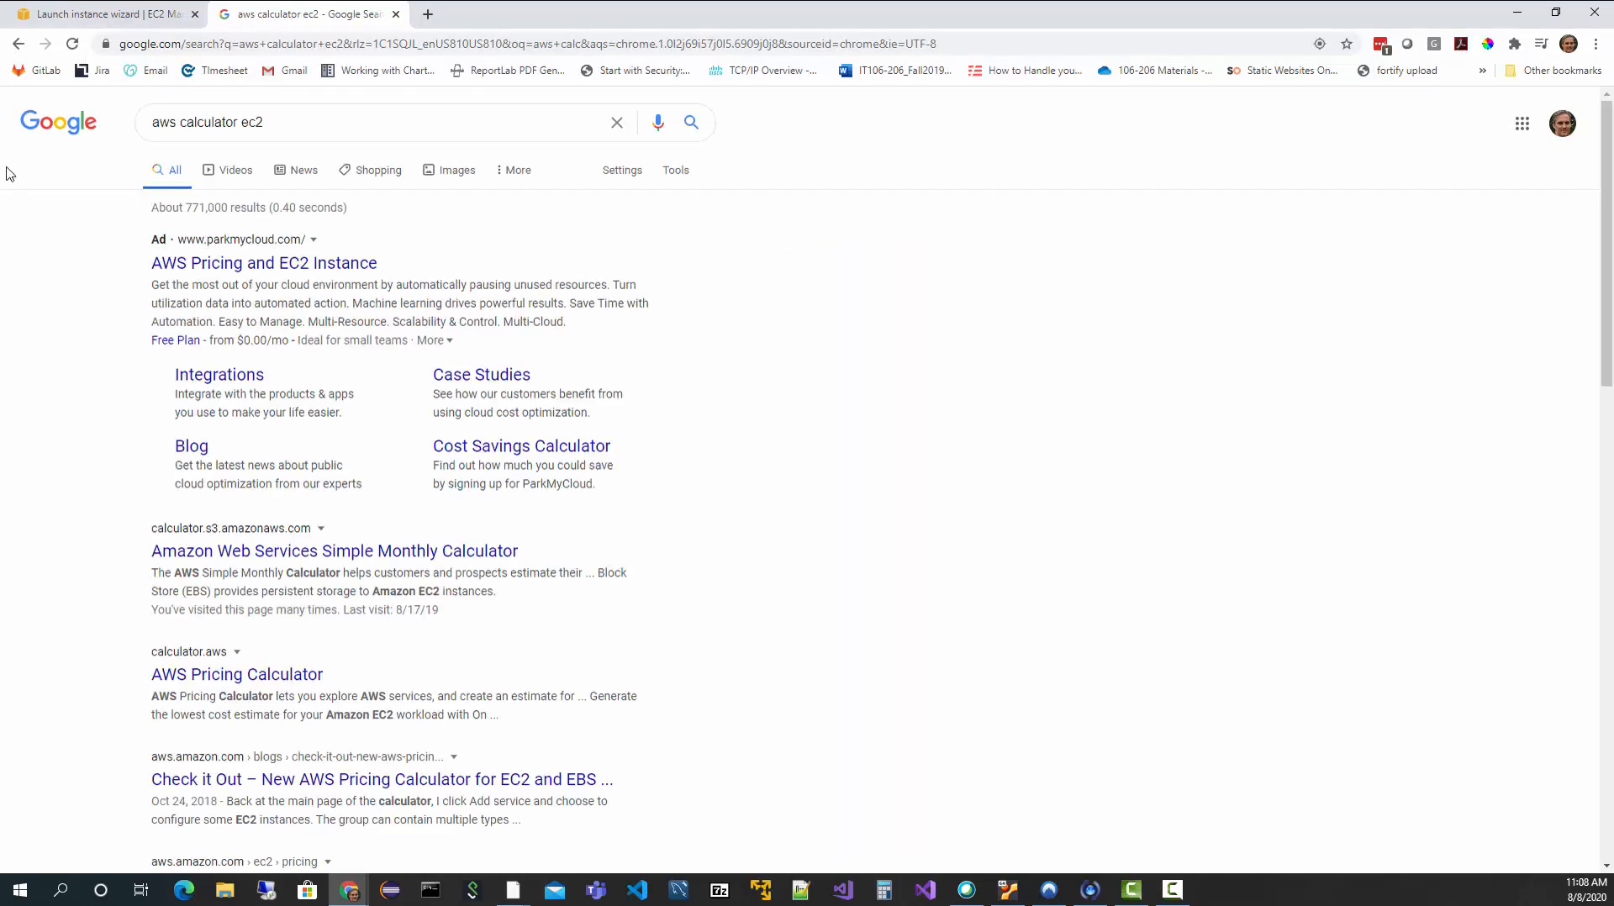
Step: Open the Amazon Web Services Simple Monthly Calculator, continue past its deprecation notice and look through the Amazon EC2 form
left_click(286, 557)
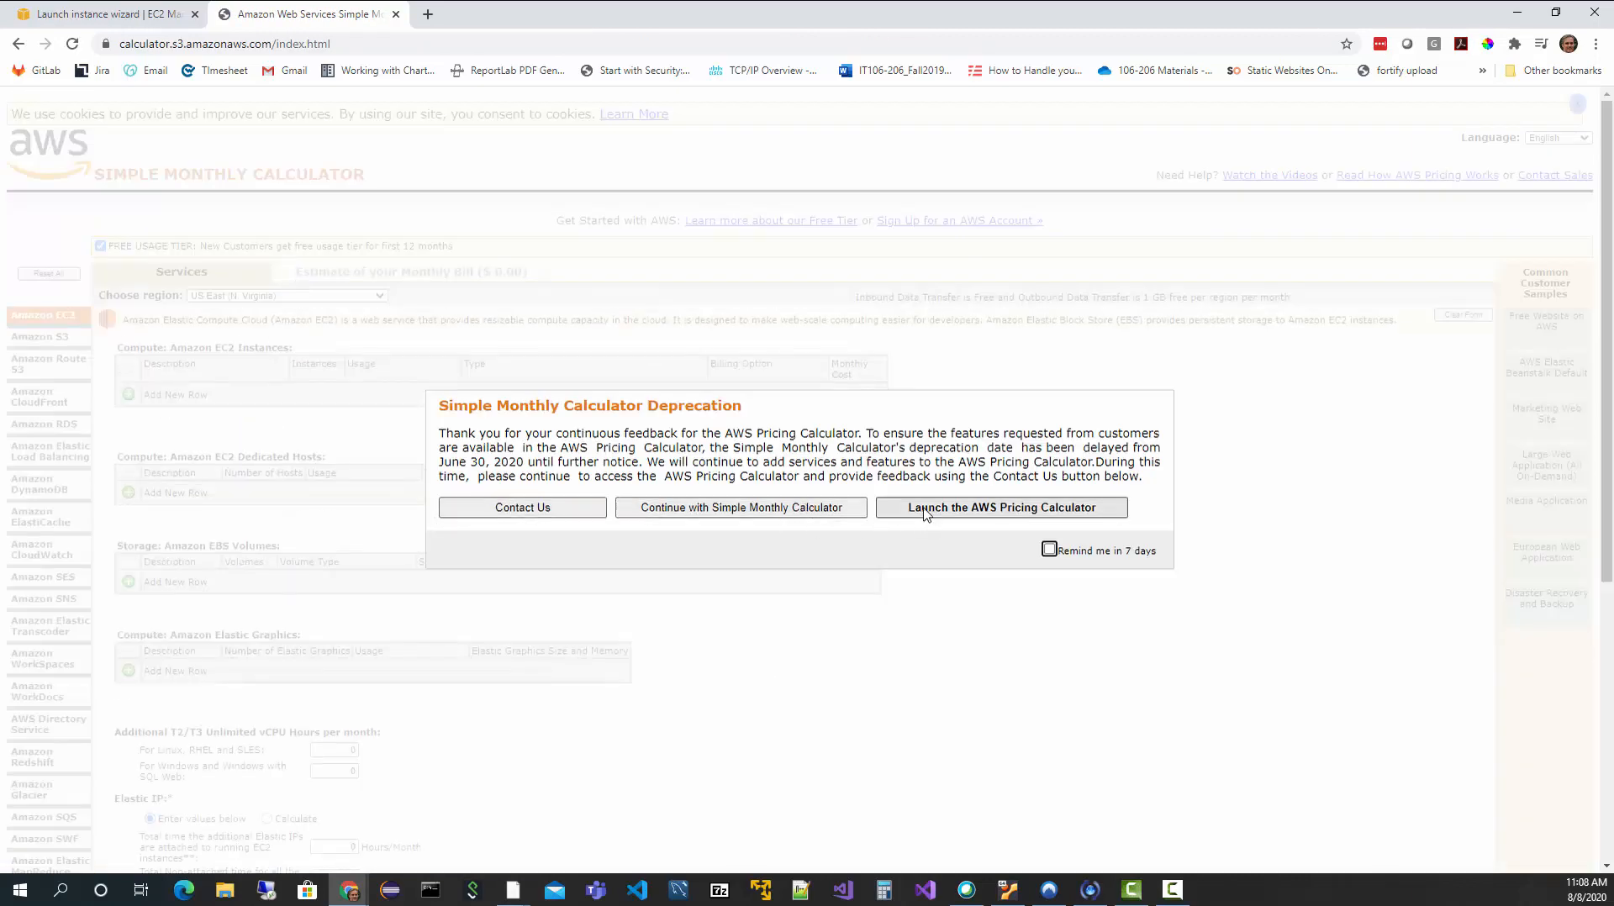
left_click(776, 512)
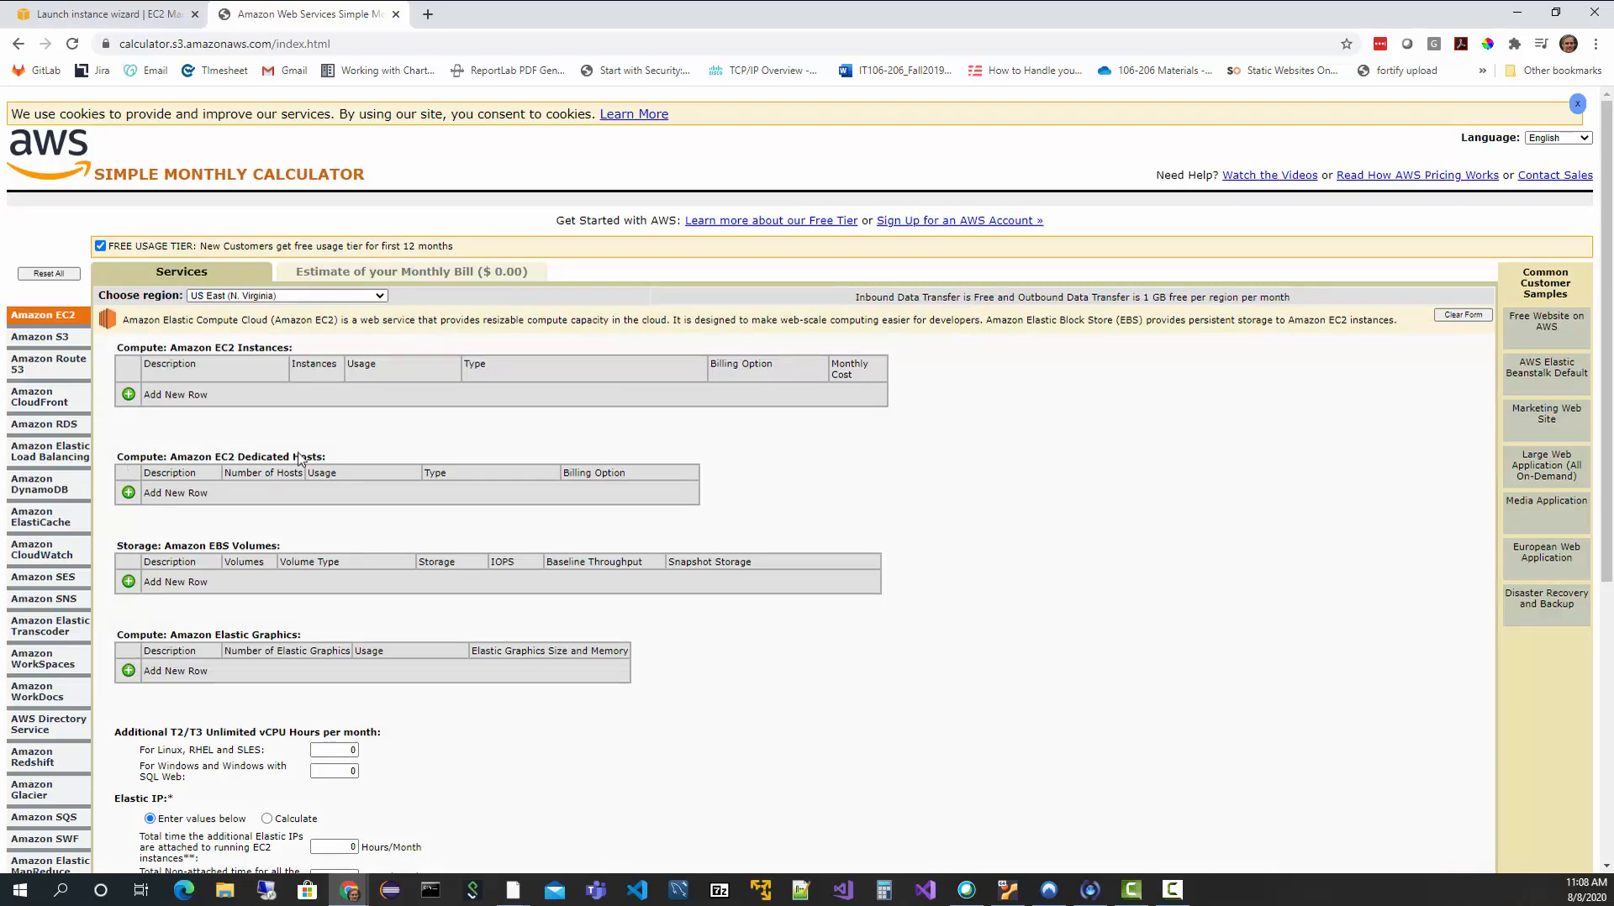
scroll(375, 454, "down", 1)
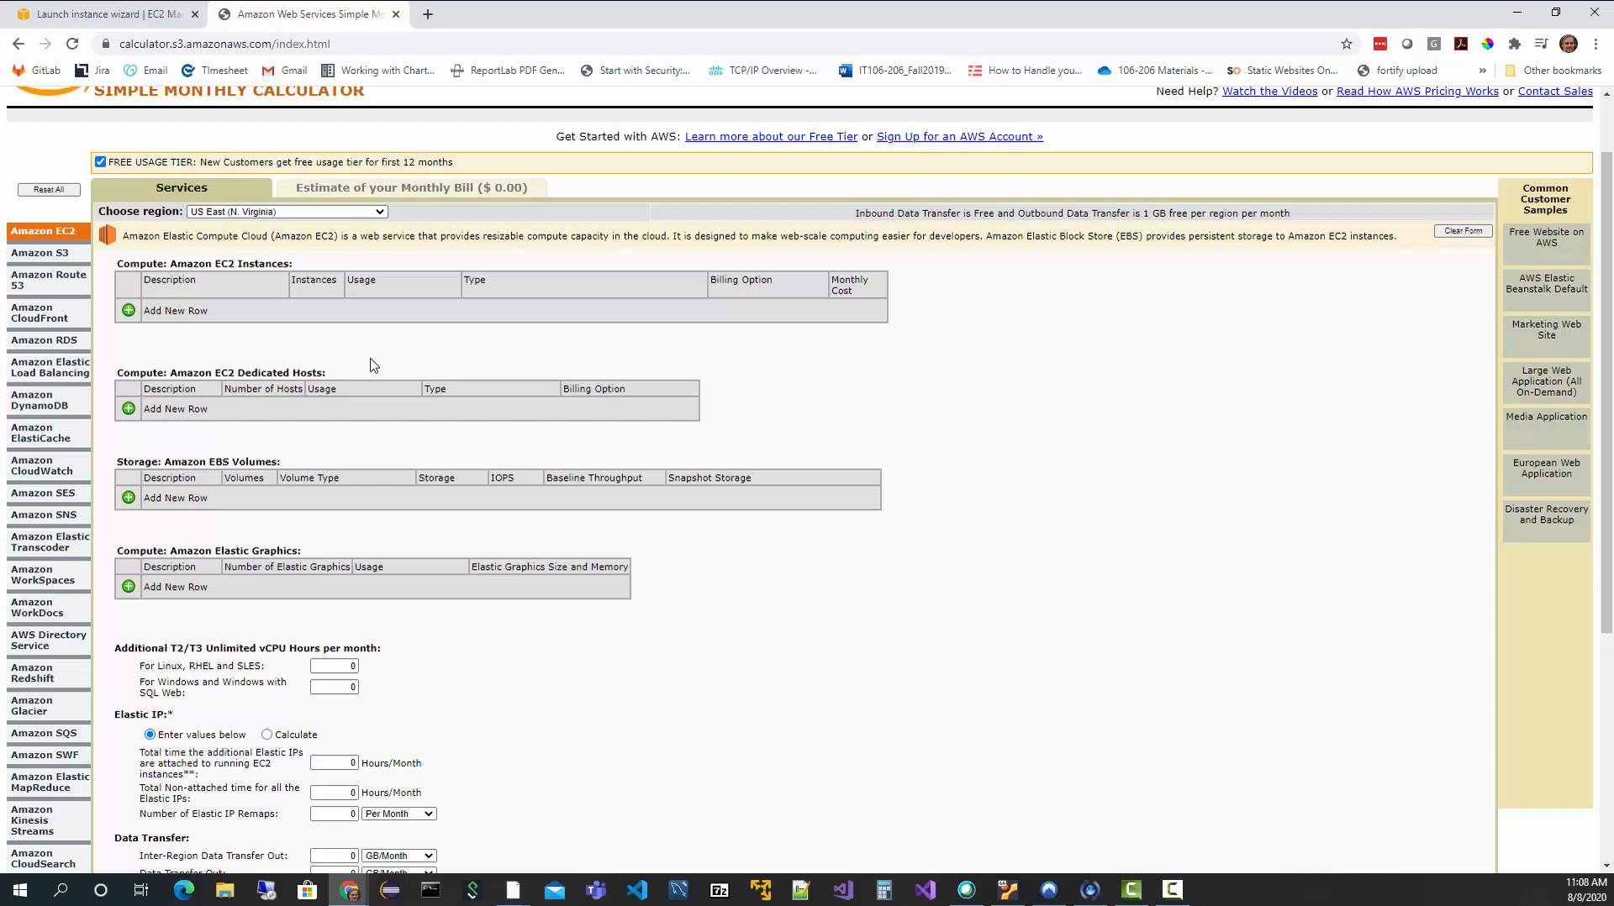
scroll(199, 535, "down", 2)
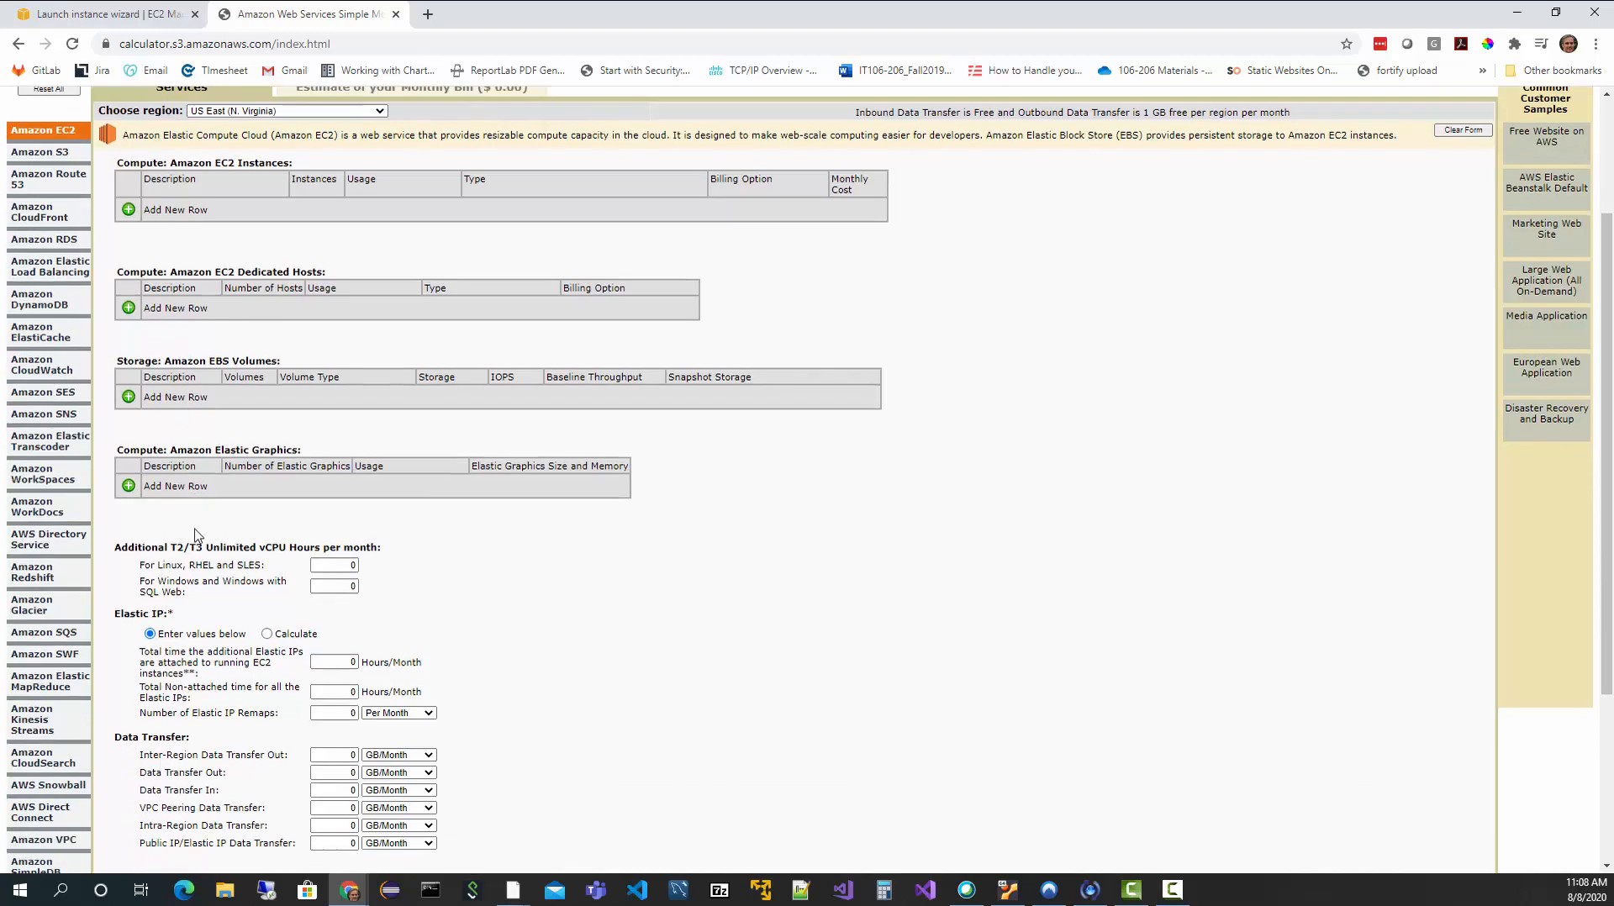
scroll(168, 516, "up", 2)
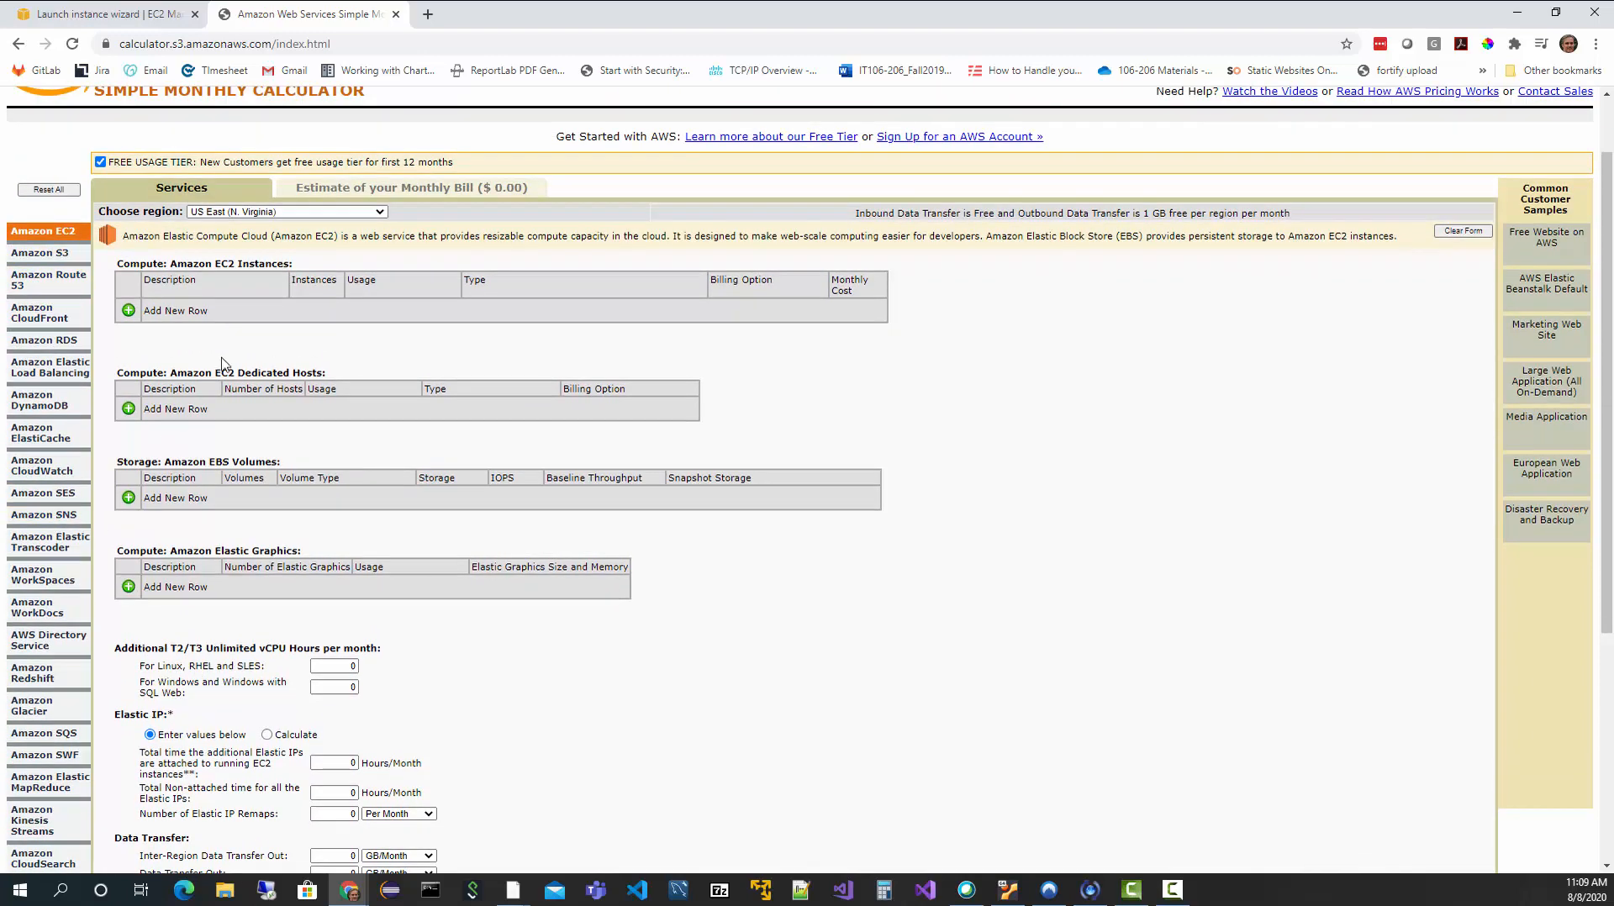
scroll(115, 663, "down", 4)
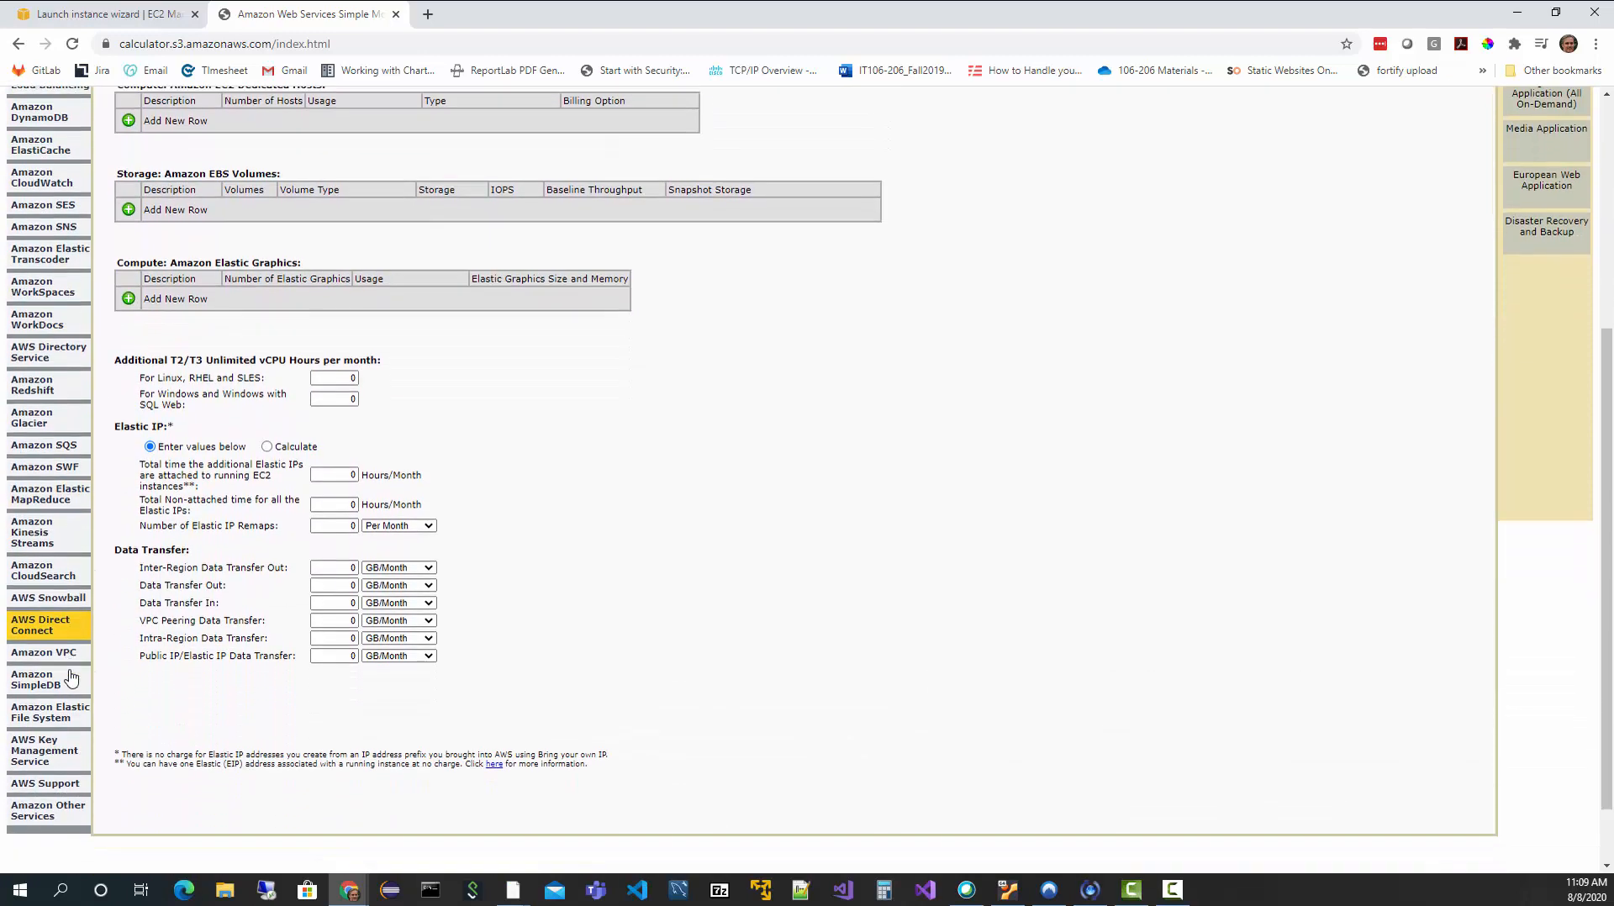
scroll(72, 677, "up", 5)
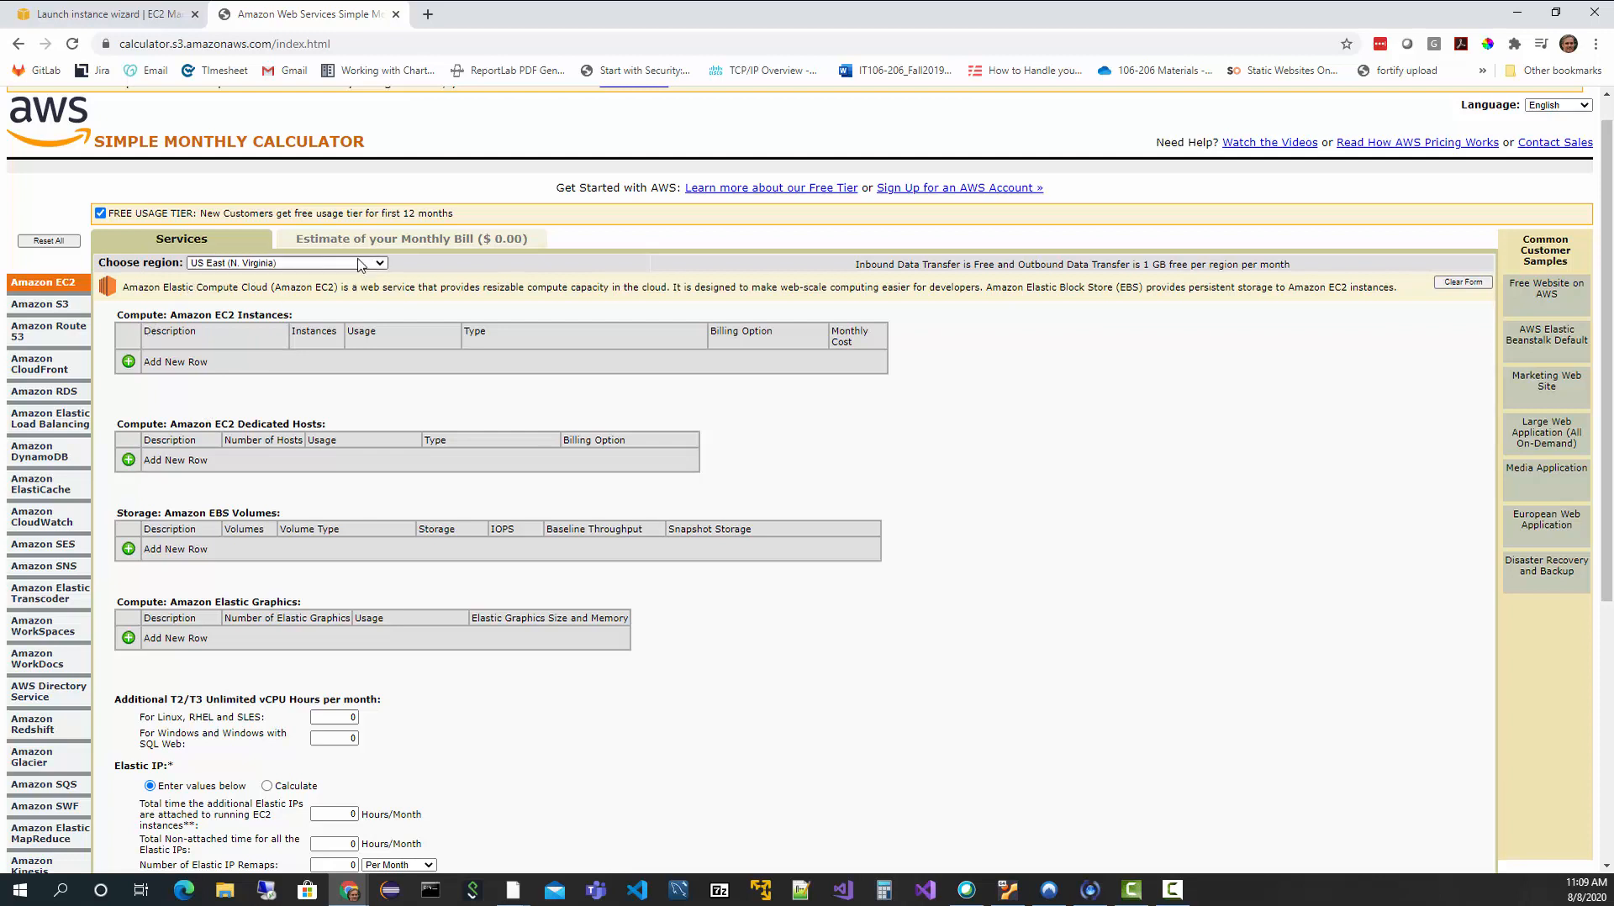
Step: Add a row under Amazon EC2 Instances and set its number of instances to 5
left_click_drag(172, 314, 293, 319)
left_click(129, 362)
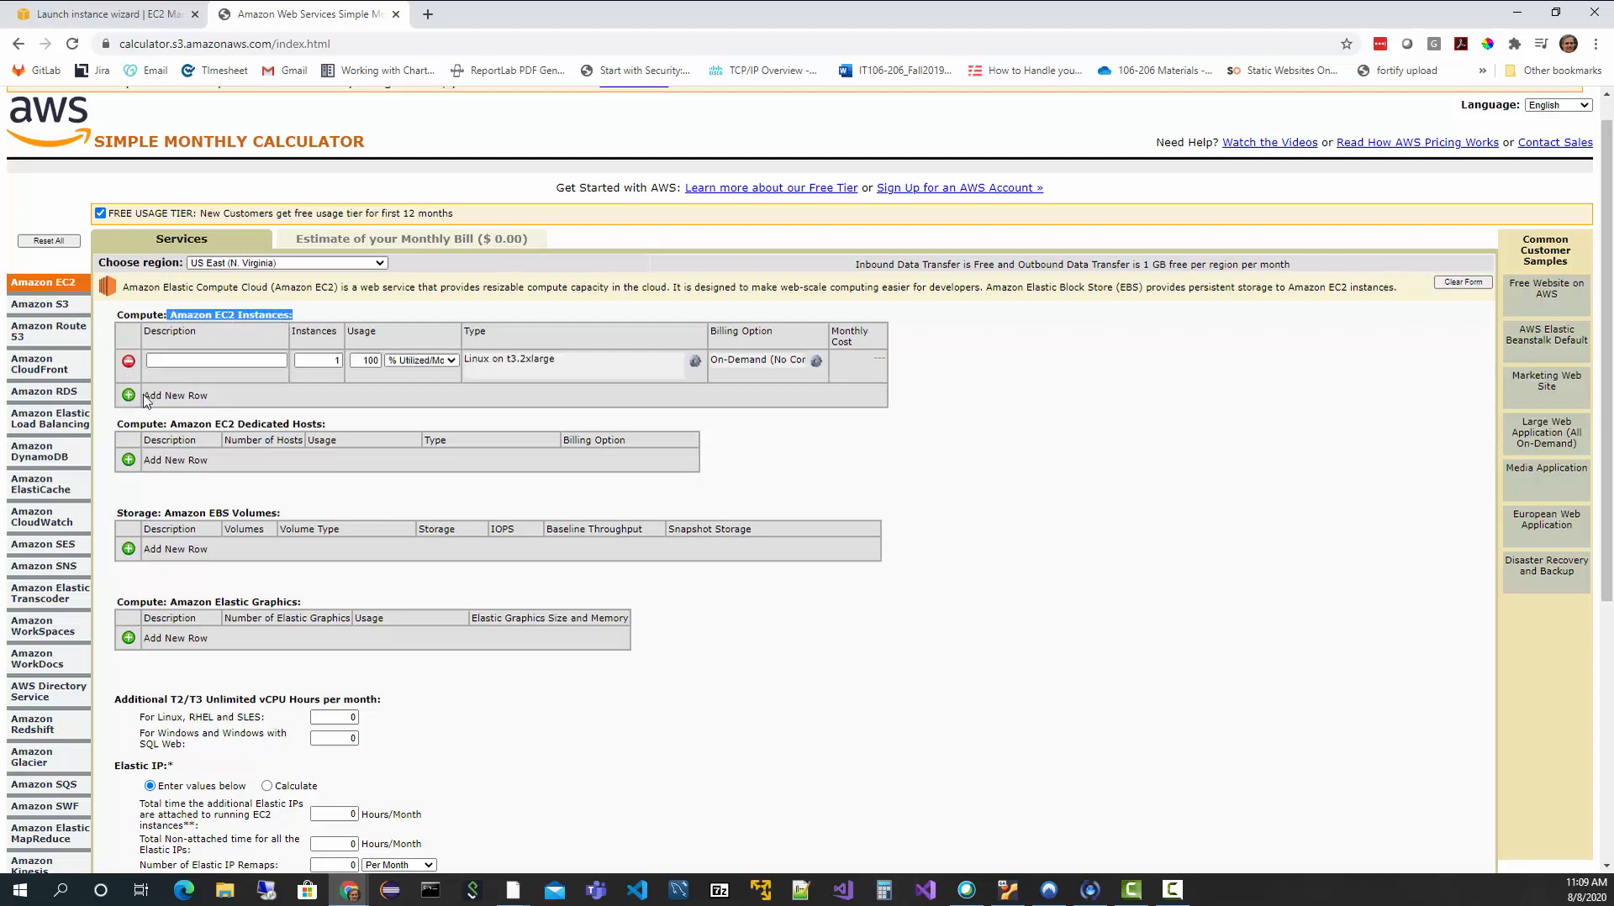
left_click(327, 356)
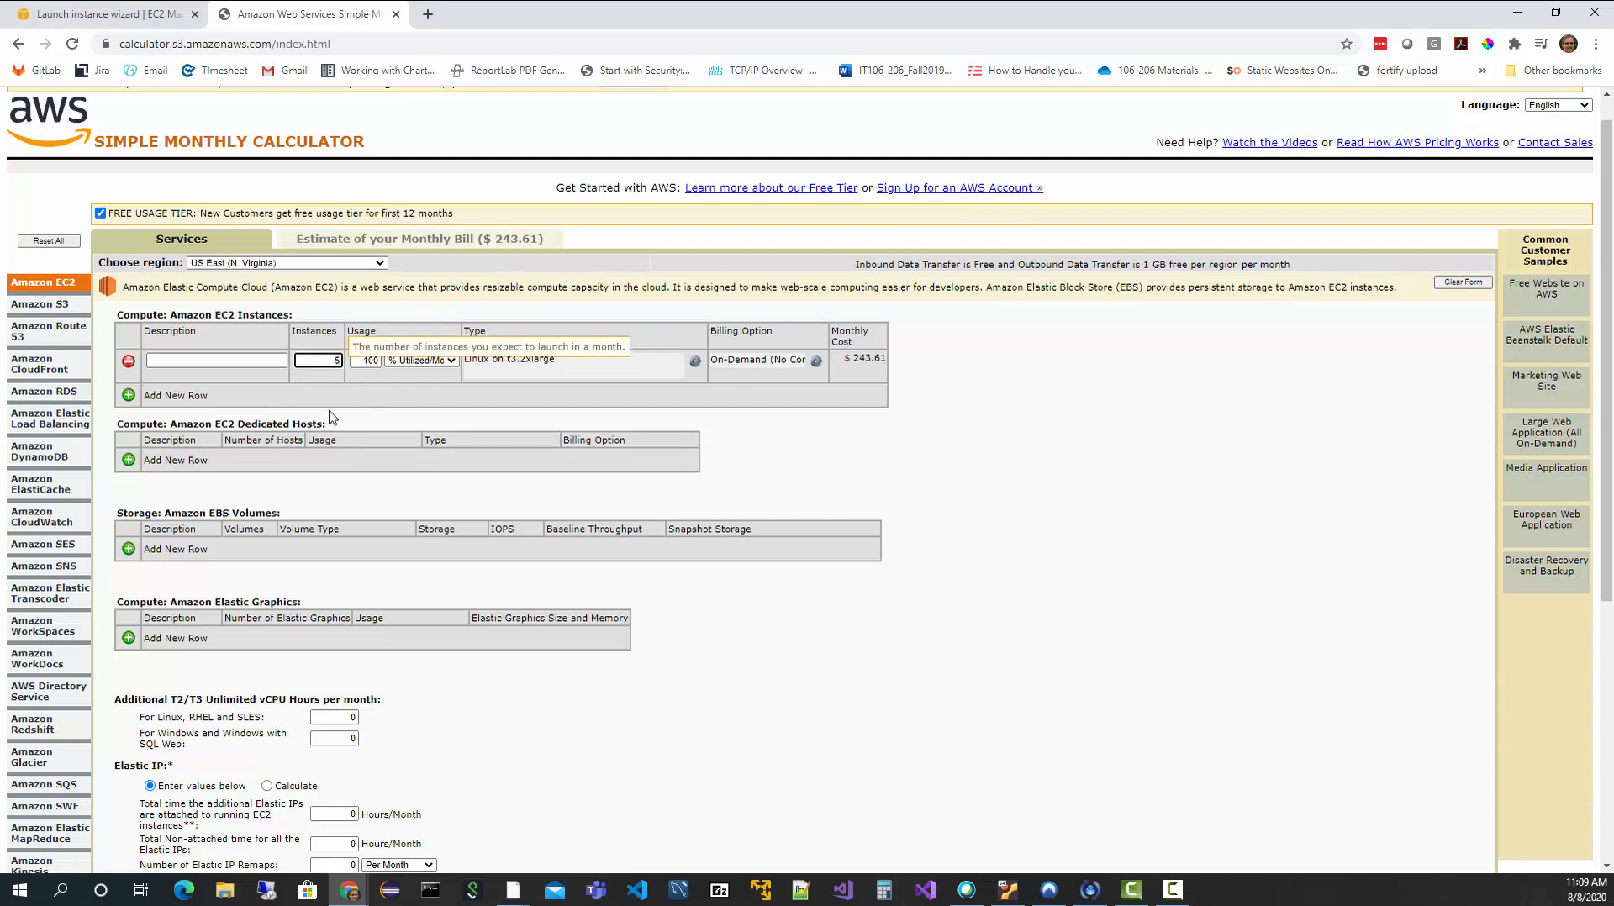
left_click(1108, 409)
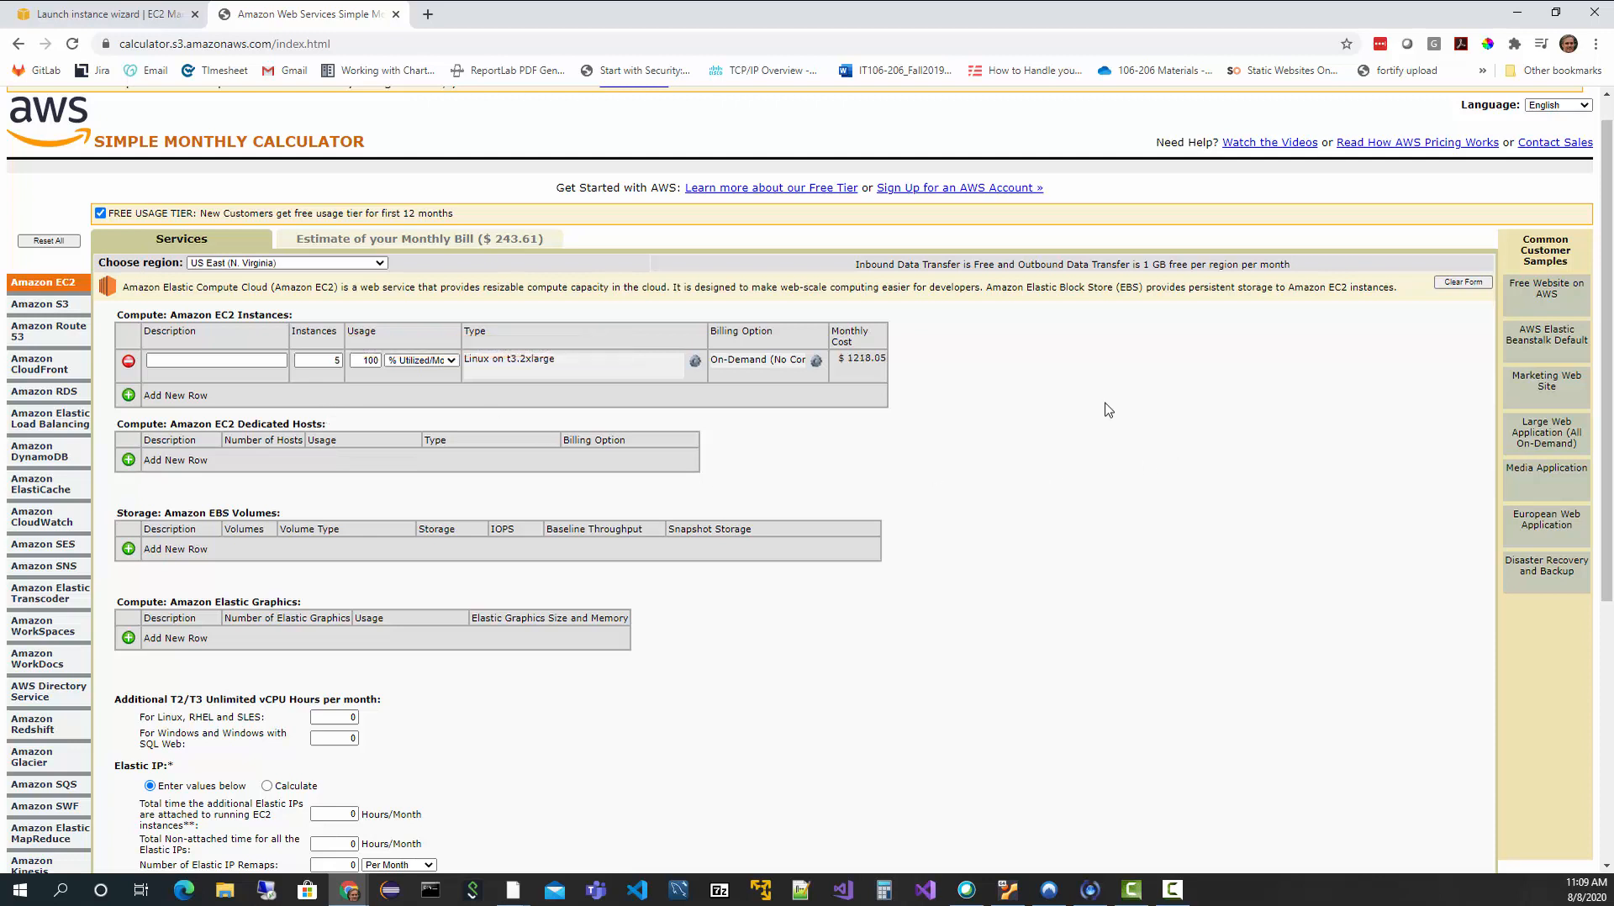
Step: Keep the row's usage at 100% utilized per month and set its number of instances to 1
left_click(363, 361)
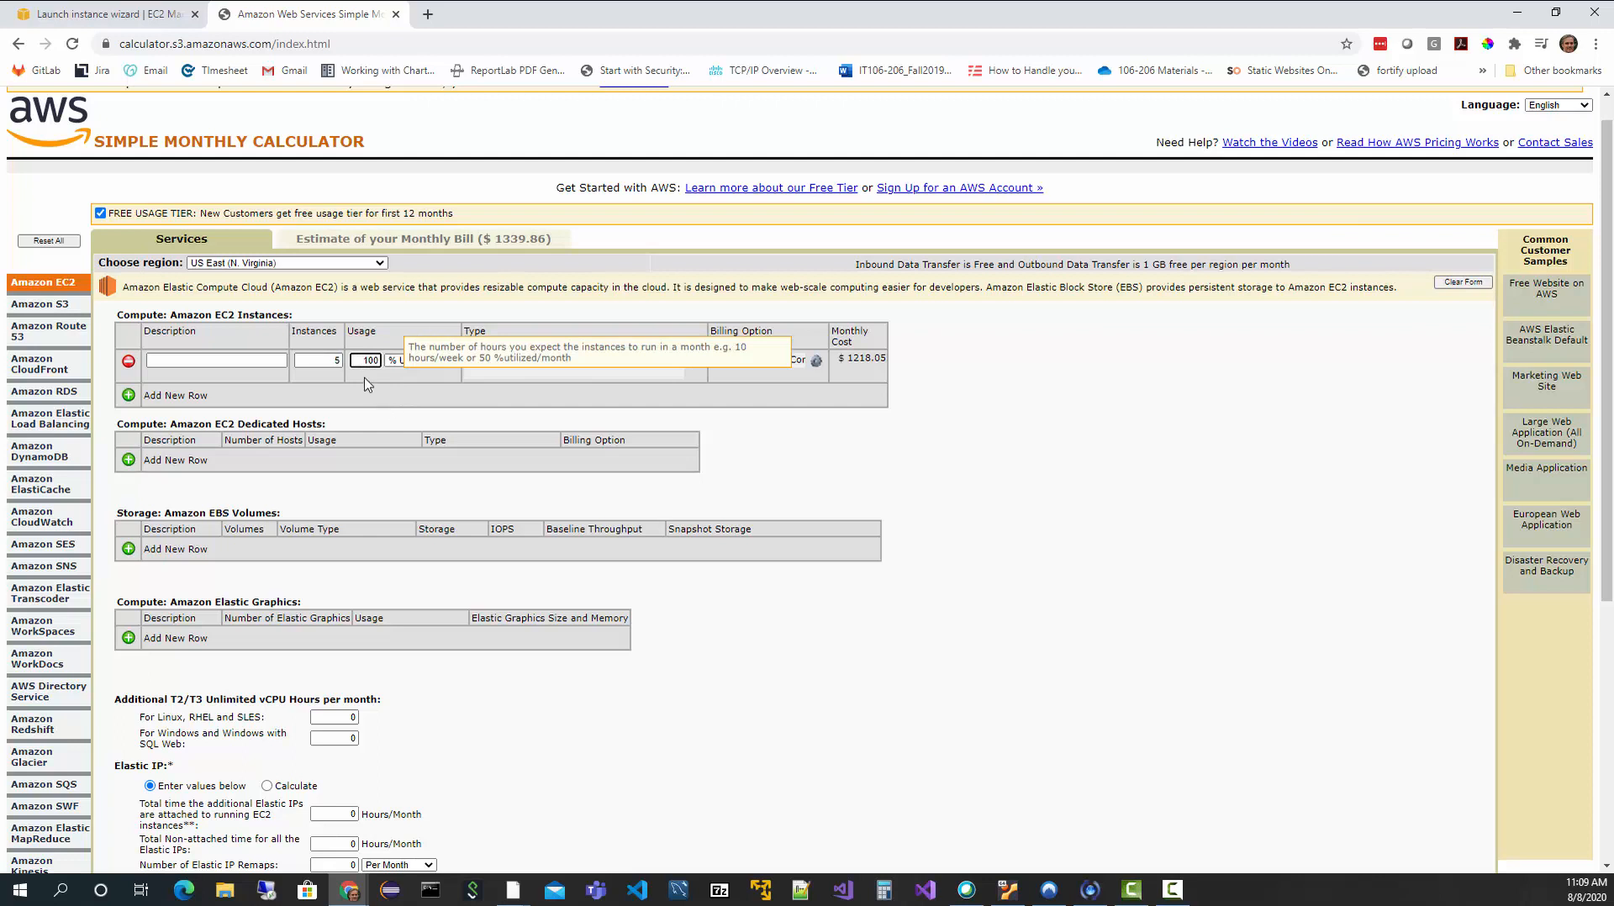
left_click(925, 441)
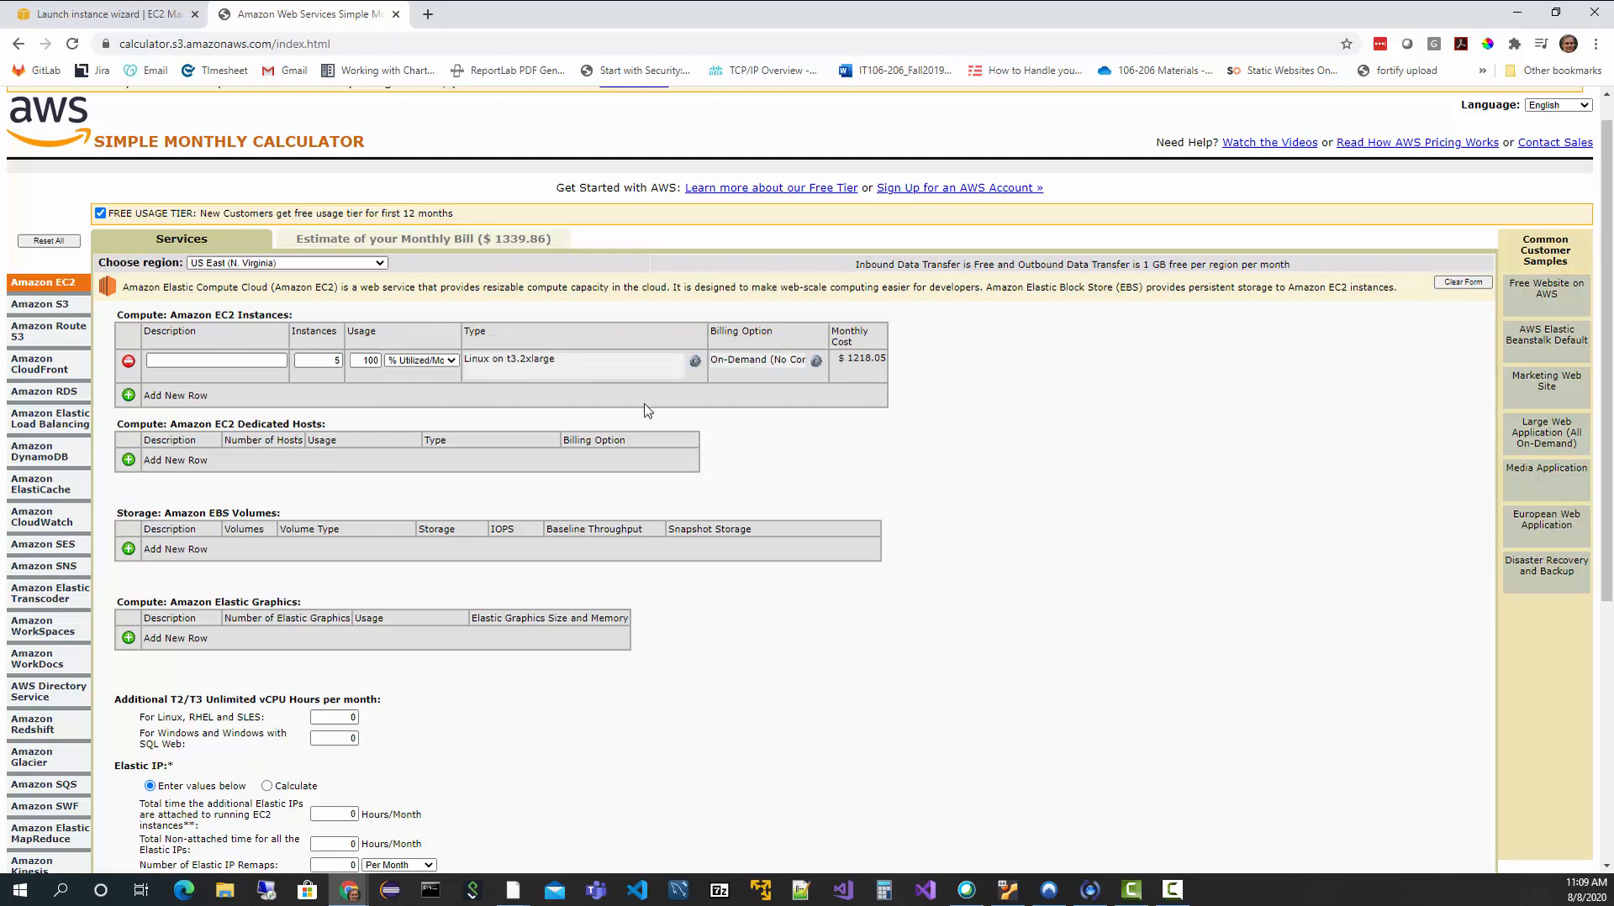
double_click(315, 361)
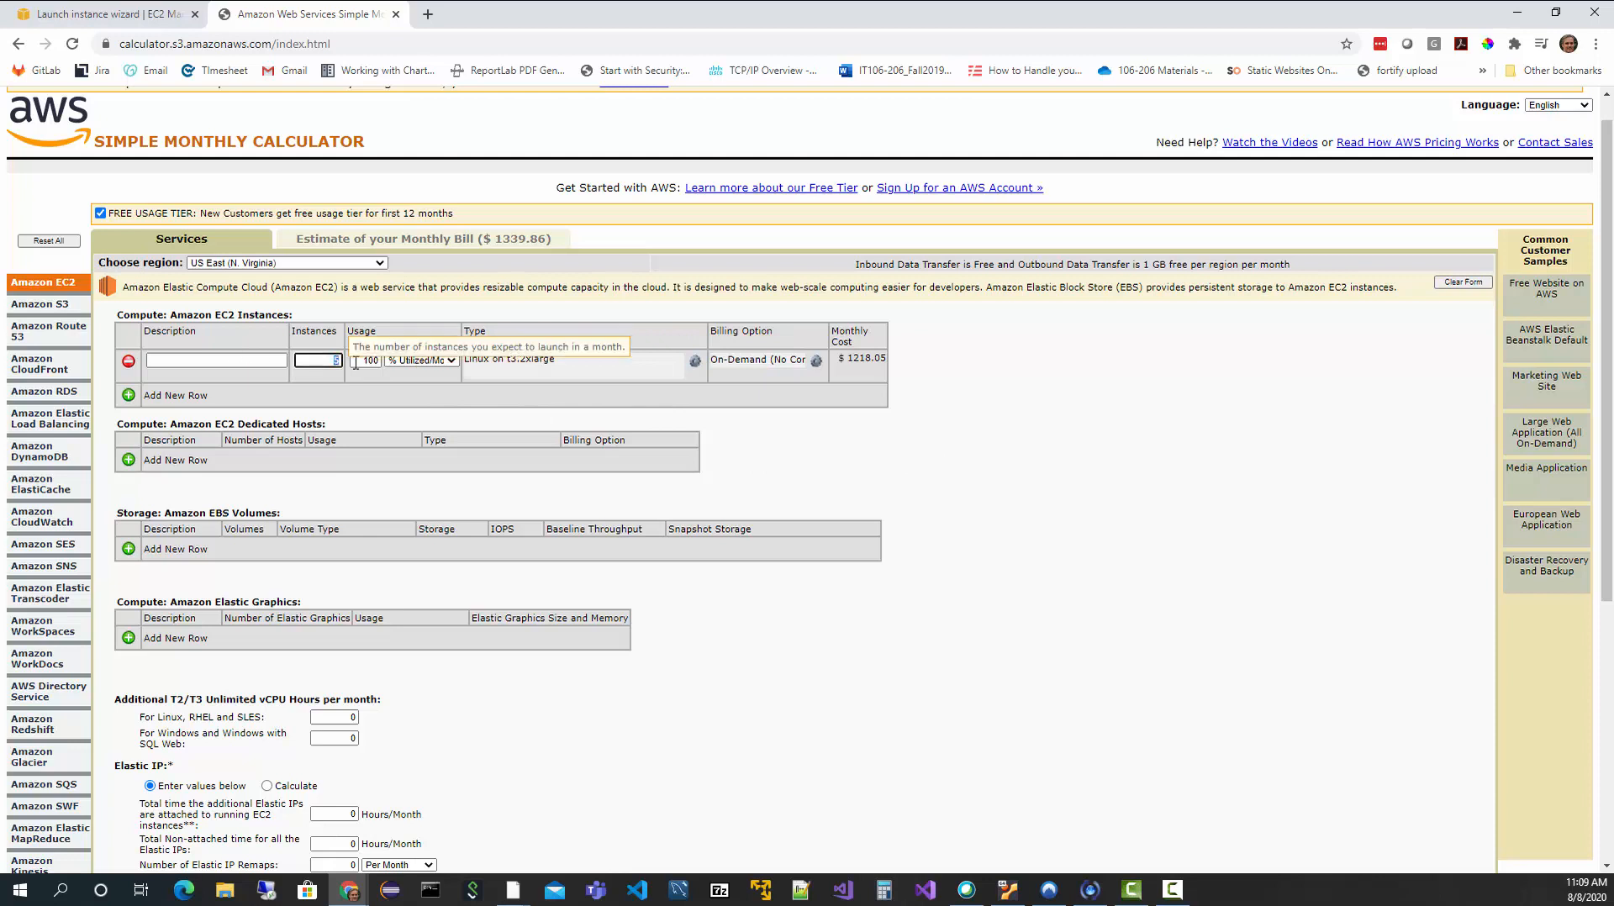
type("1")
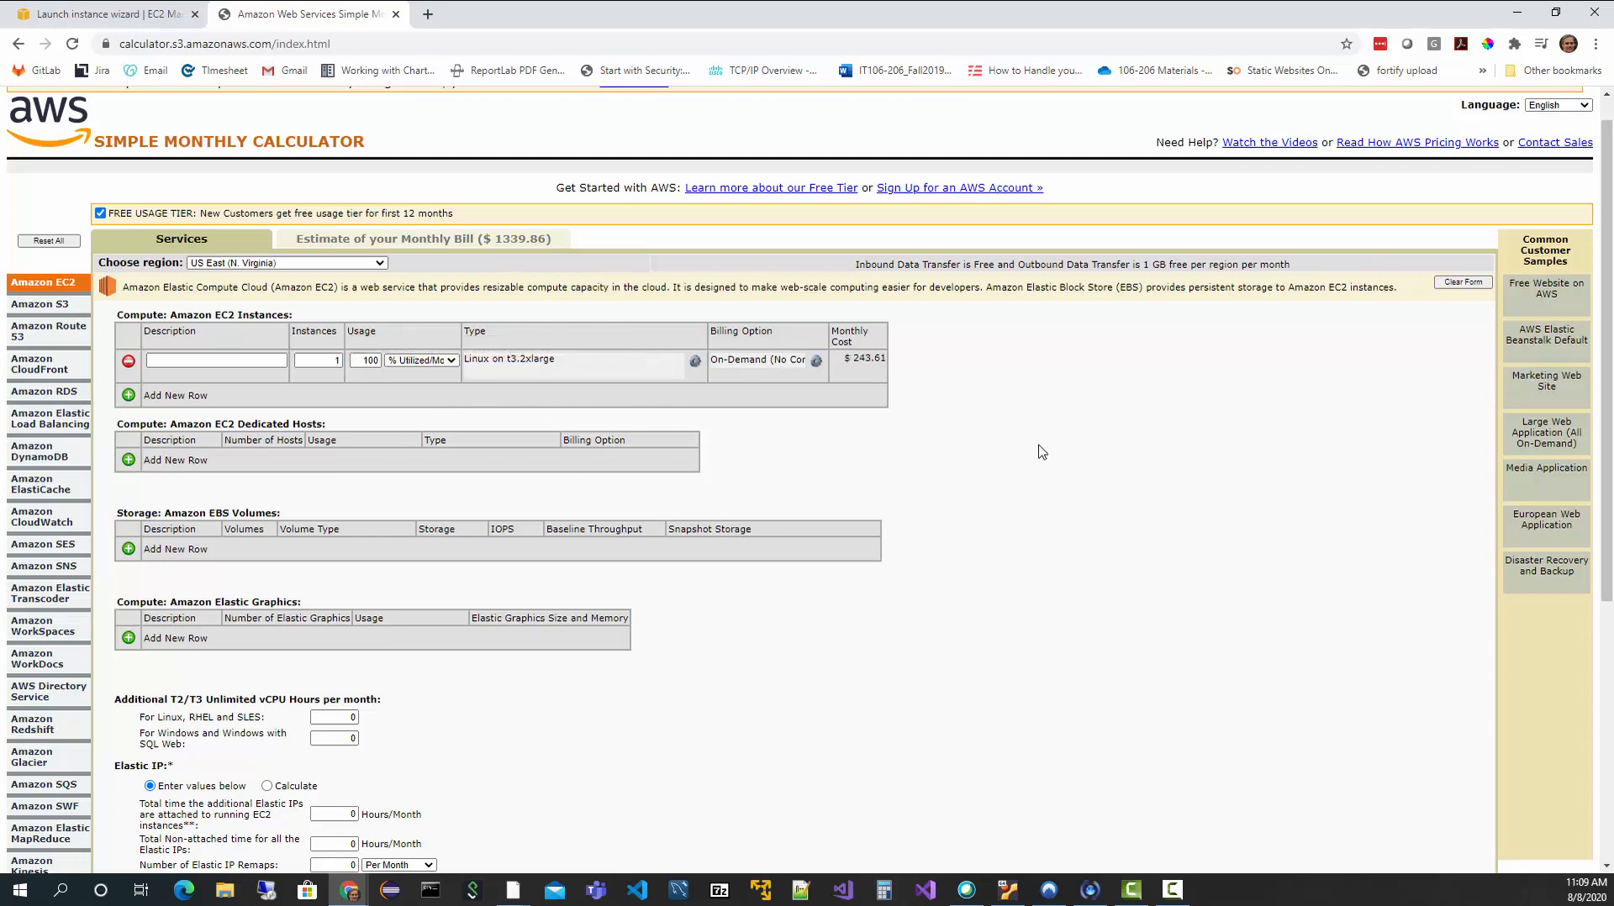
Step: Set the instance row's operating system to Windows, keep the t3.2xlarge type, save the choice and check the monthly cost
left_click(507, 372)
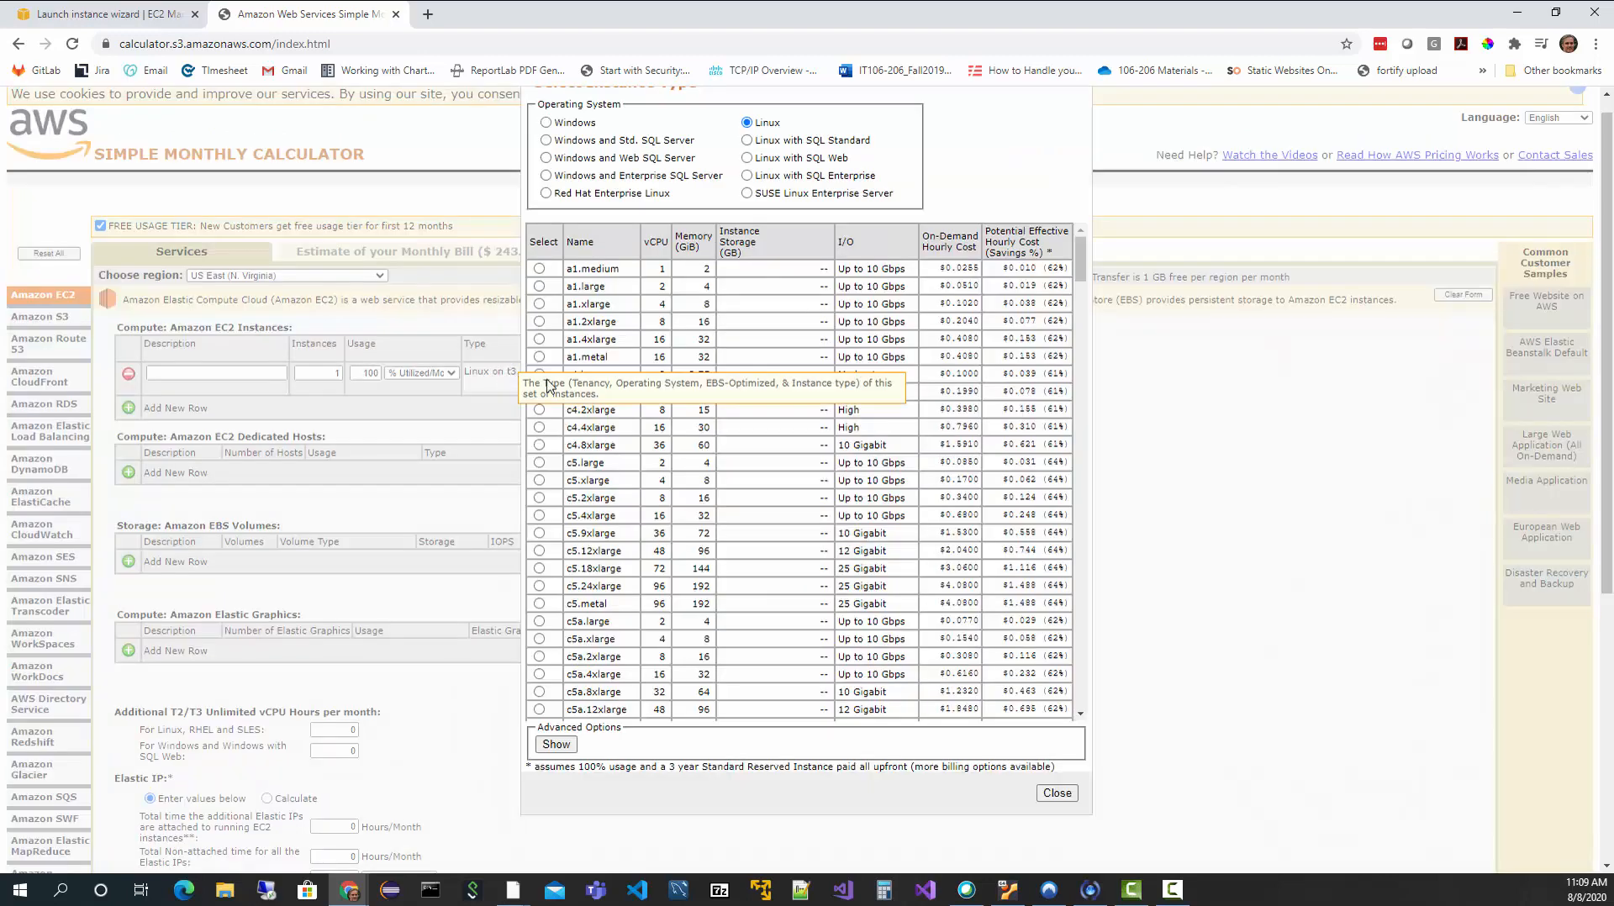
left_click(545, 123)
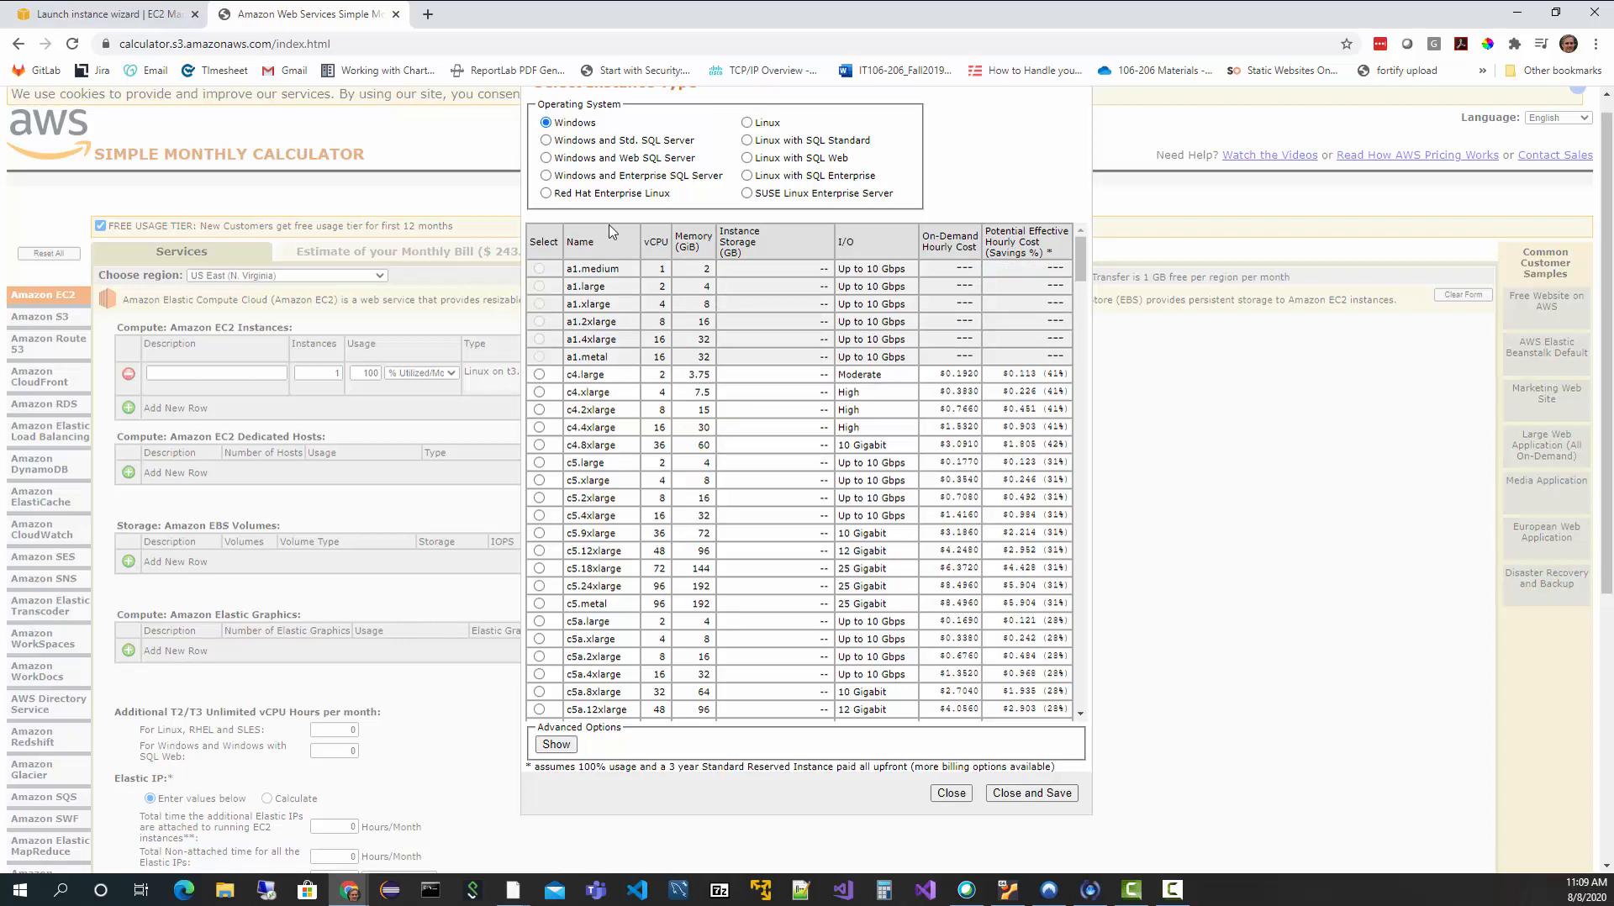
scroll(753, 308, "down", 15)
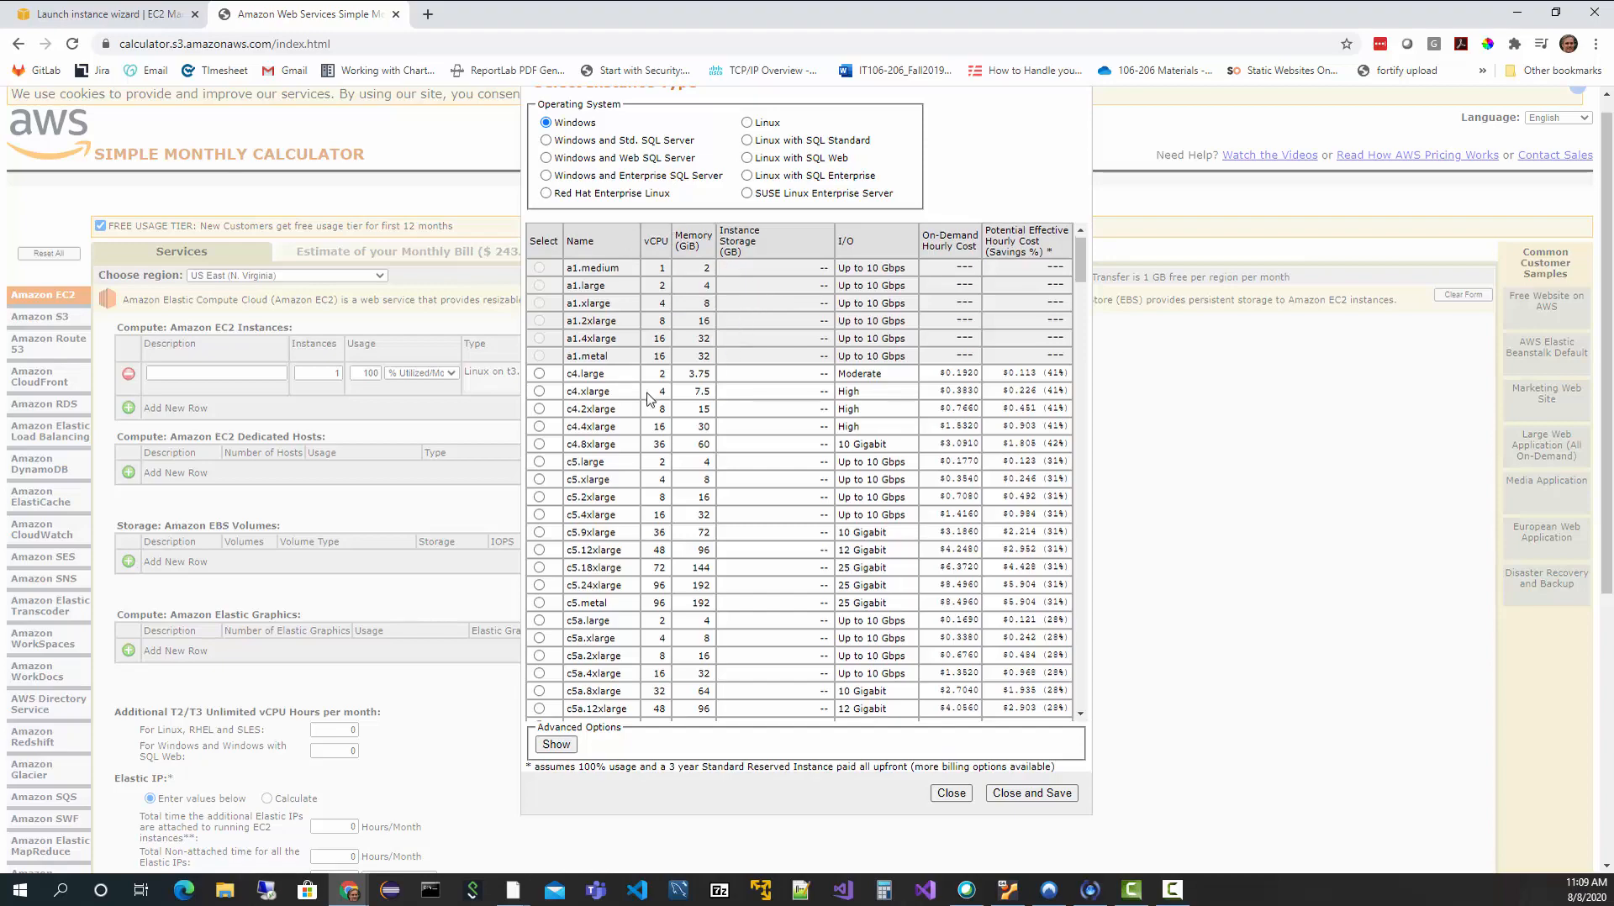
scroll(647, 399, "down", 15)
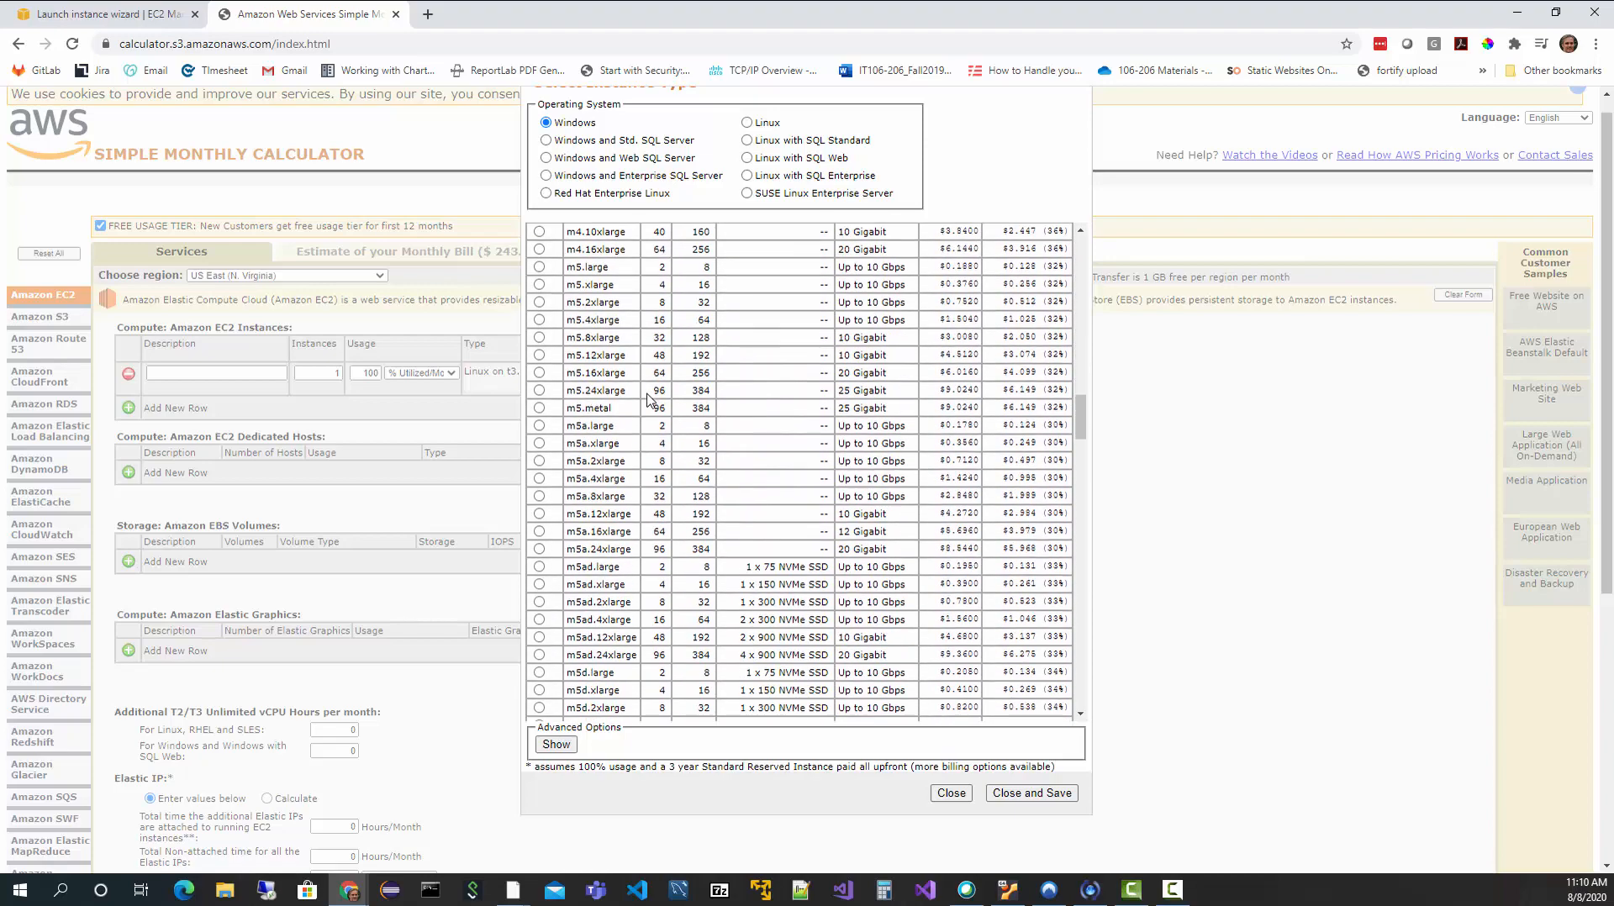
scroll(648, 400, "down", 1)
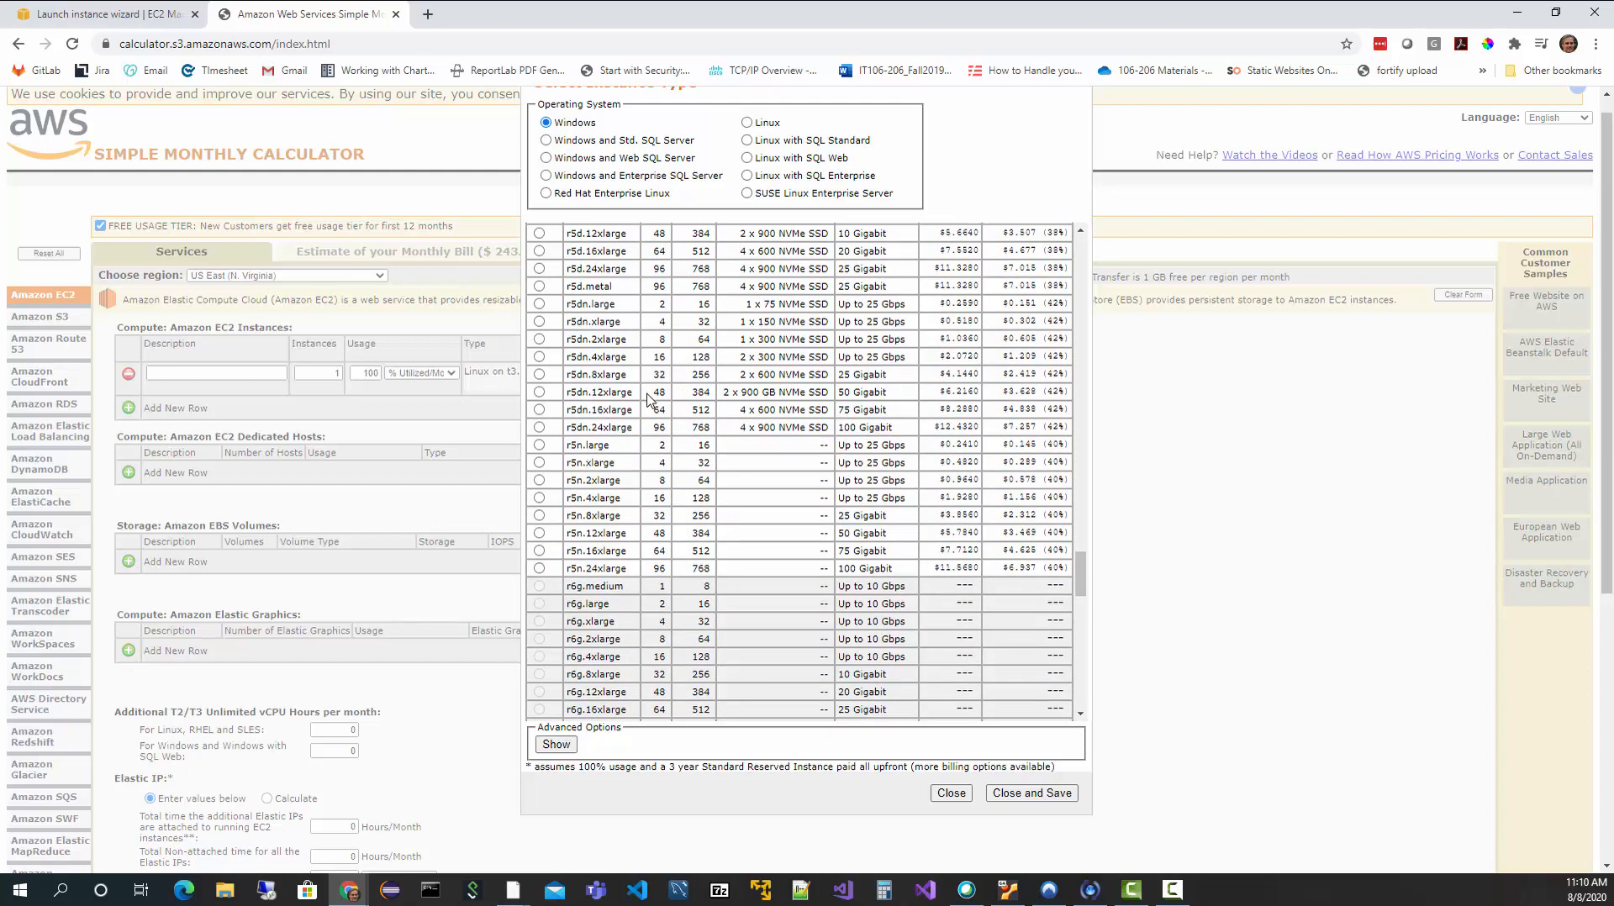
scroll(646, 401, "down", 5)
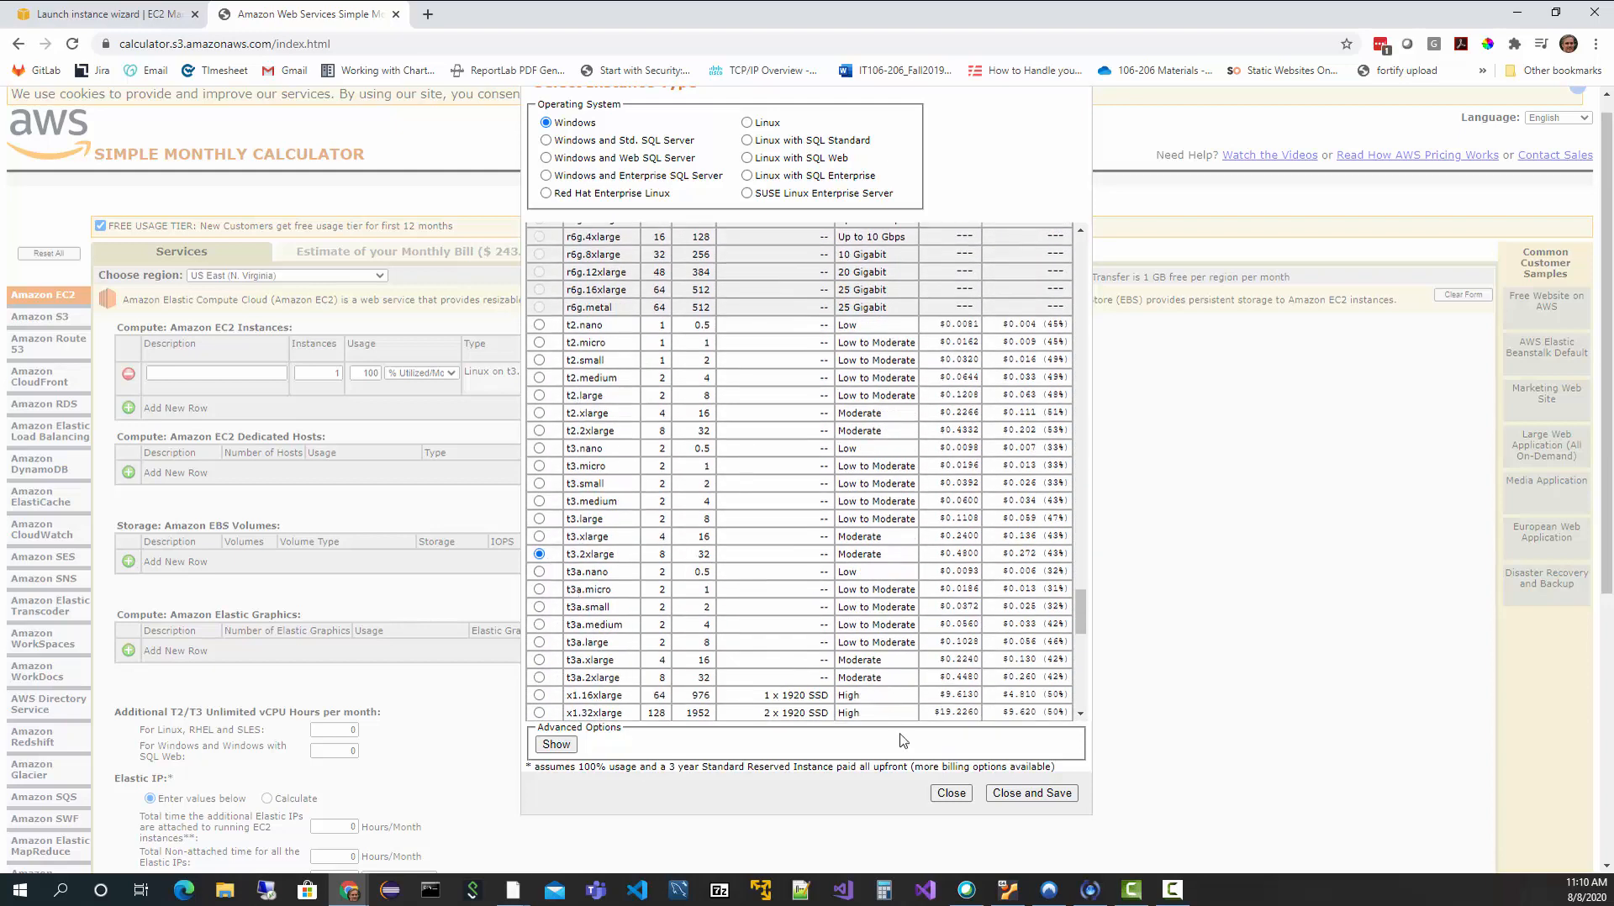
left_click(1019, 797)
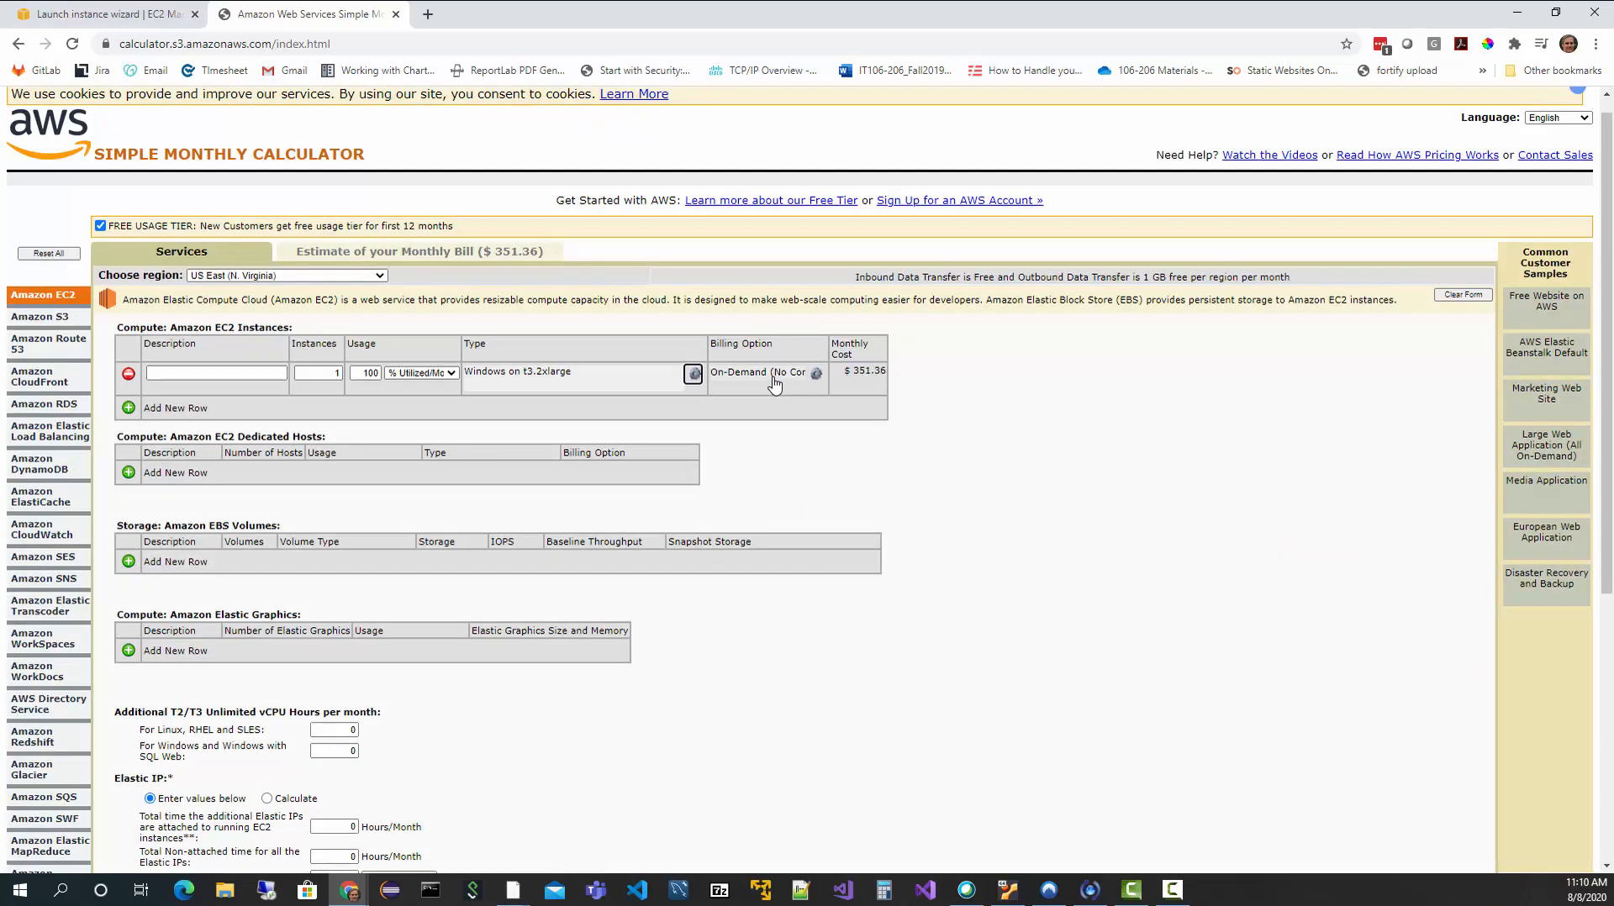
mouse_move(855, 374)
left_mouse_down()
mouse_move(891, 383)
mouse_move(861, 402)
left_mouse_up()
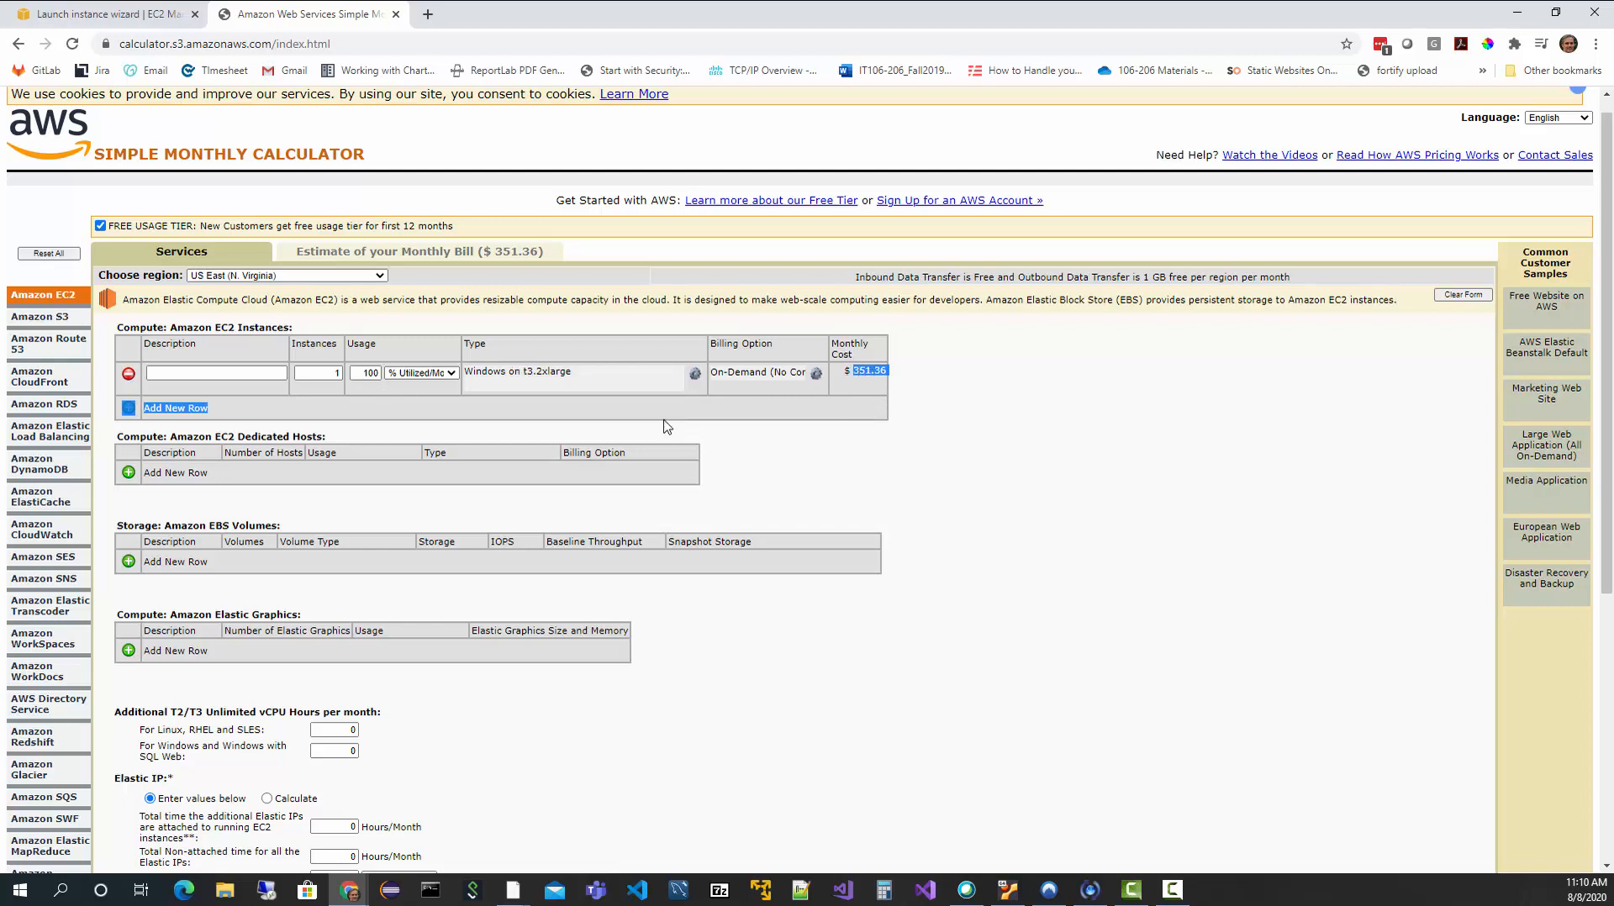
left_click(893, 473)
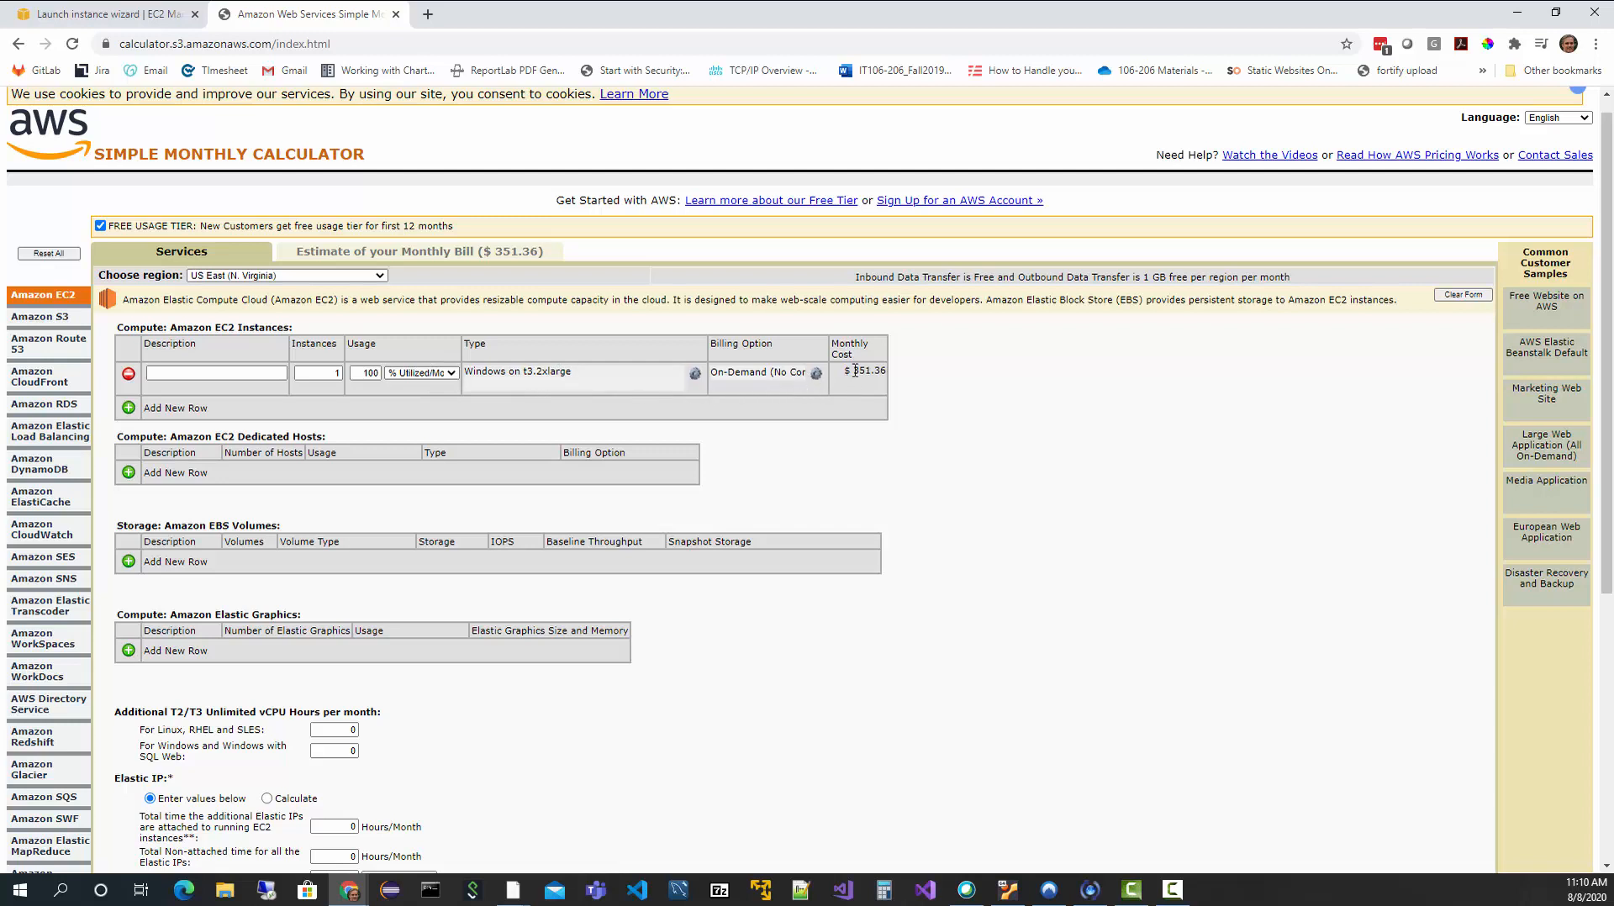
Step: Set the usage of the Windows t3.2xlarge row to 4 Hours/Day
left_click_drag(364, 372, 393, 382)
left_click(392, 375)
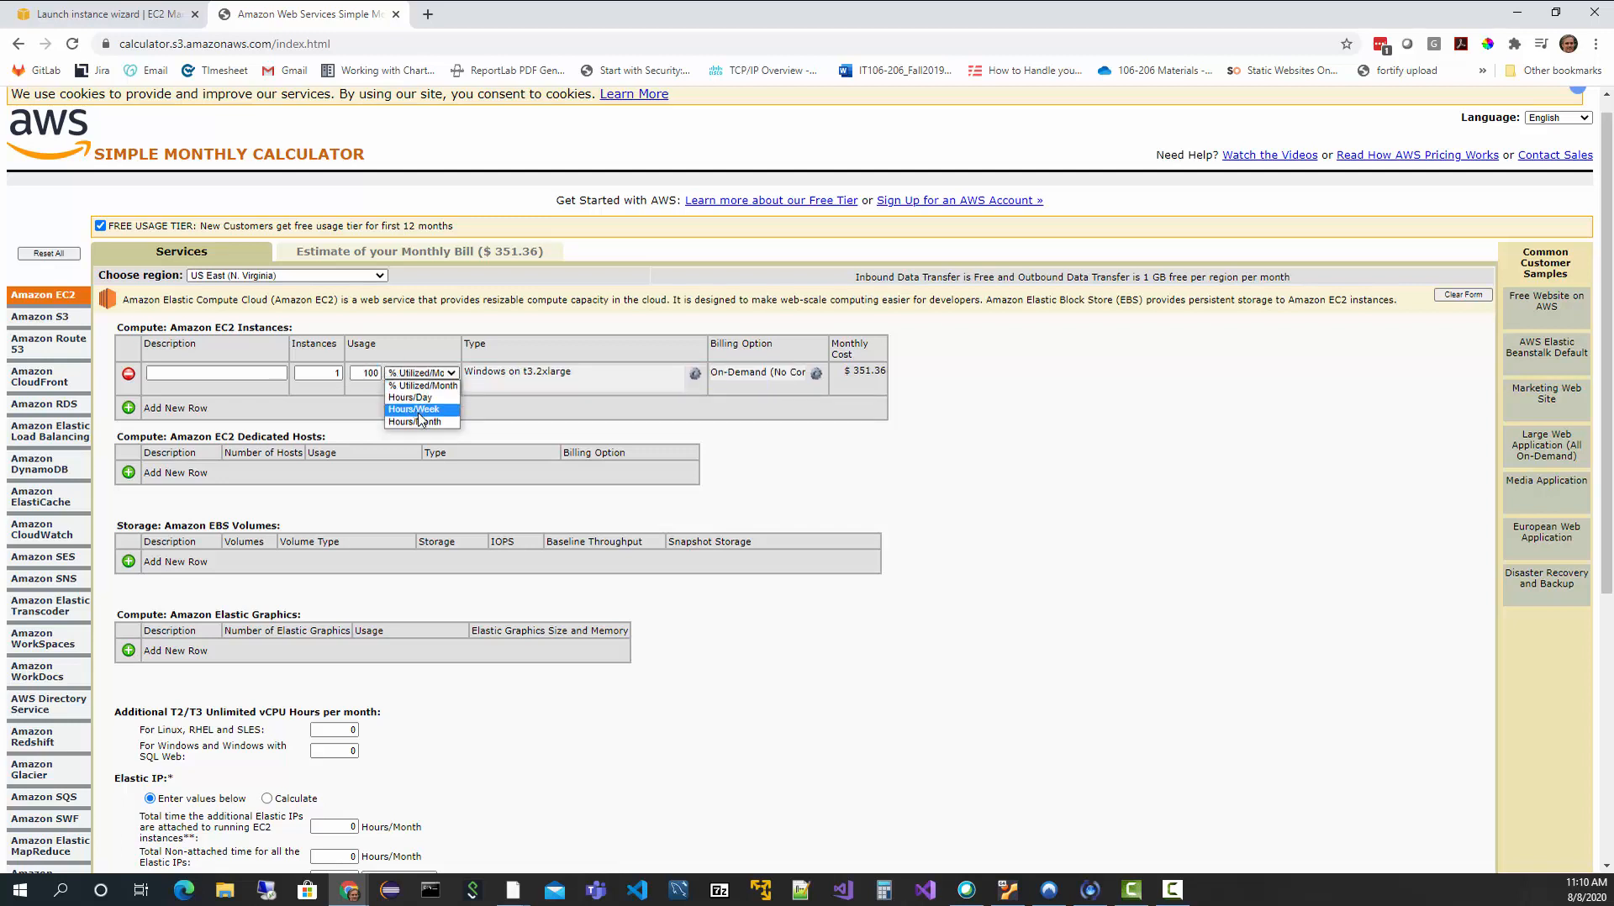
left_click(412, 399)
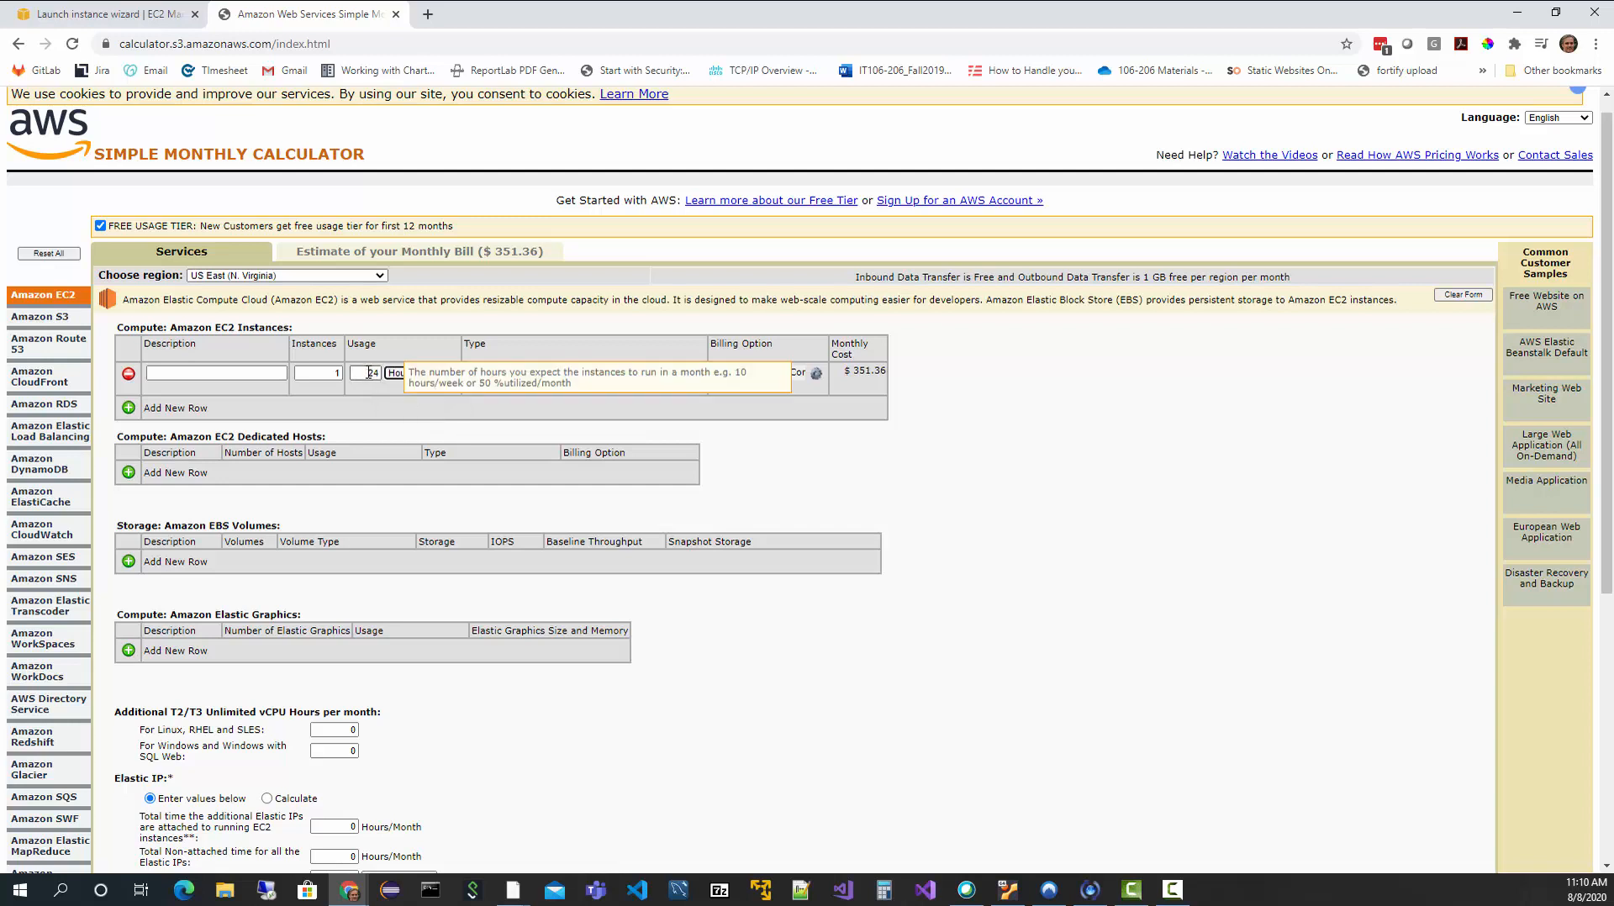
left_click_drag(365, 374, 386, 381)
left_click(950, 403)
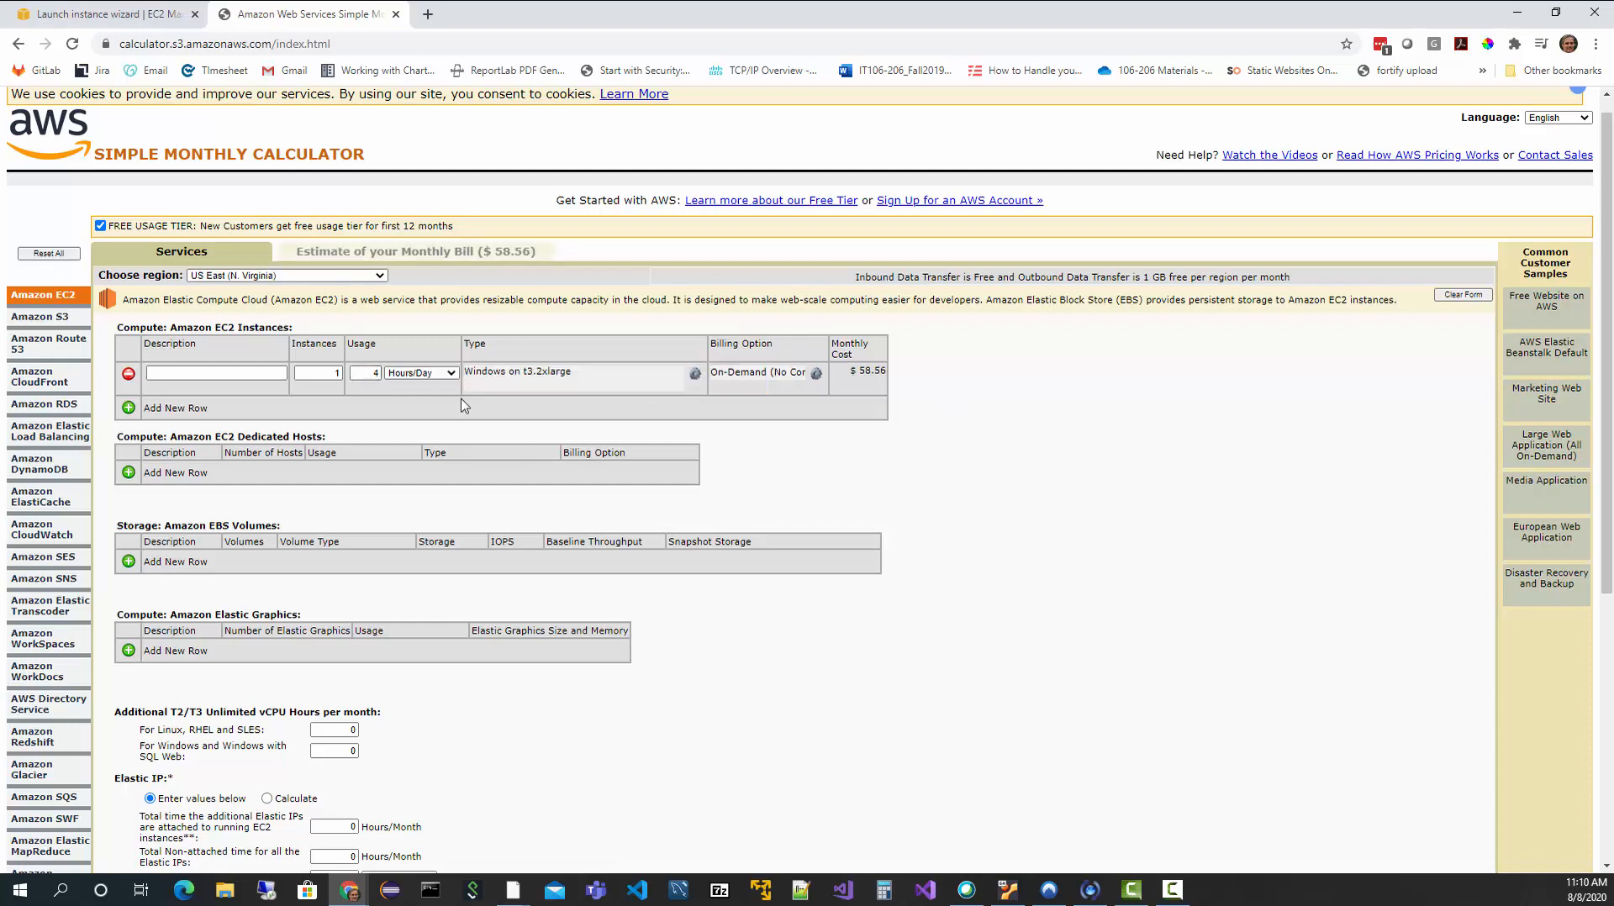
Step: Check the monthly cost of the Windows t3.2xlarge row at the reduced usage
mouse_move(864, 376)
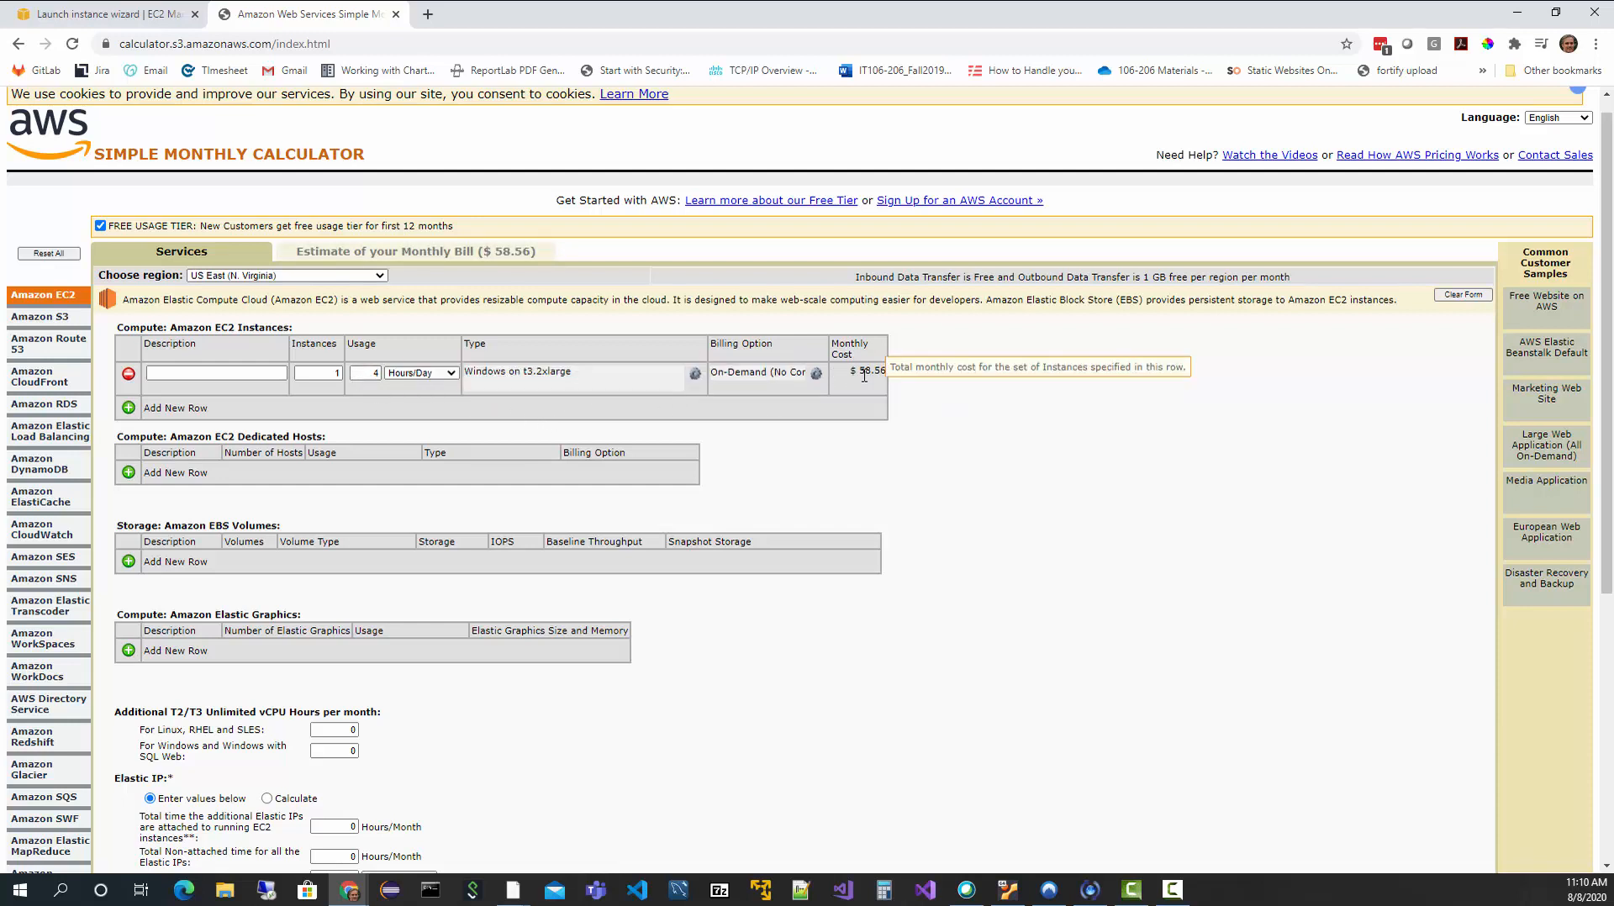
mouse_move(859, 376)
left_mouse_down()
mouse_move(898, 380)
mouse_move(886, 370)
left_mouse_up()
left_click(884, 457)
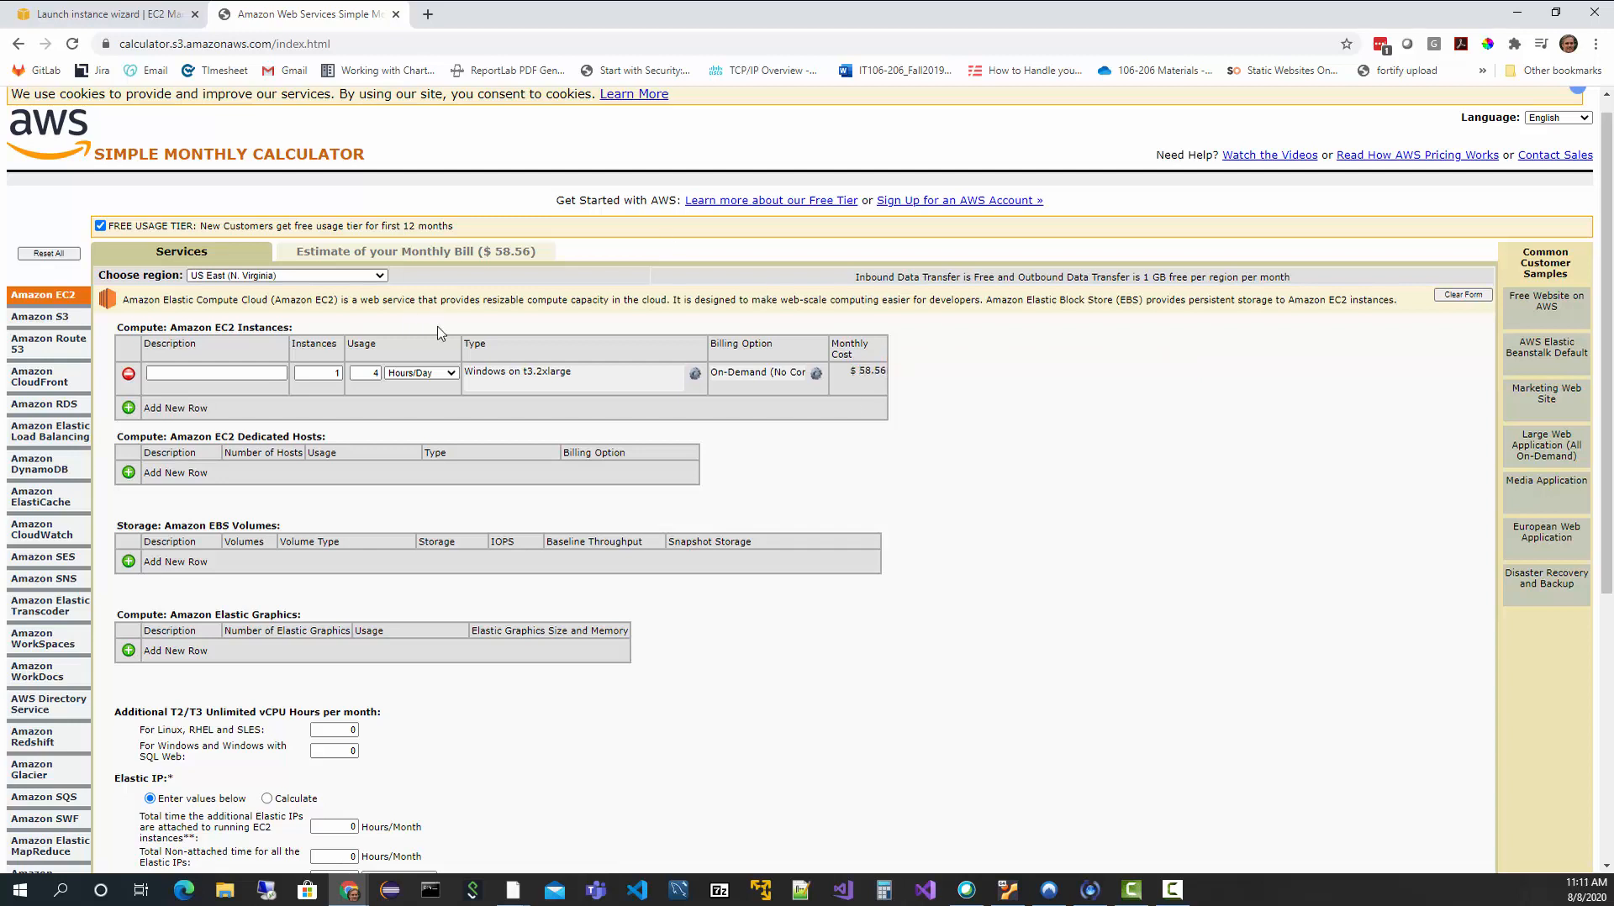
Step: Change the Windows instance row's type to t3.xlarge and save the selection
left_click(565, 378)
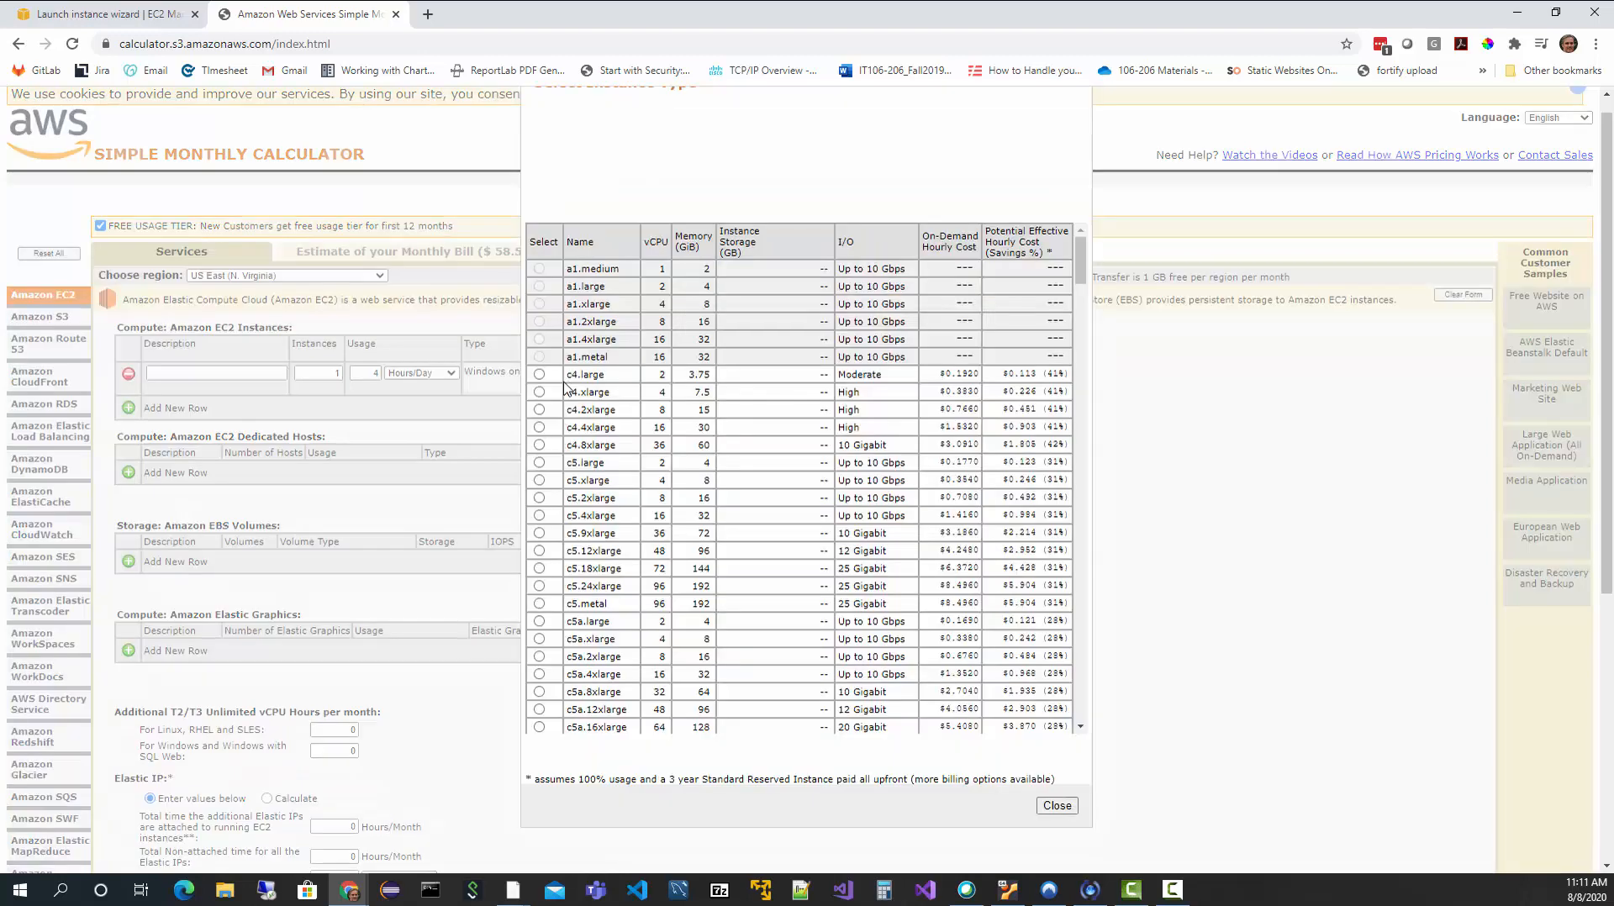
scroll(588, 438, "down", 12)
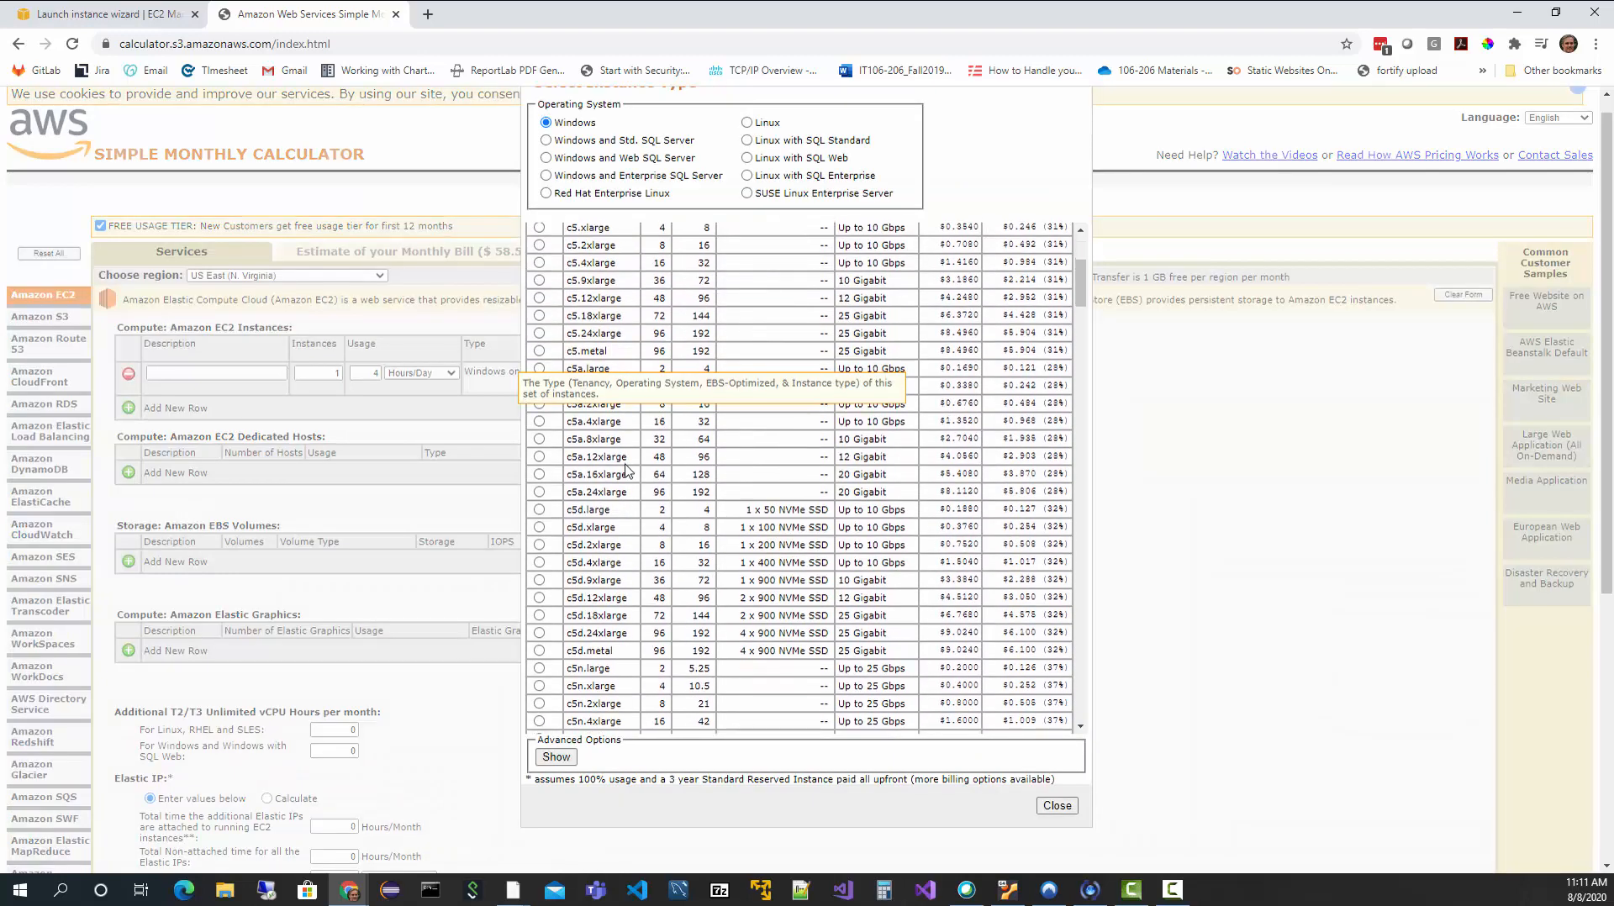
scroll(625, 471, "down", 15)
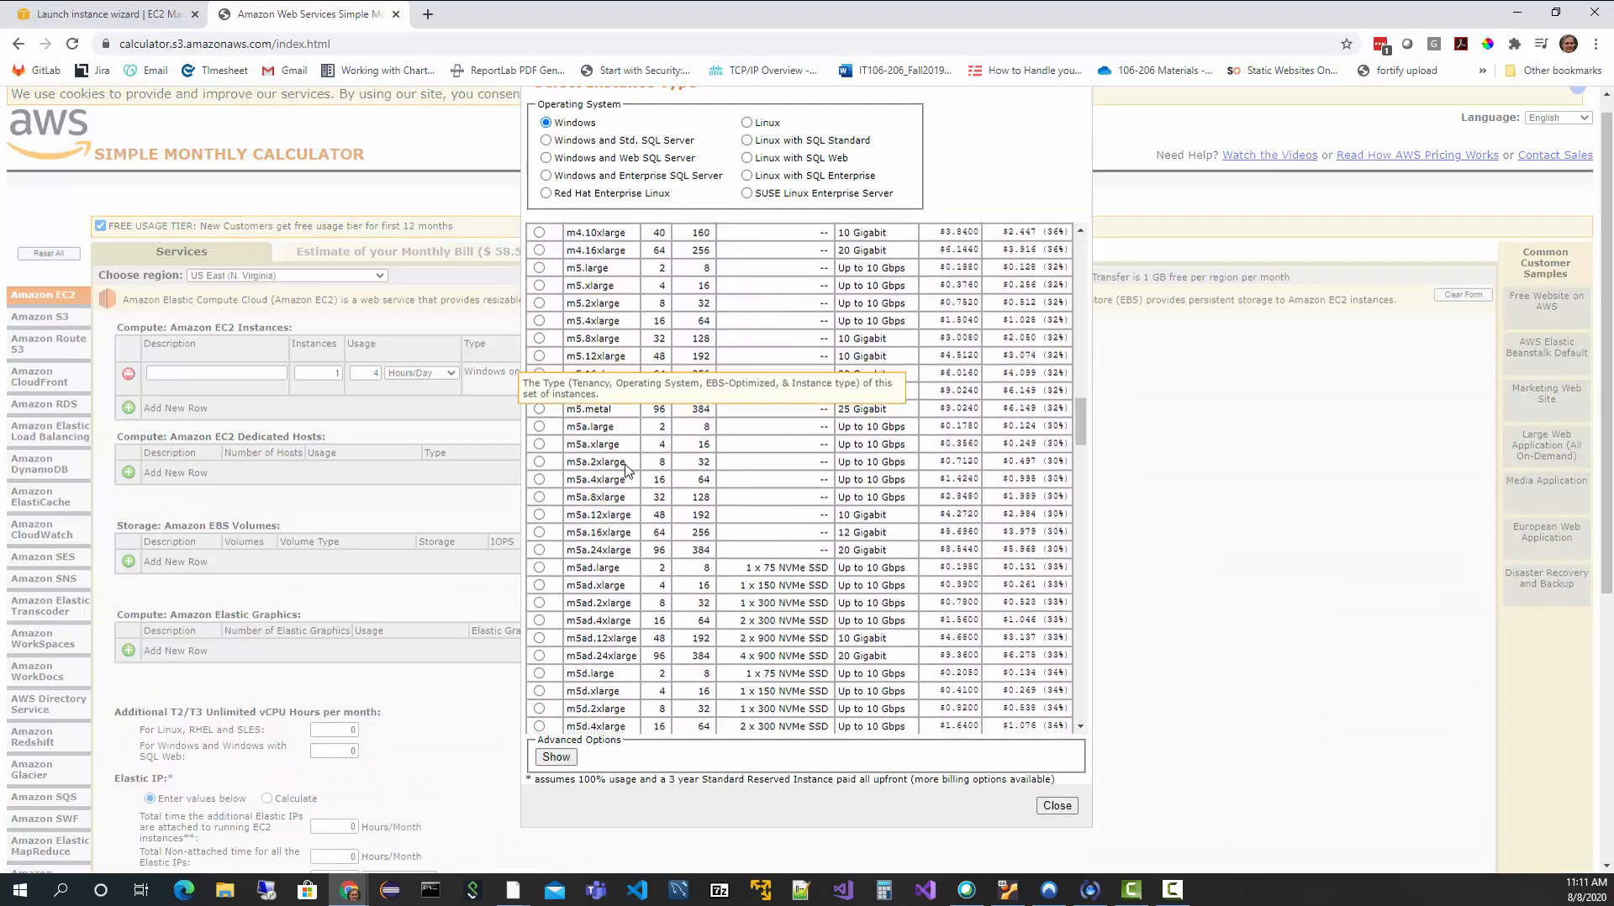
scroll(626, 470, "down", 15)
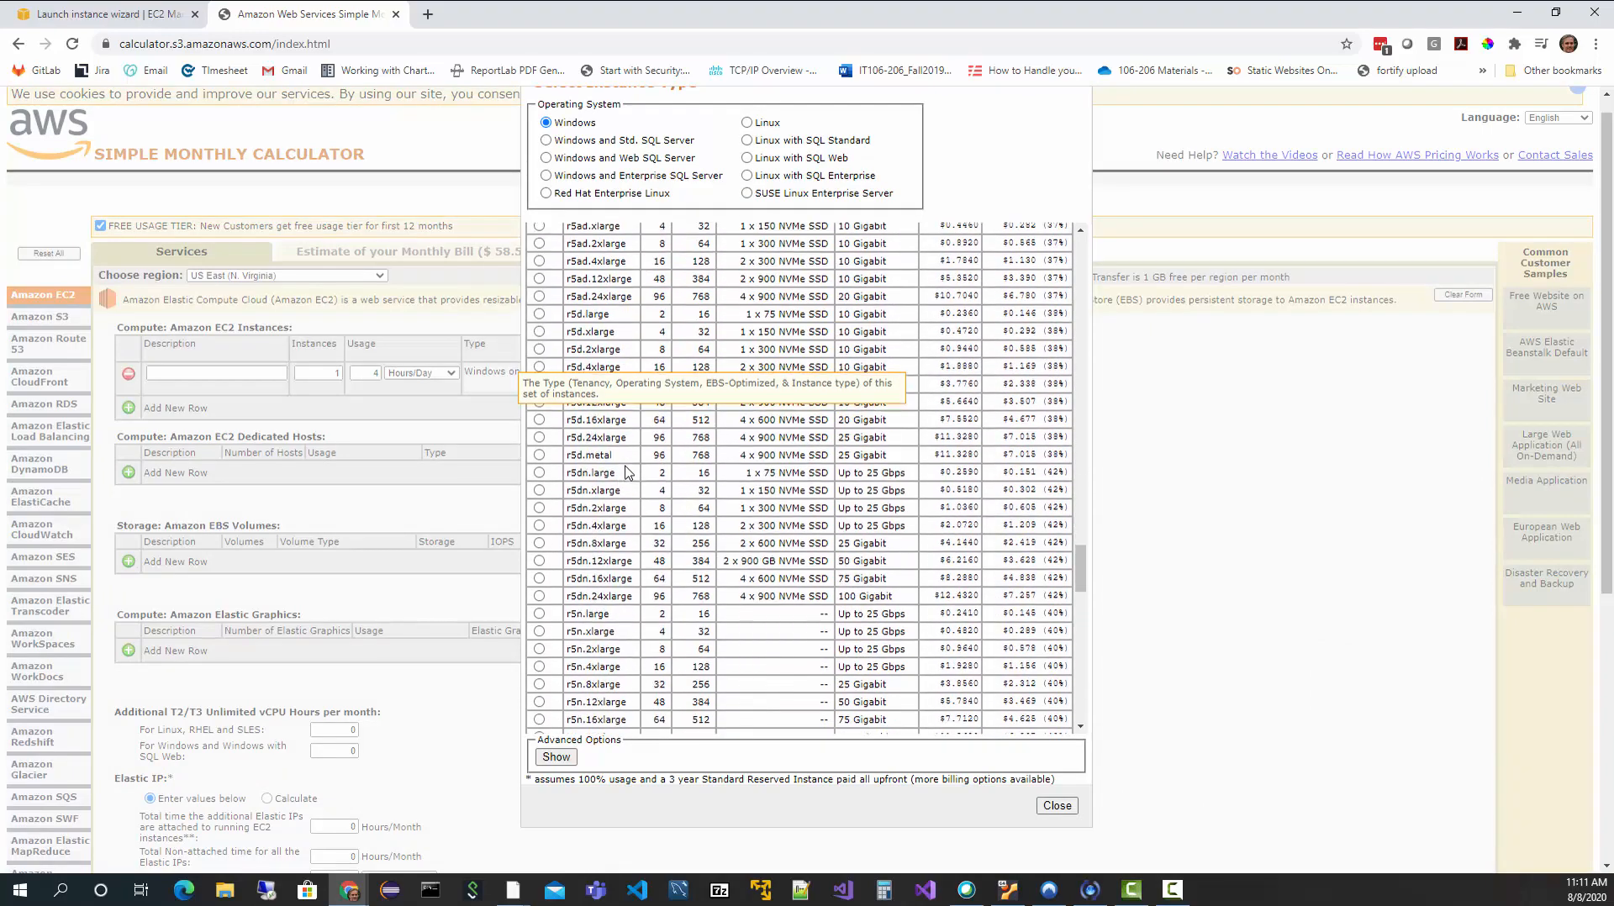
scroll(626, 473, "down", 1)
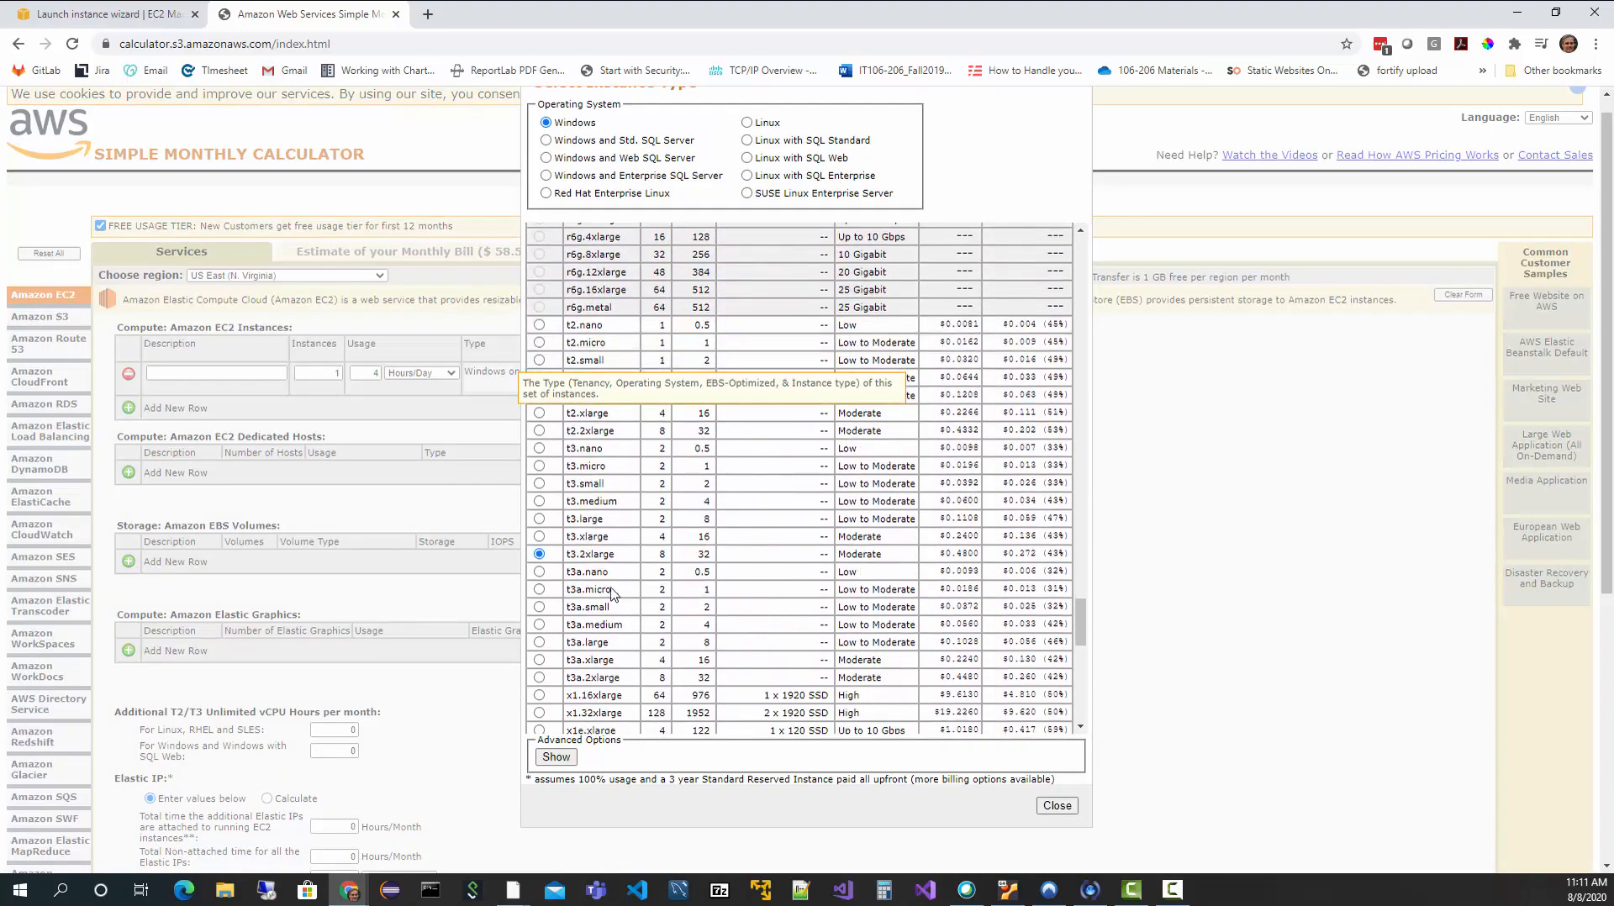
left_click(539, 537)
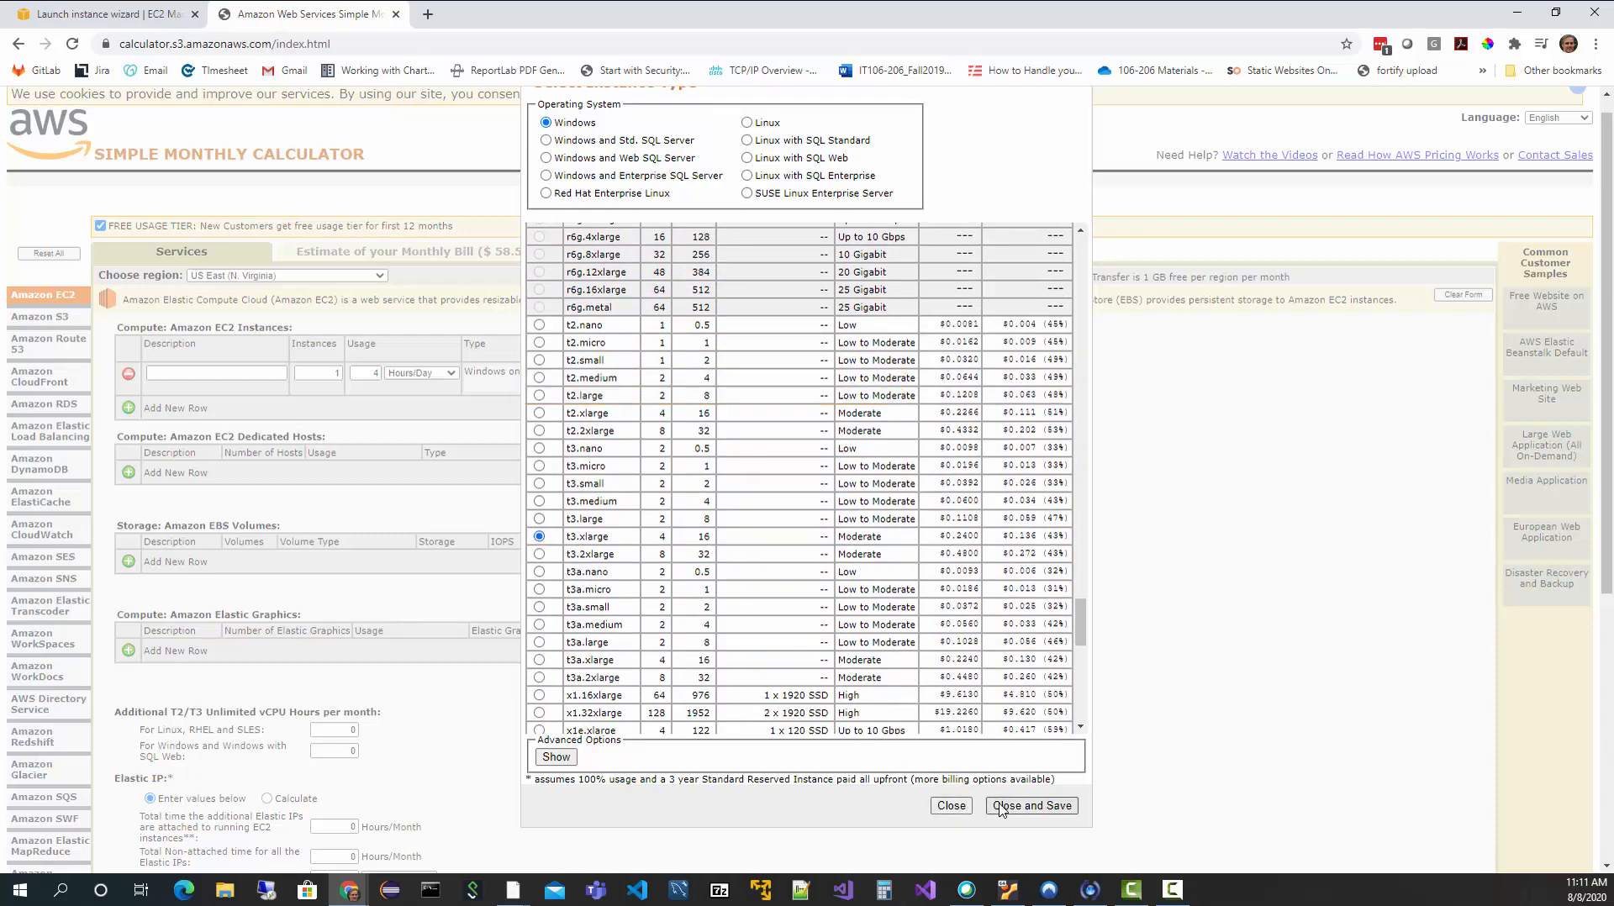
left_click(1031, 805)
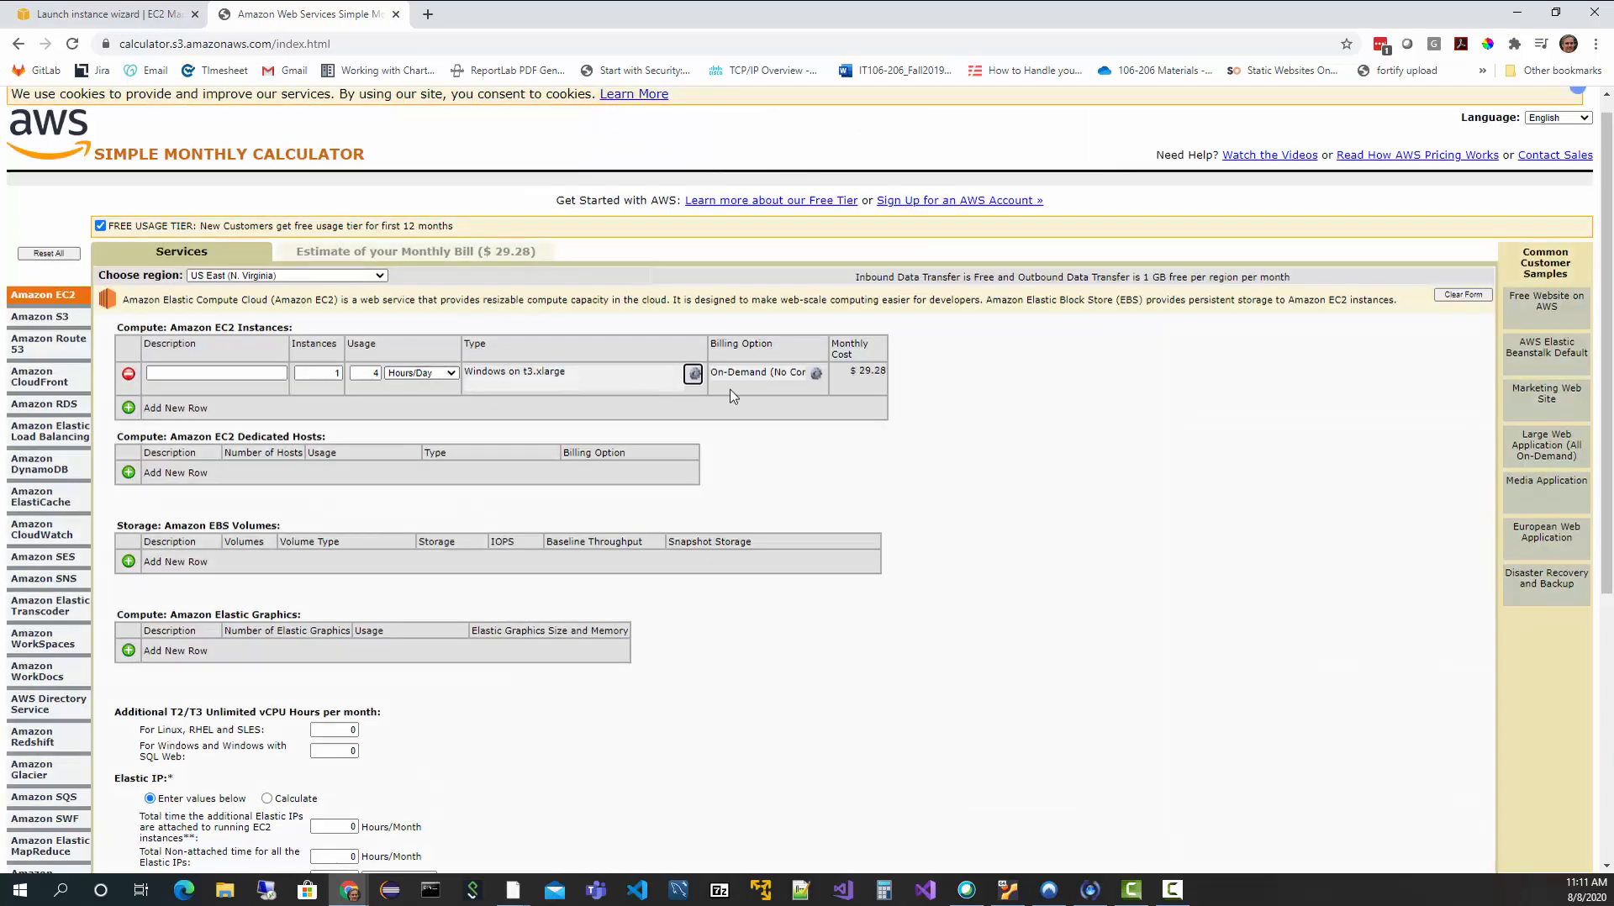
Step: Set the usage of the Windows t3.xlarge row to 40 Hours/Week and check its monthly cost
left_click(420, 377)
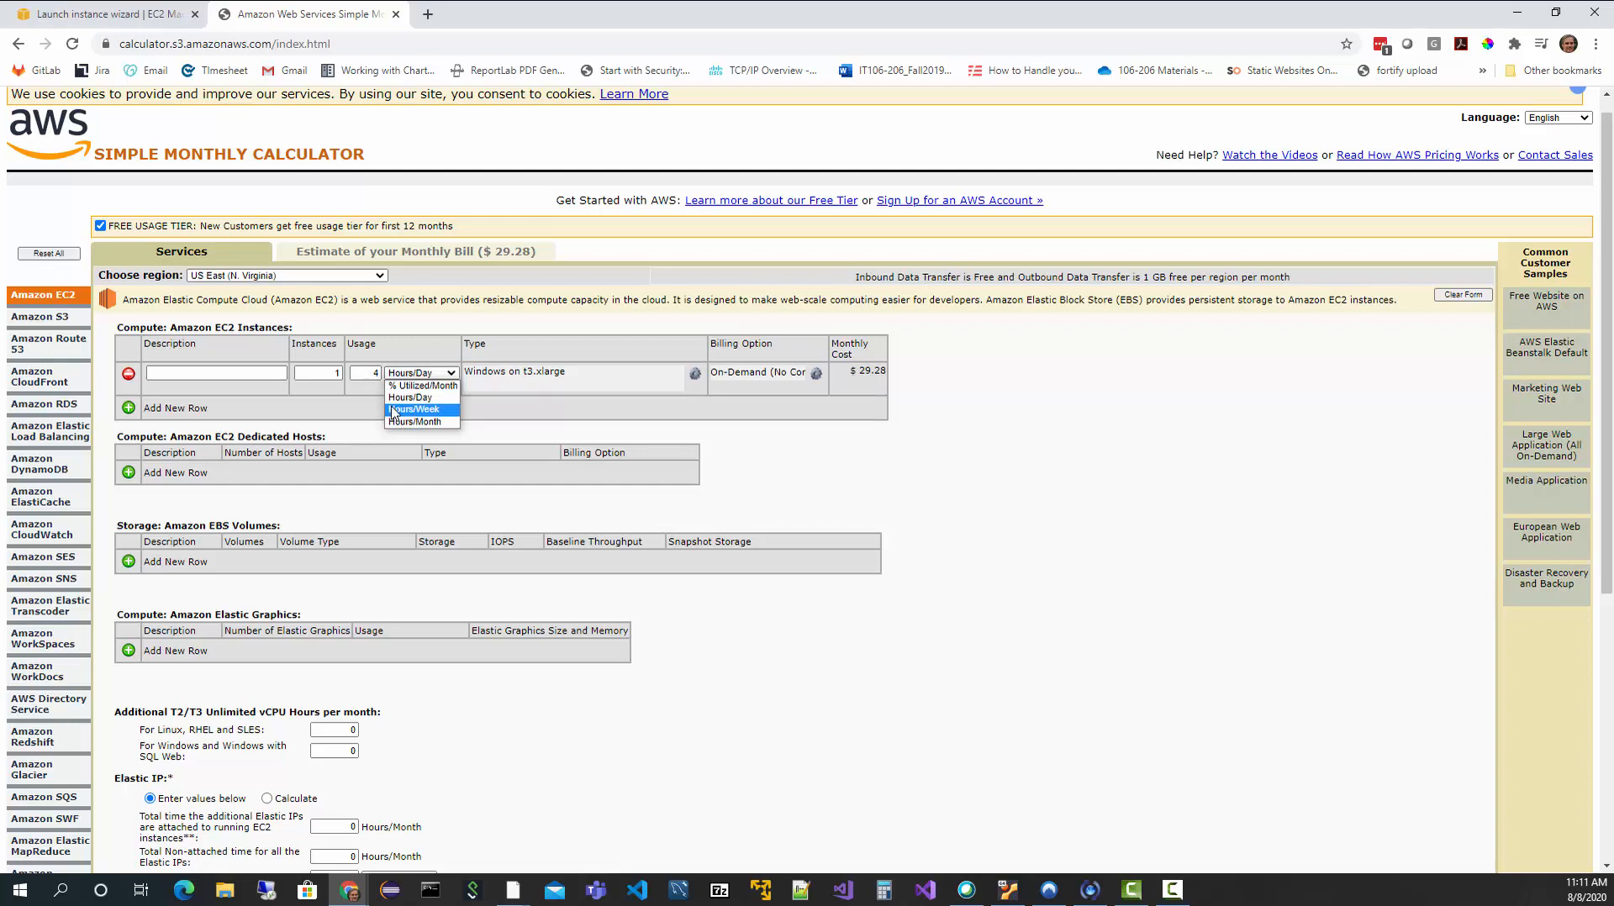
left_click(391, 410)
left_click(360, 372)
left_click_drag(360, 372, 382, 376)
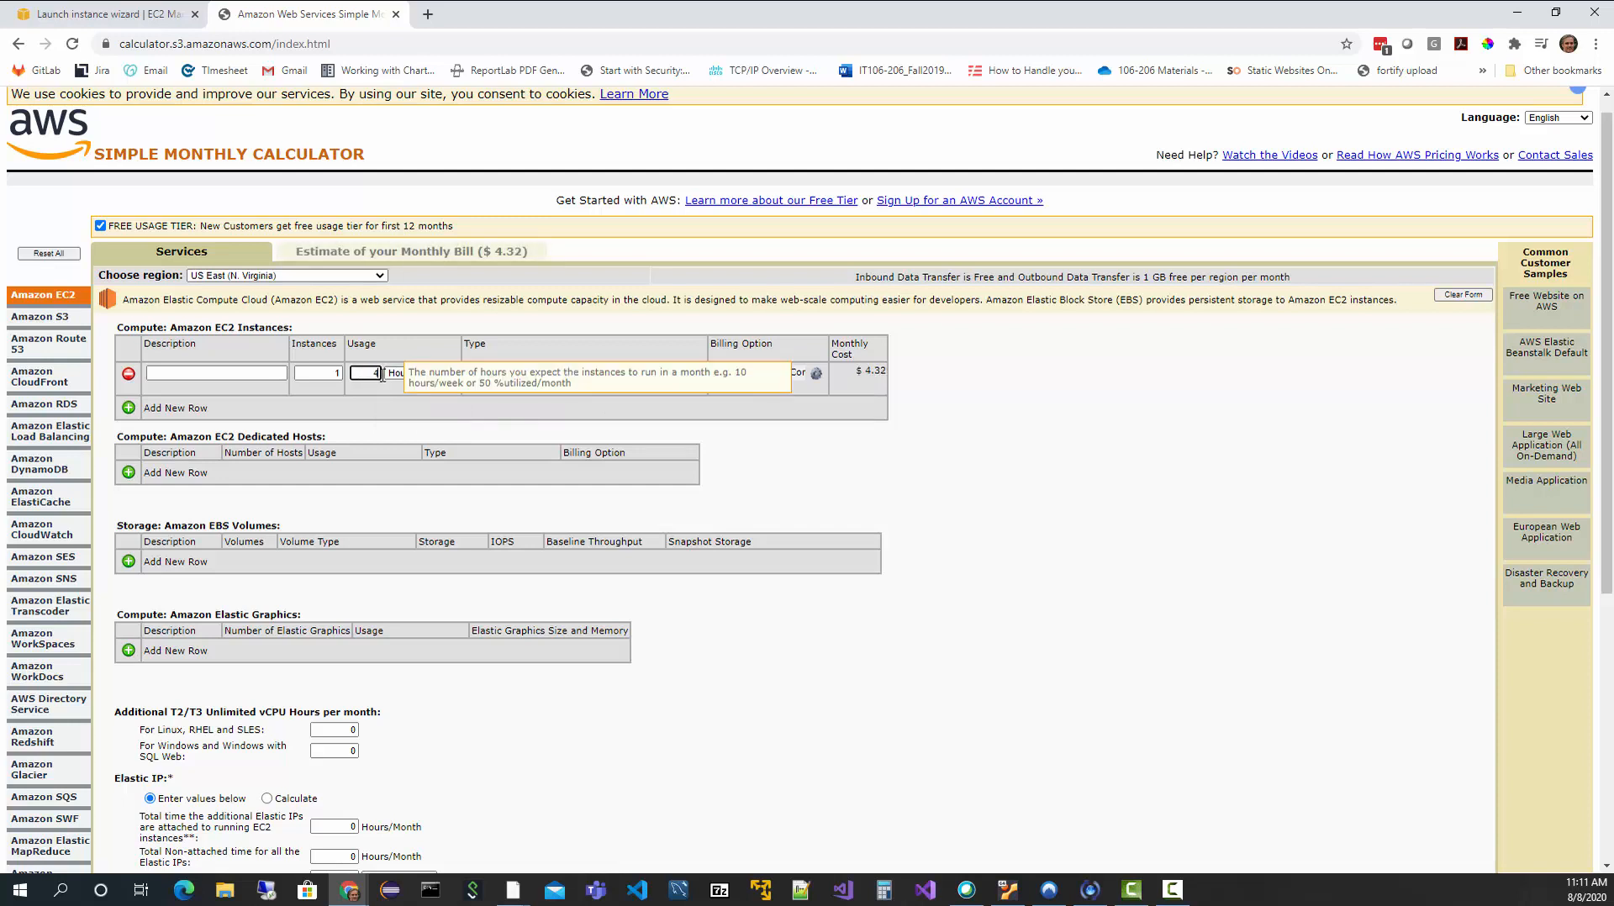
left_click(927, 485)
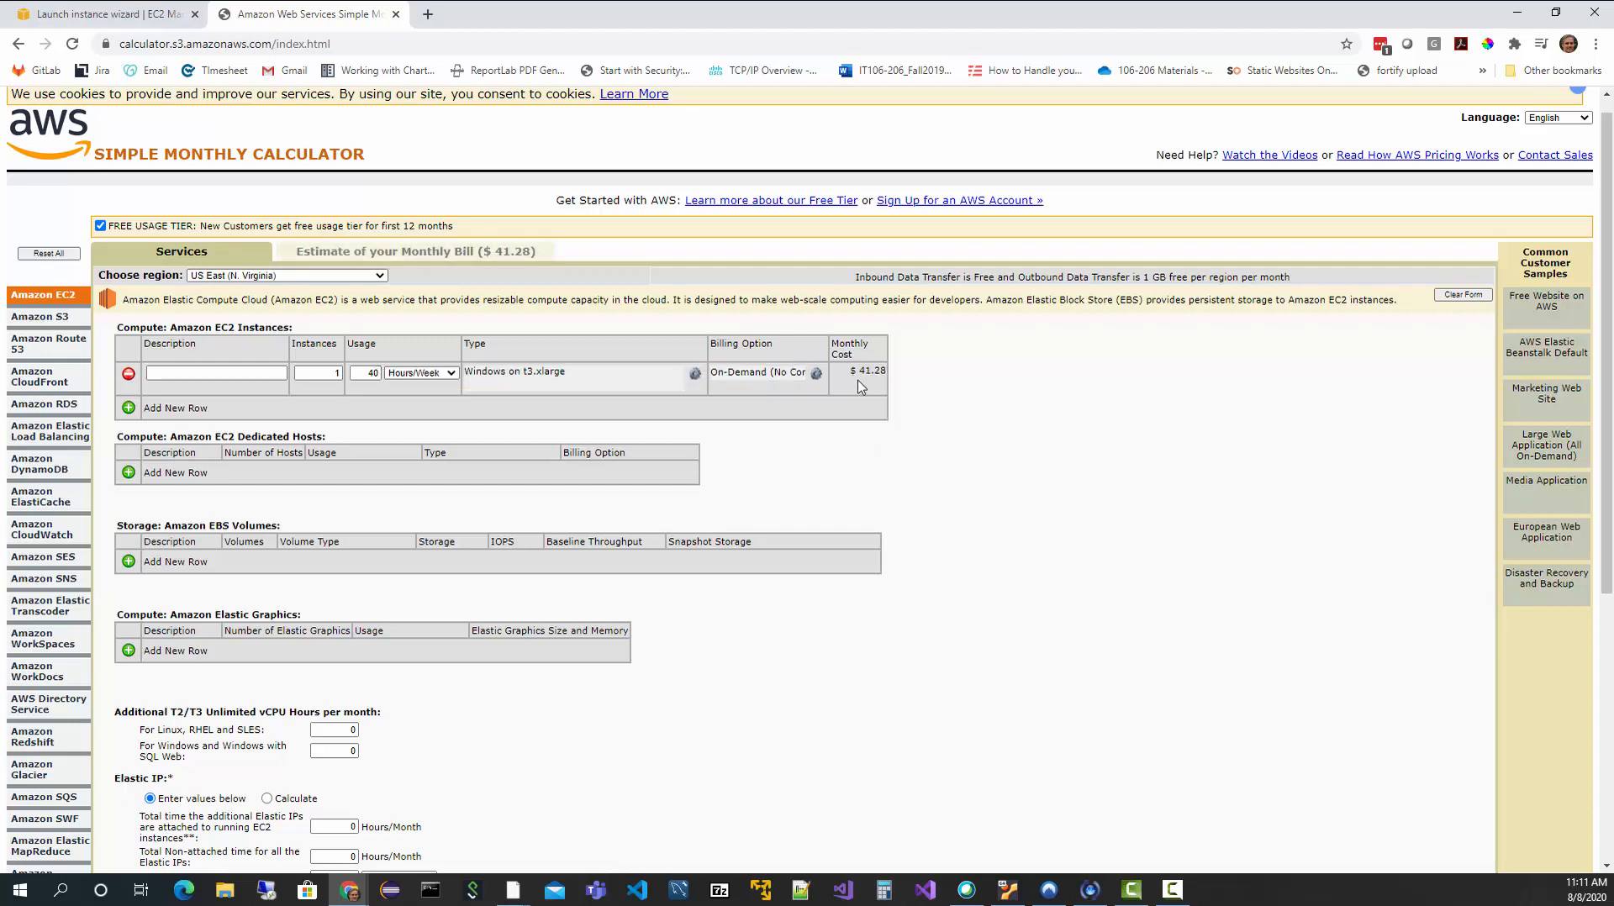
left_click_drag(859, 372, 360, 405)
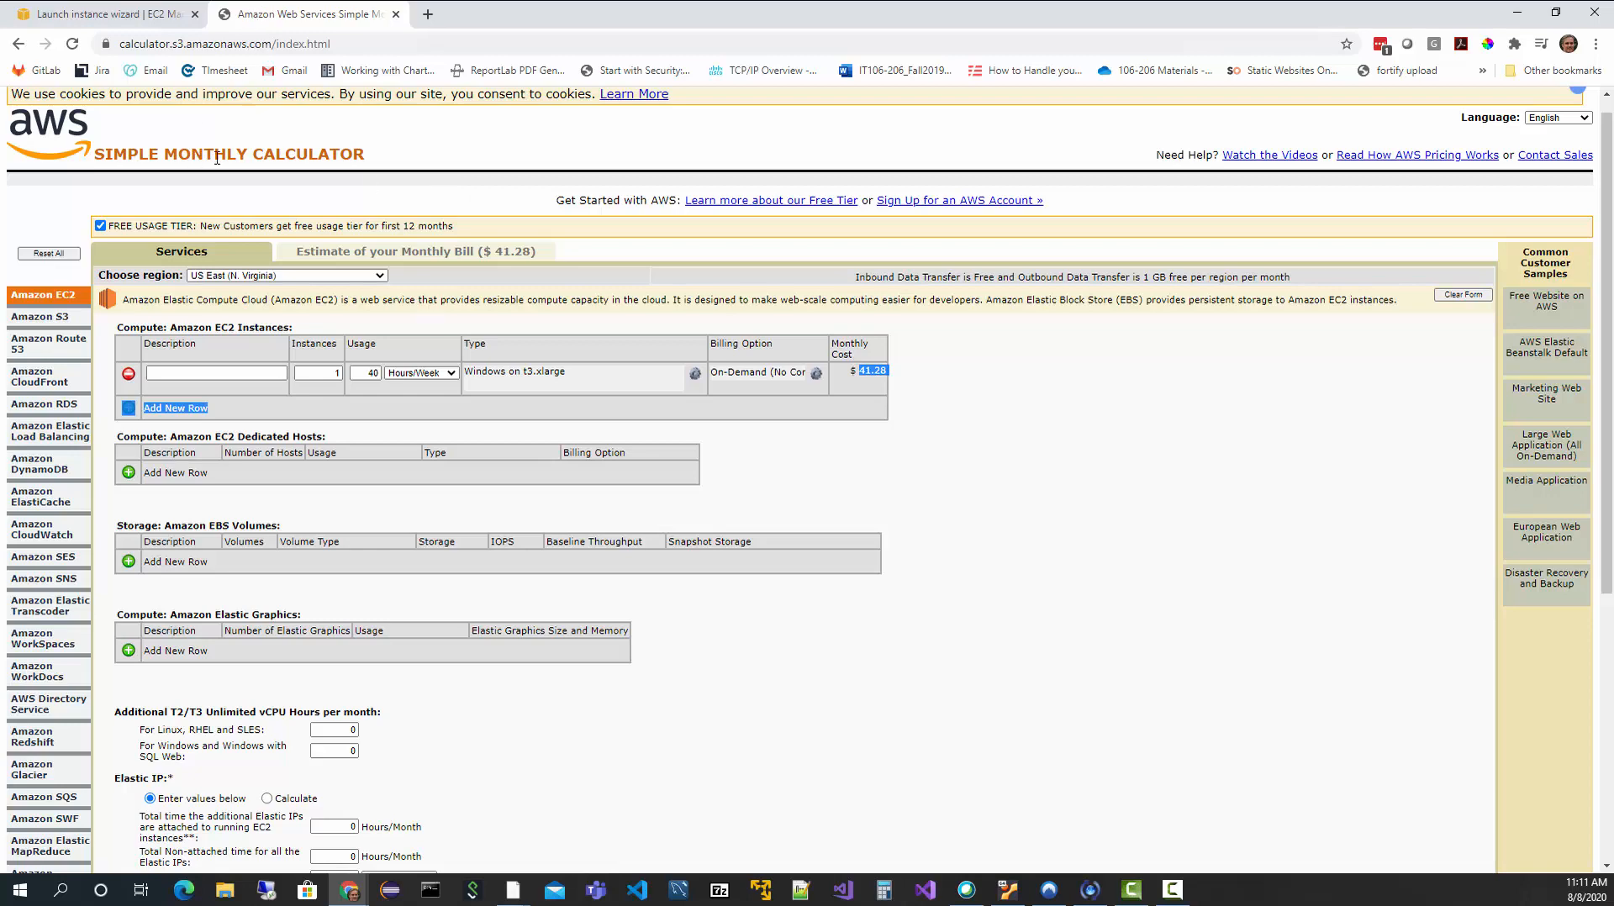
Step: Search Google for "visual studio 2019 requirements" in a new browser tab
left_click(70, 22)
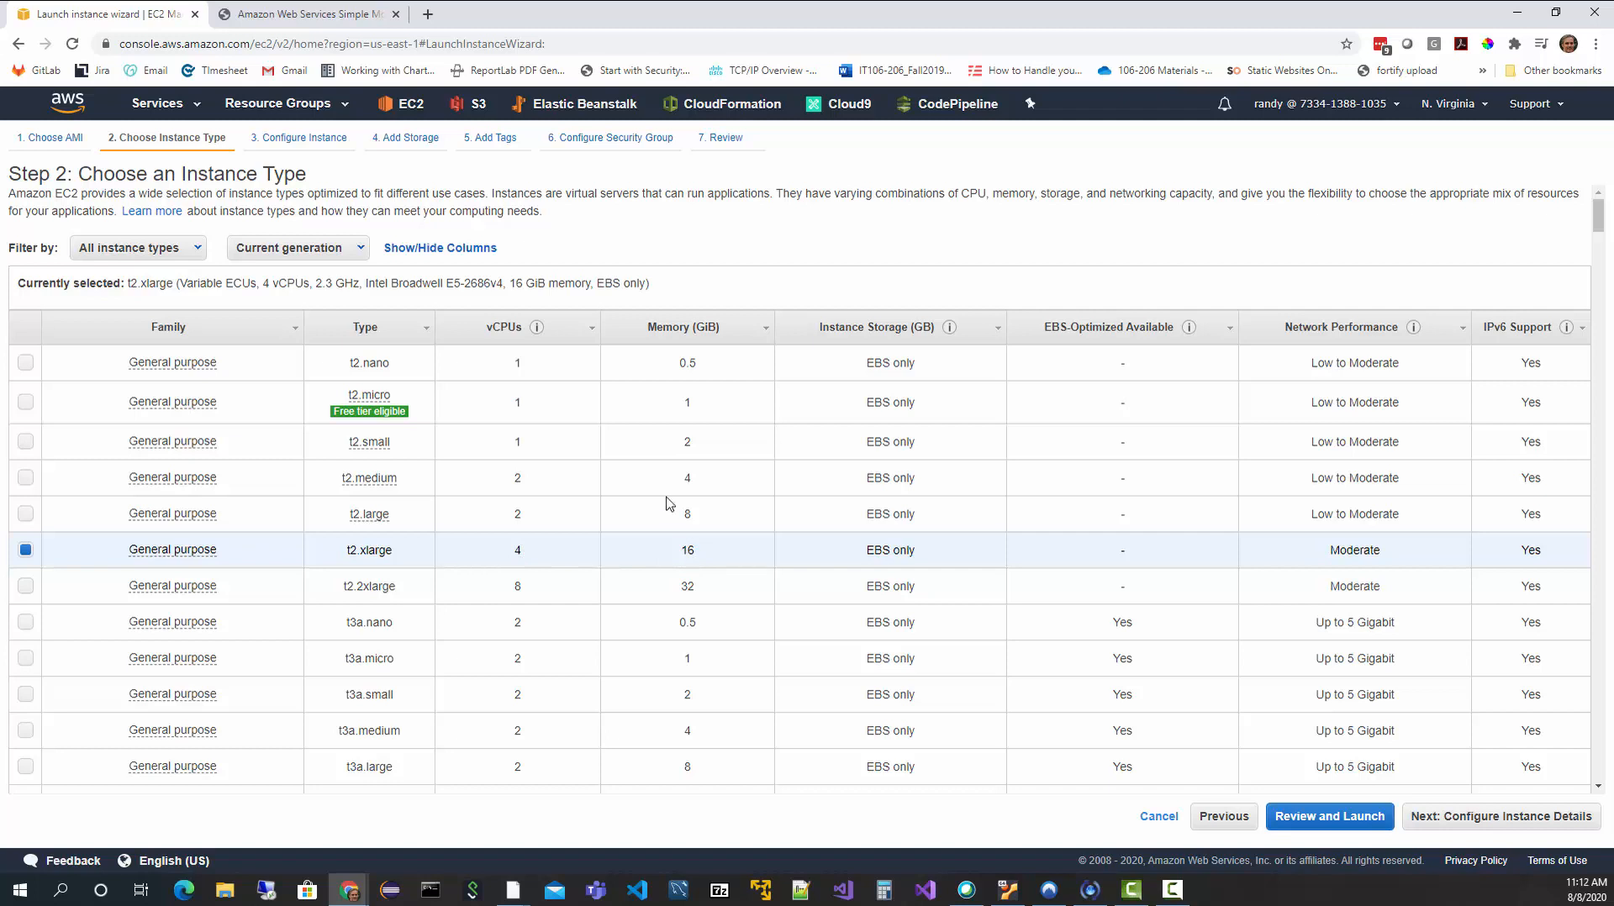
left_click(427, 14)
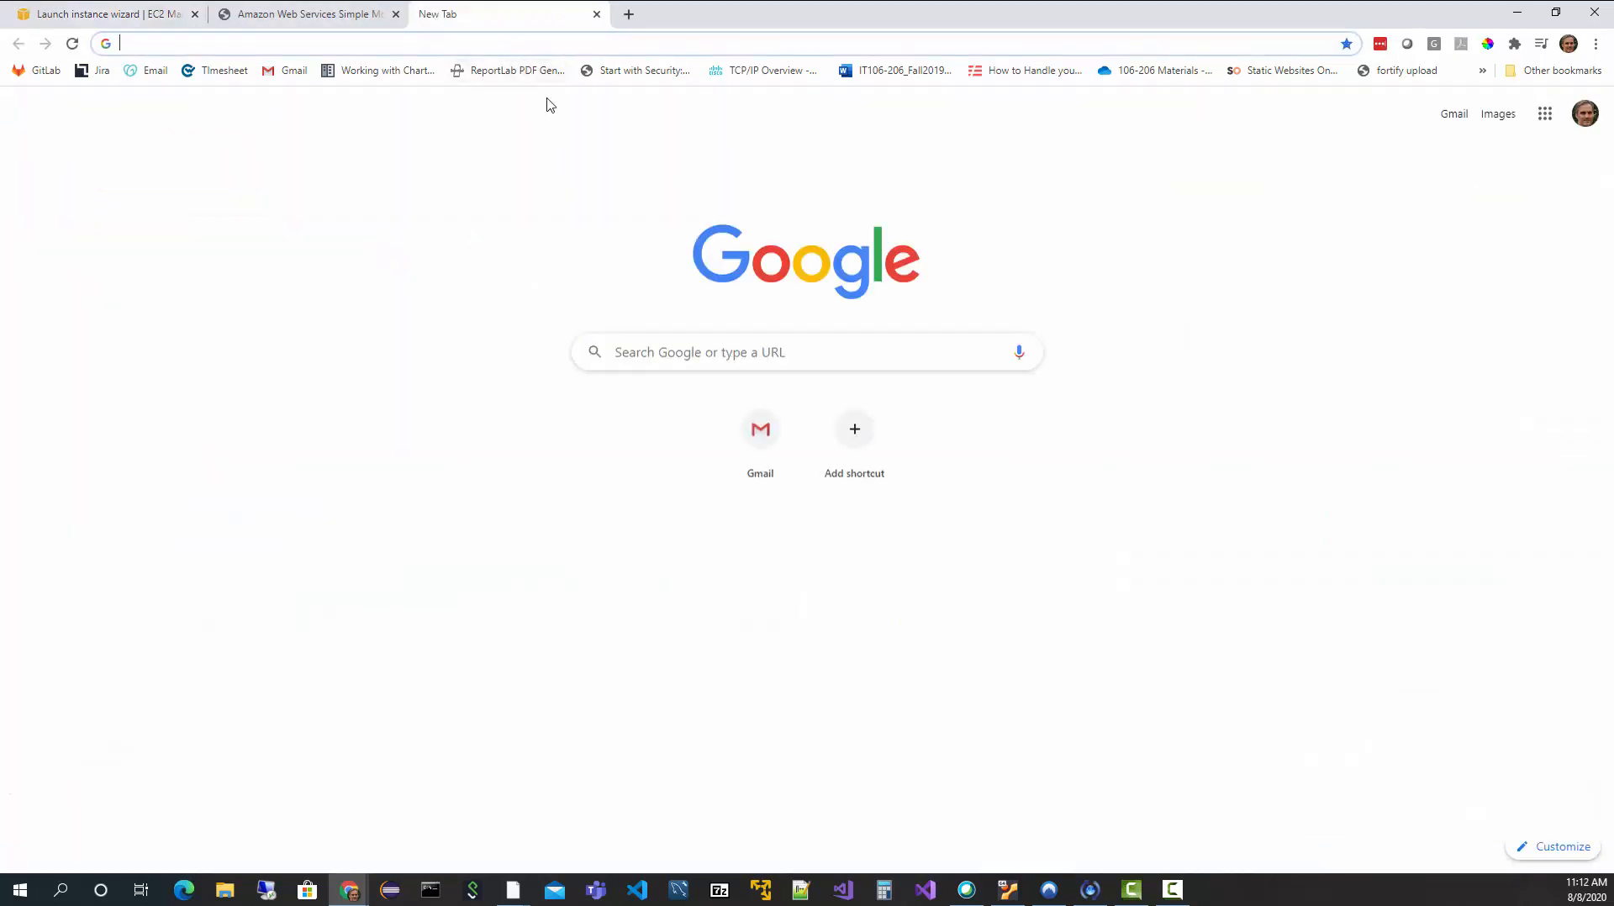
left_click(669, 353)
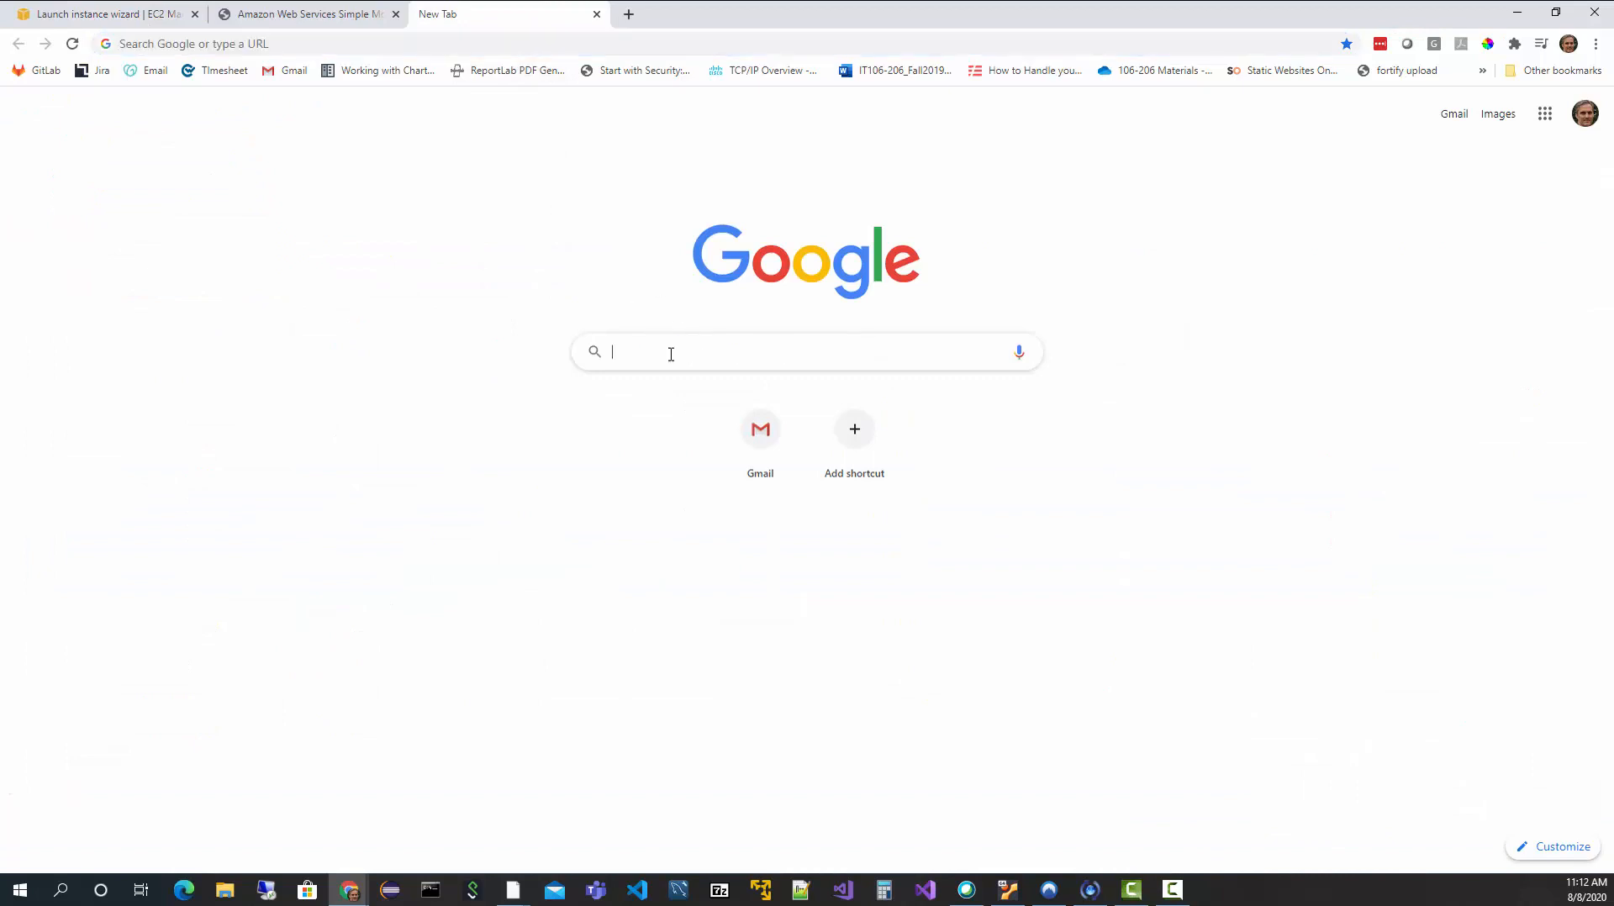
type("visua")
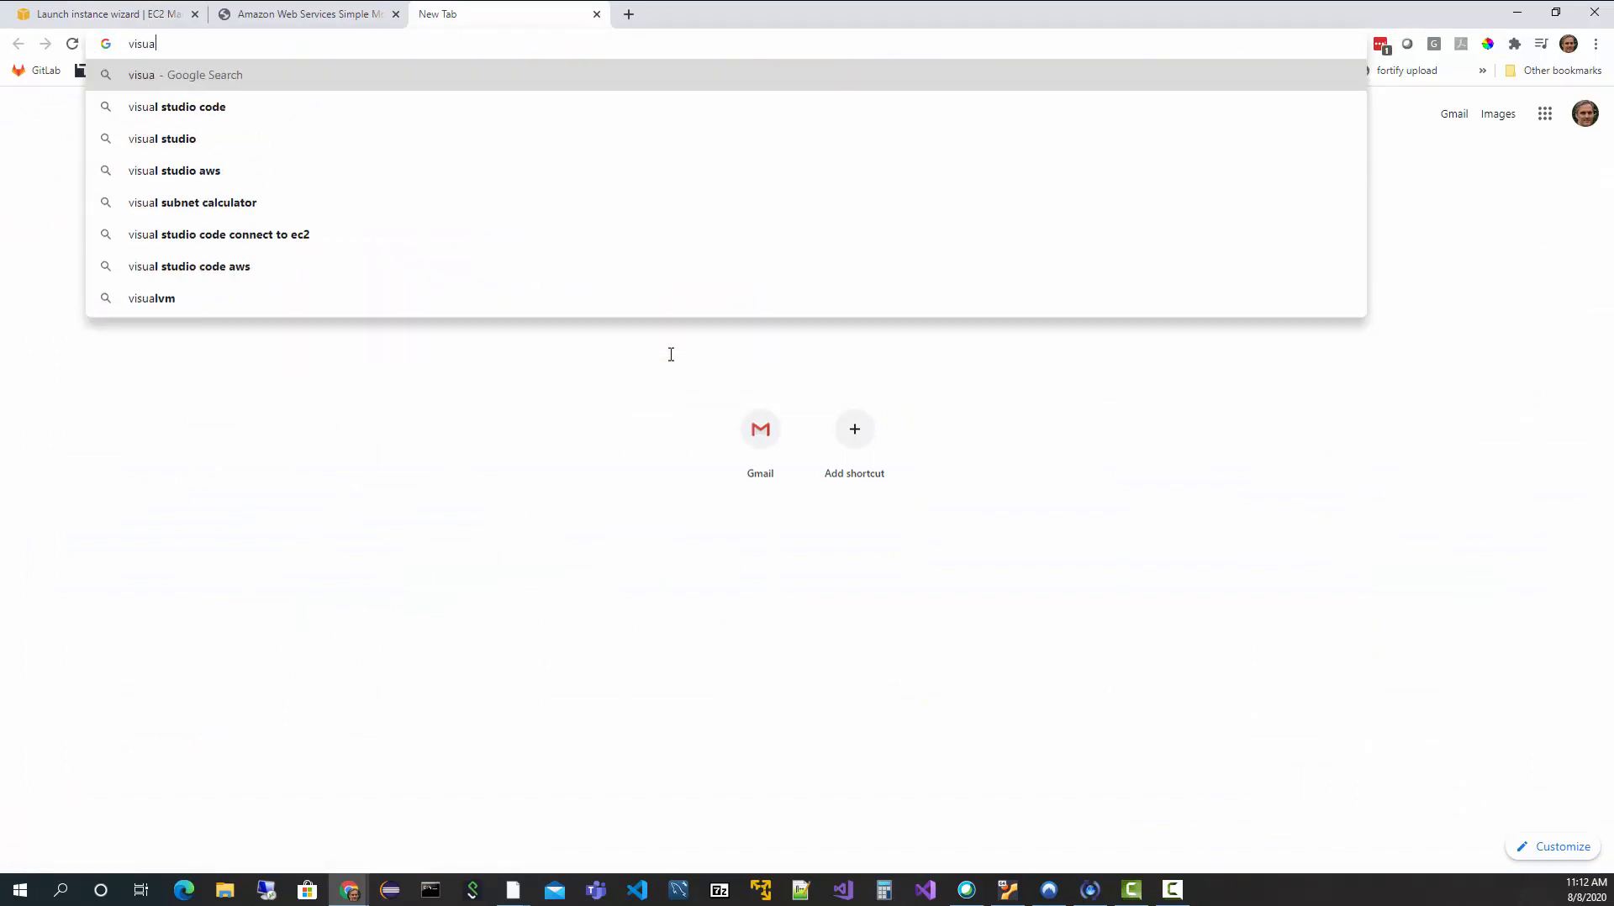
type("l studio 201")
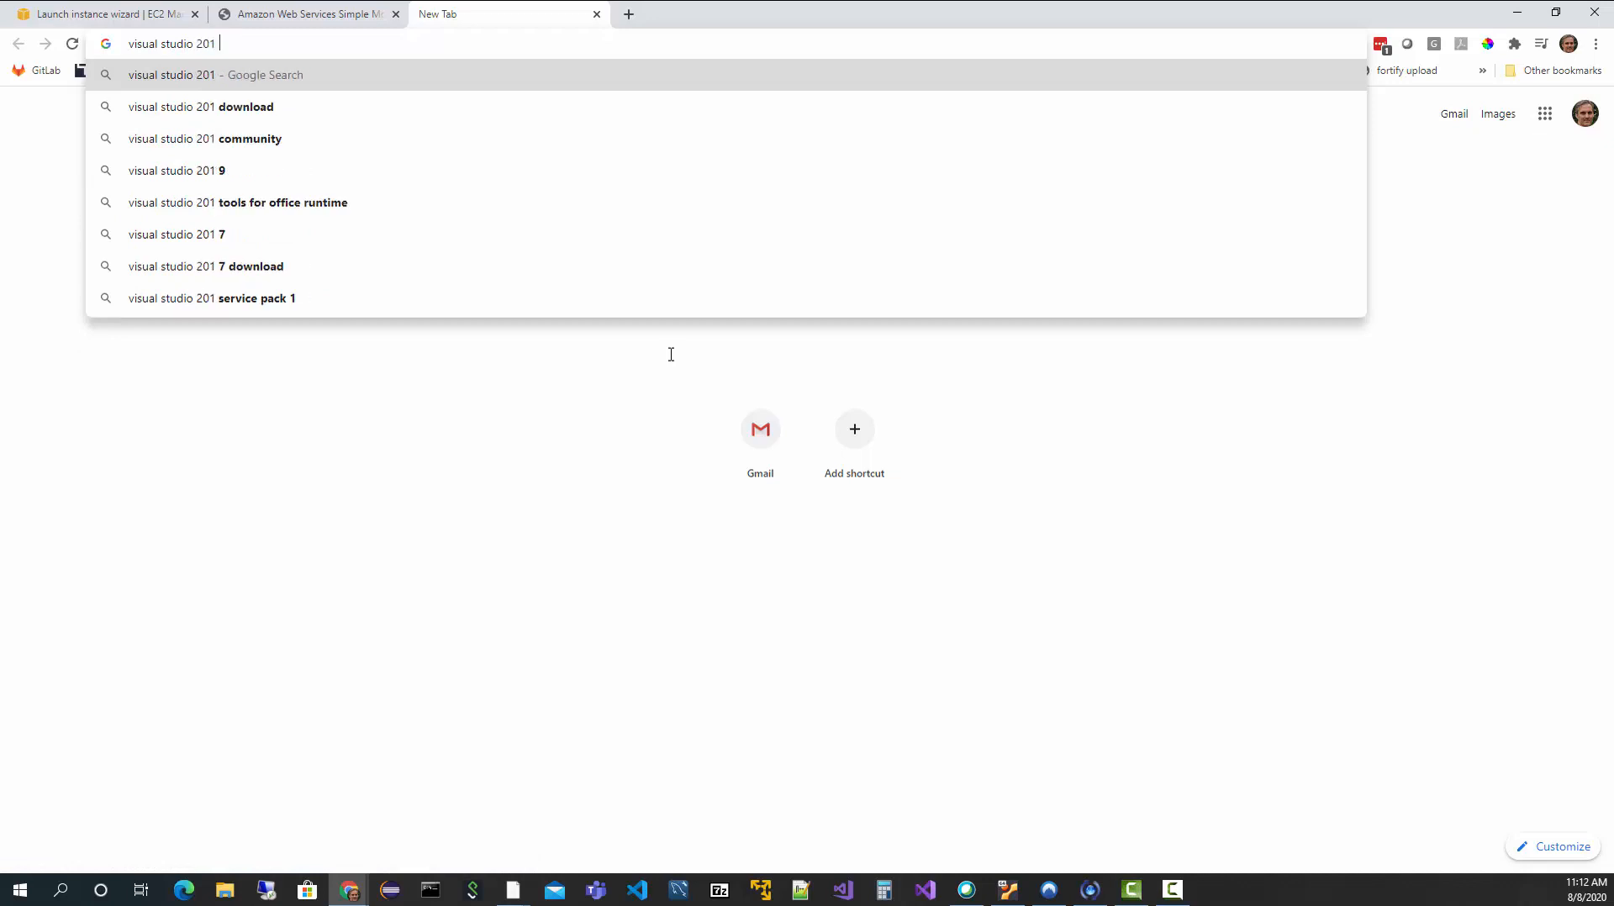
type(" 0")
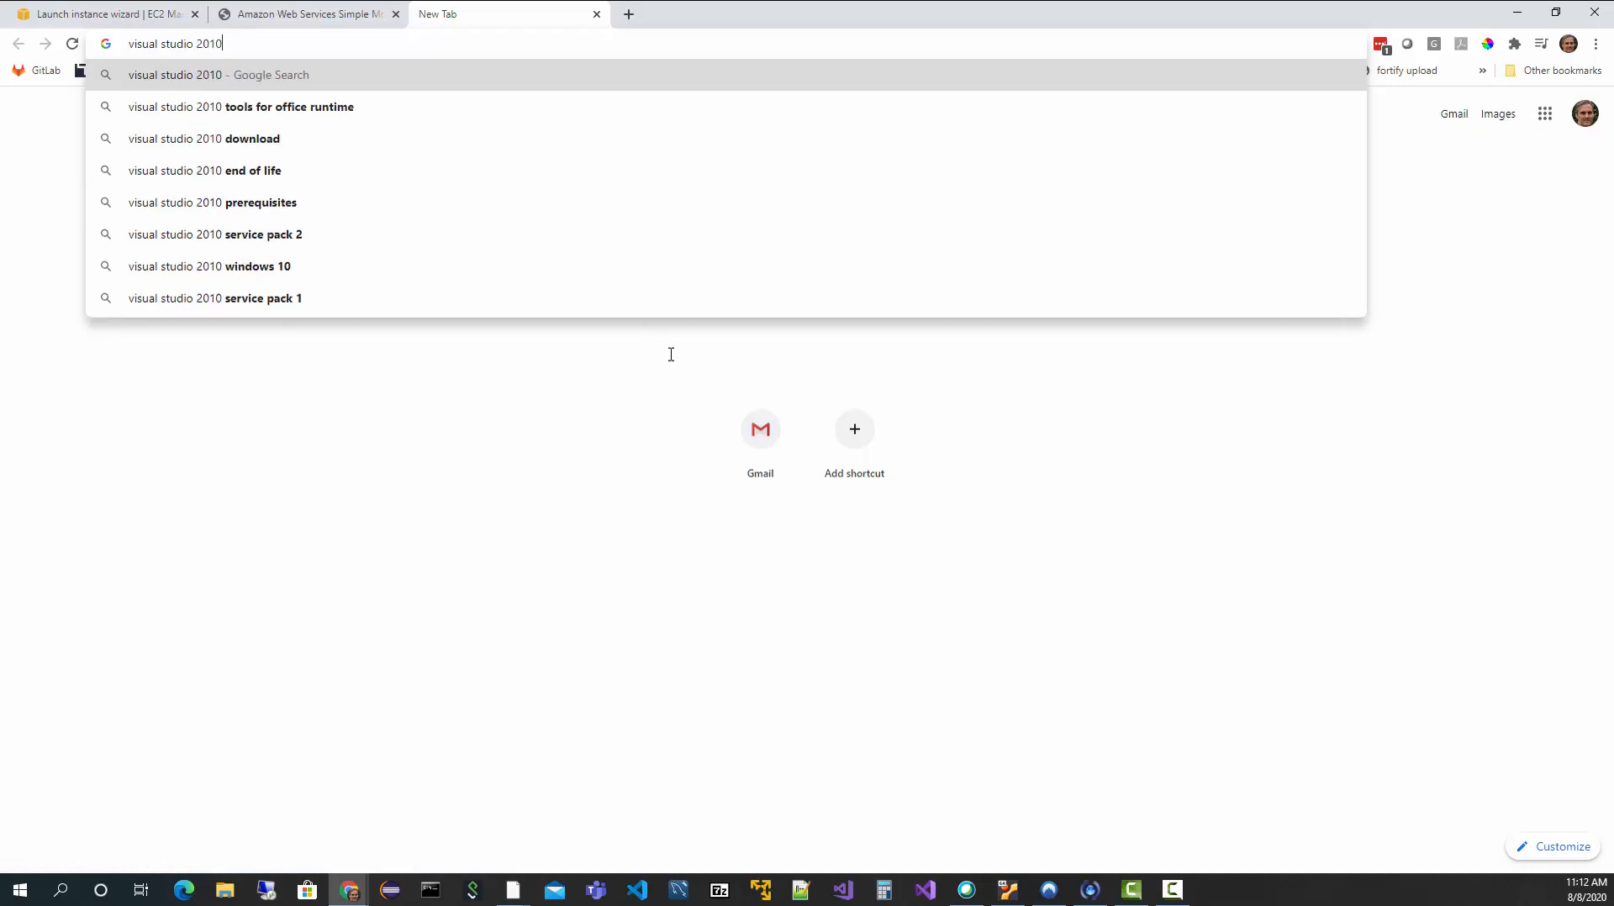
key("BackSpace")
type("9 ")
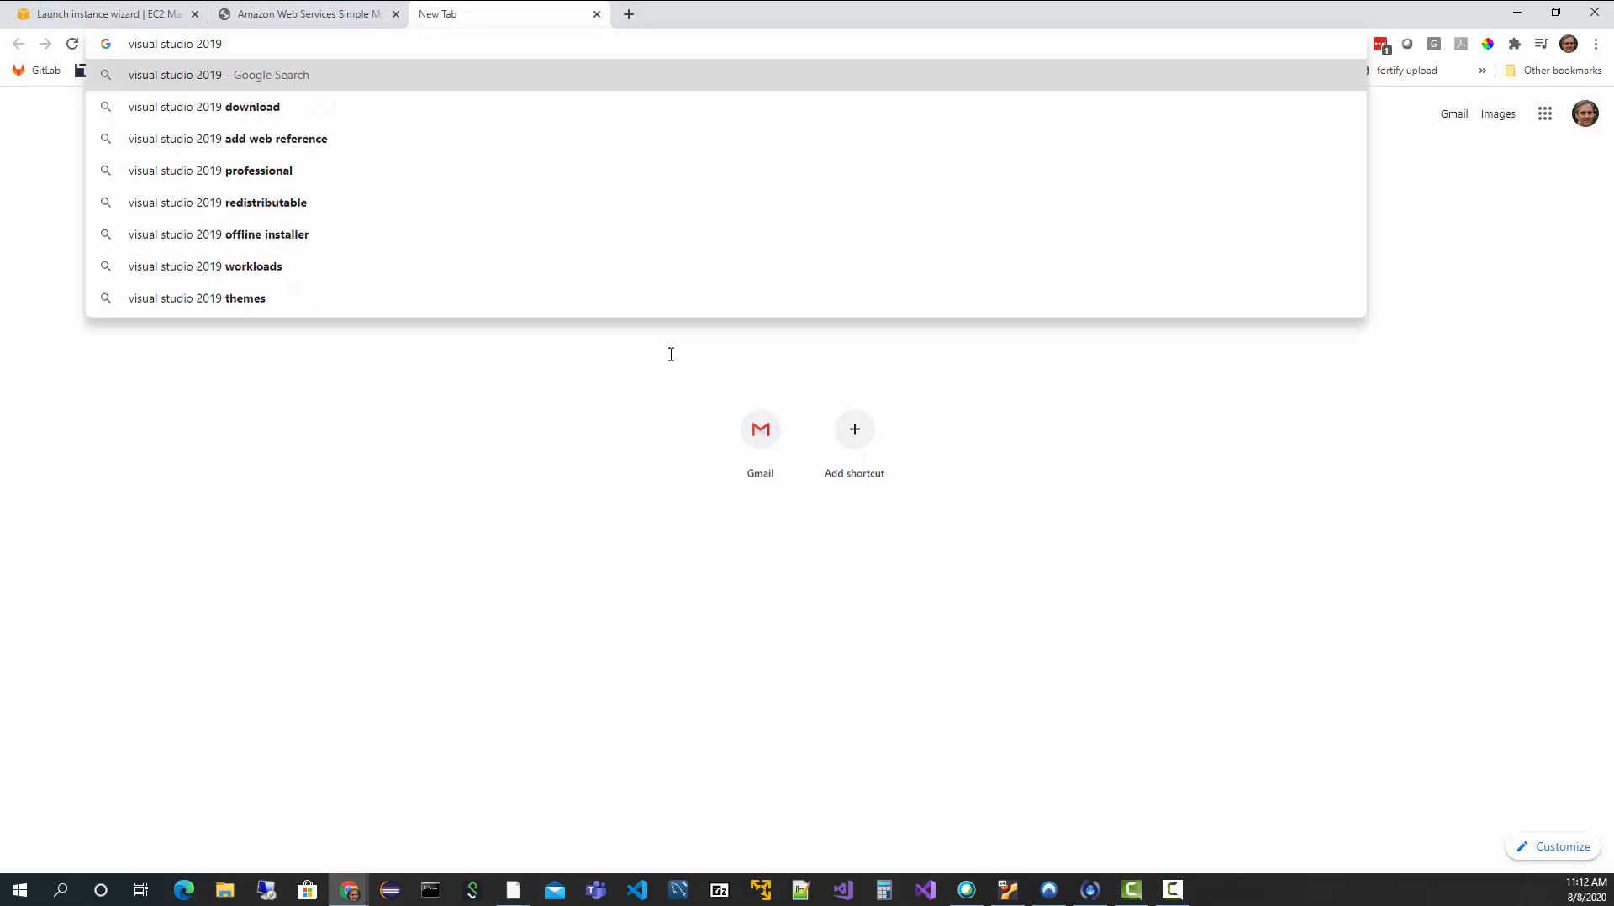
type("require")
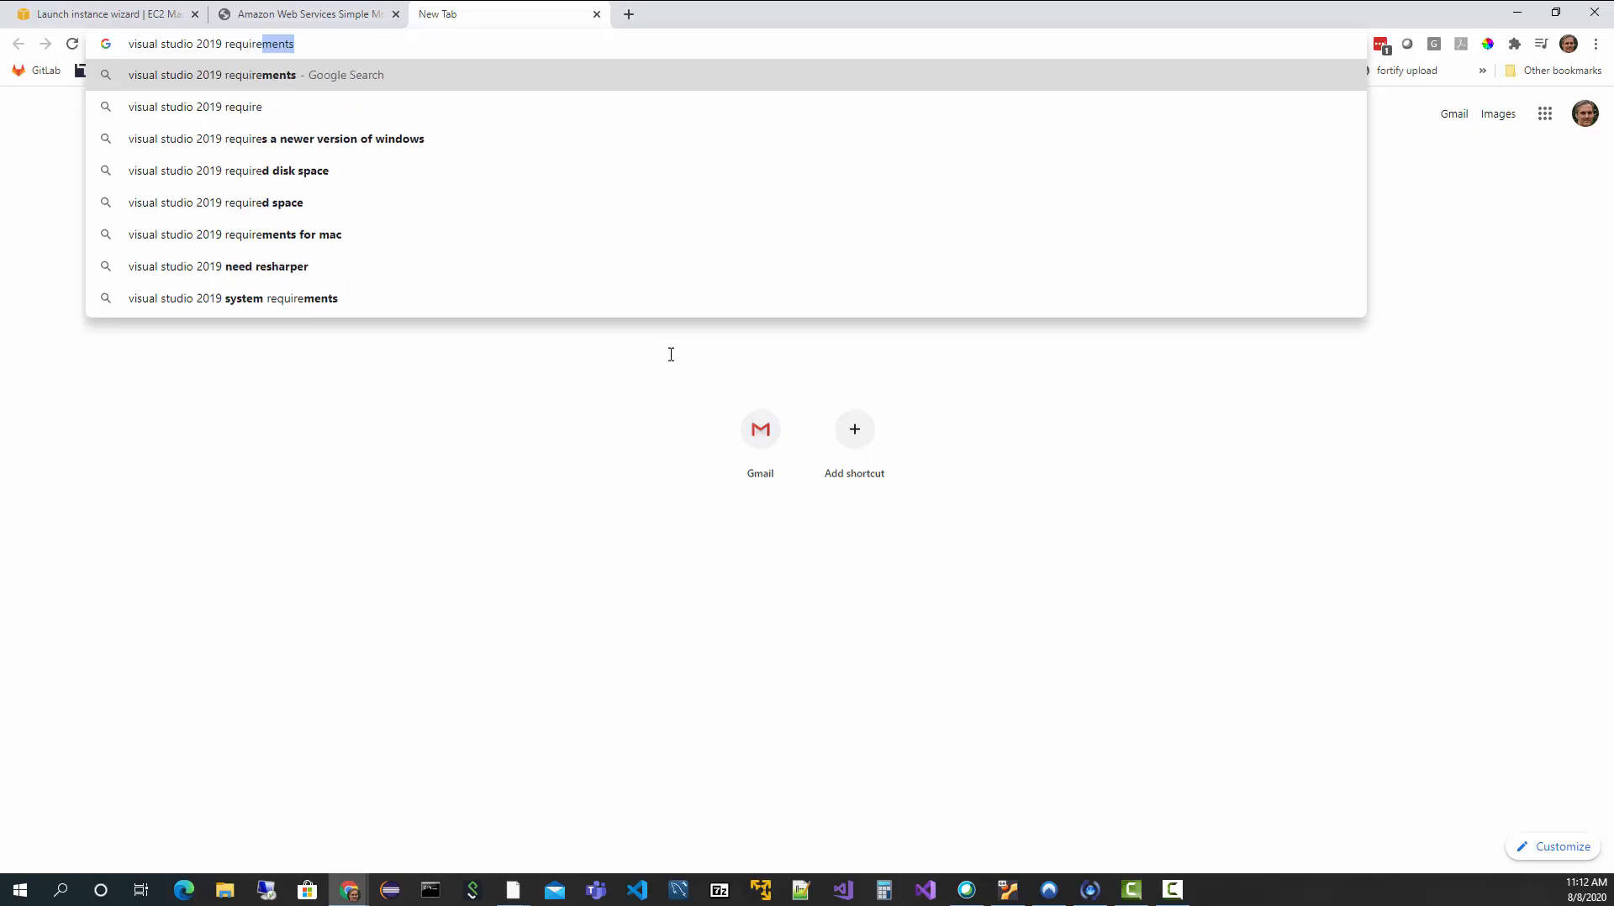
key("Return")
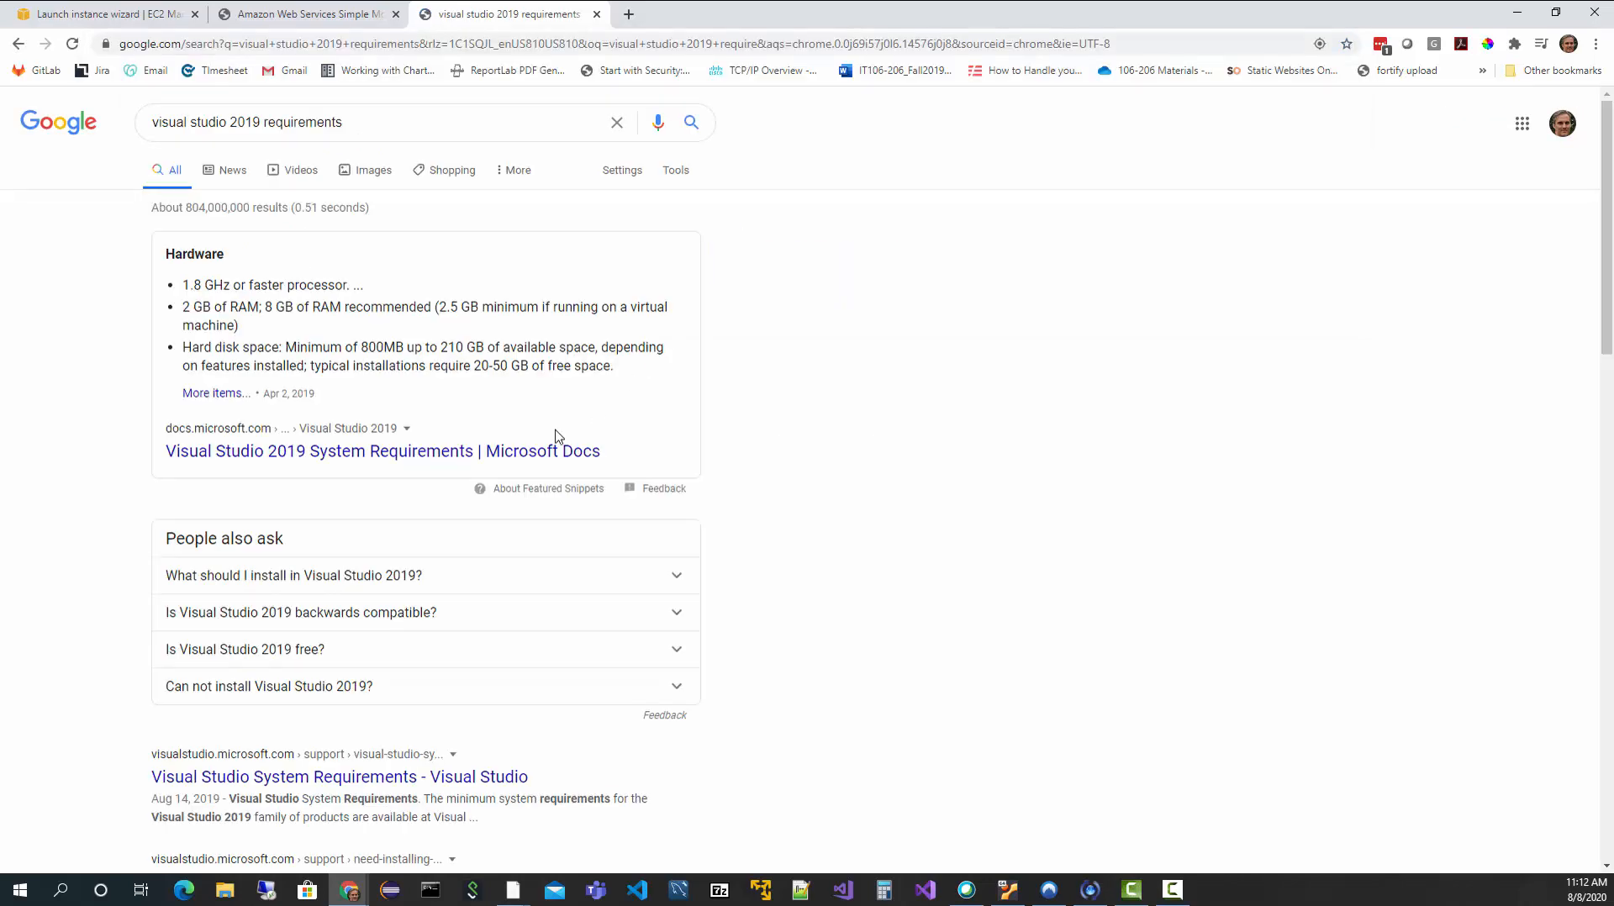
Step: Open the Microsoft Docs page on Visual Studio 2019 system requirements and read its supported operating systems, processor and RAM recommendations
left_click(350, 454)
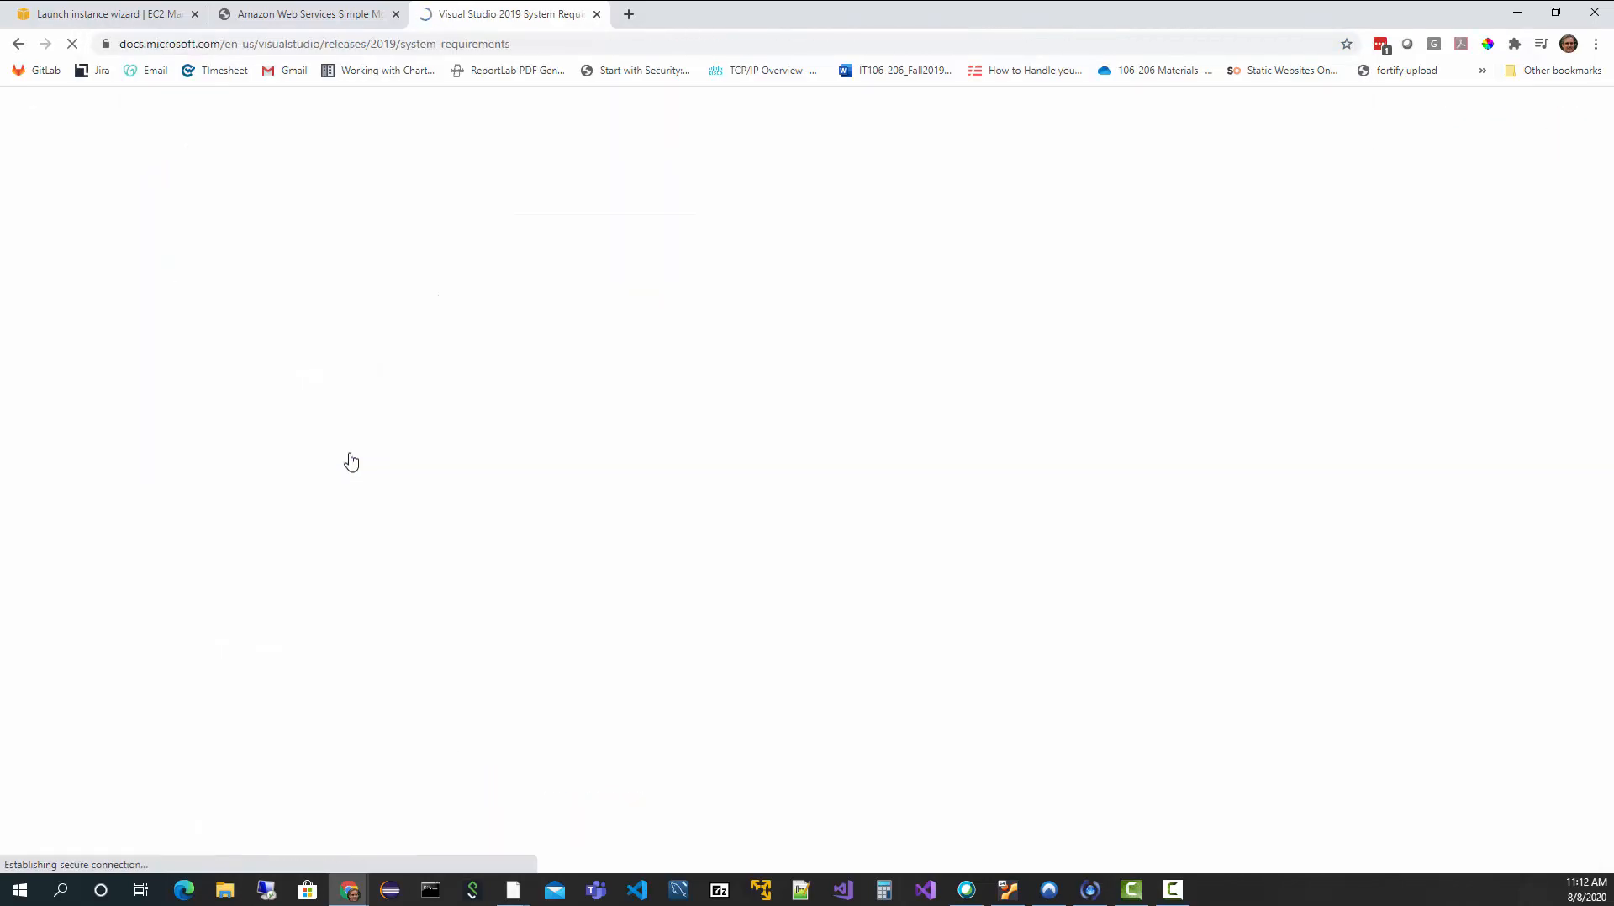
scroll(536, 570, "down", 4)
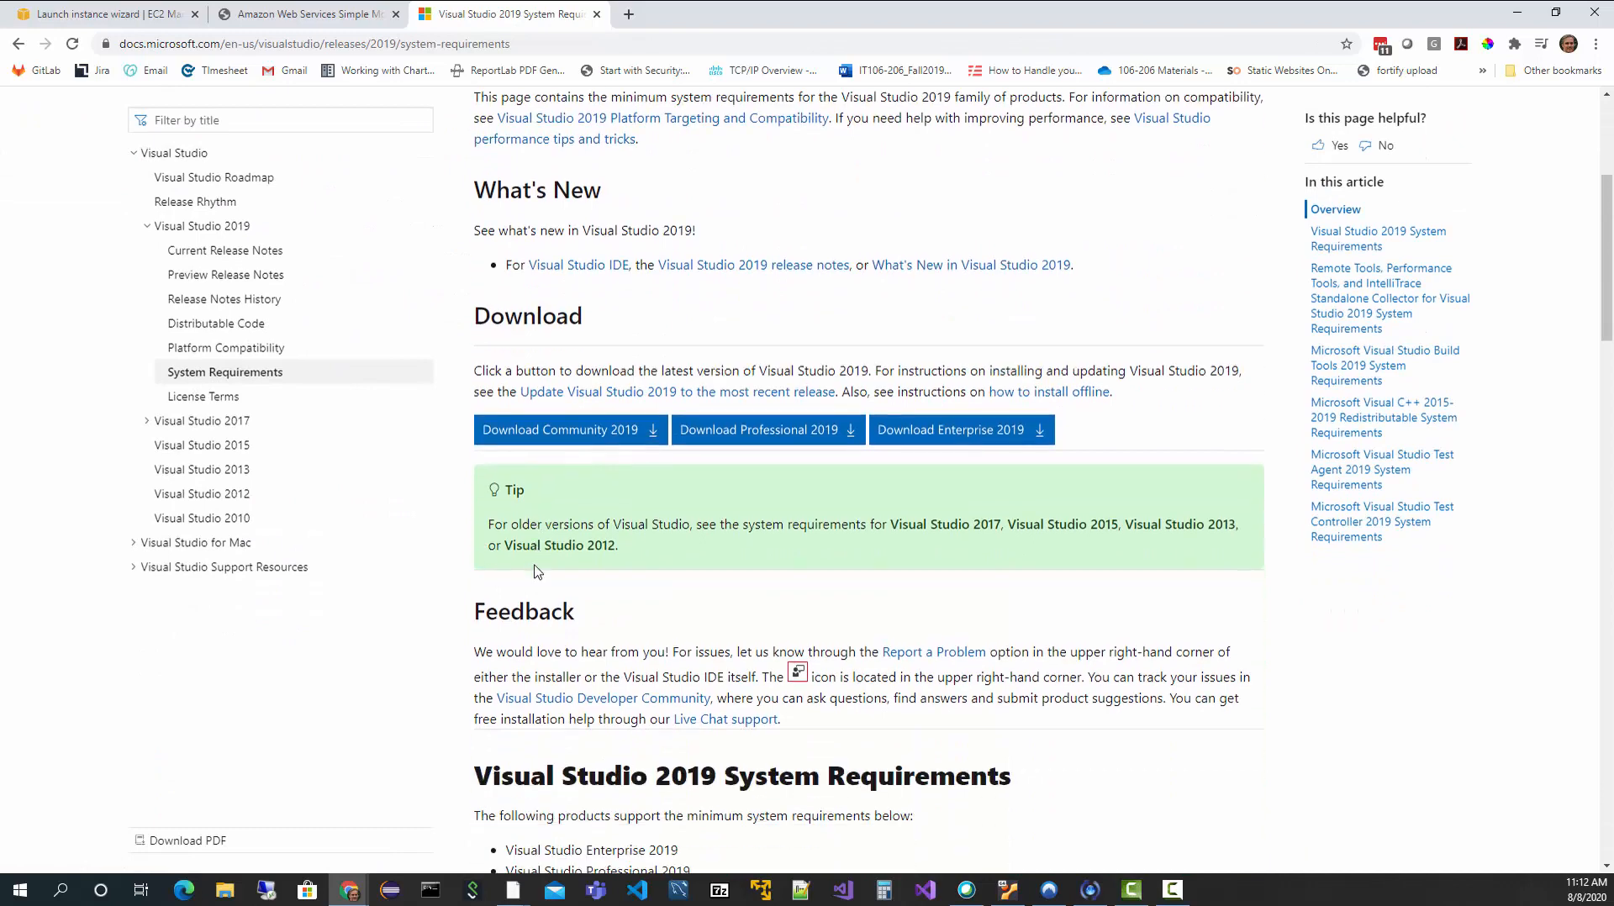
scroll(538, 571, "down", 7)
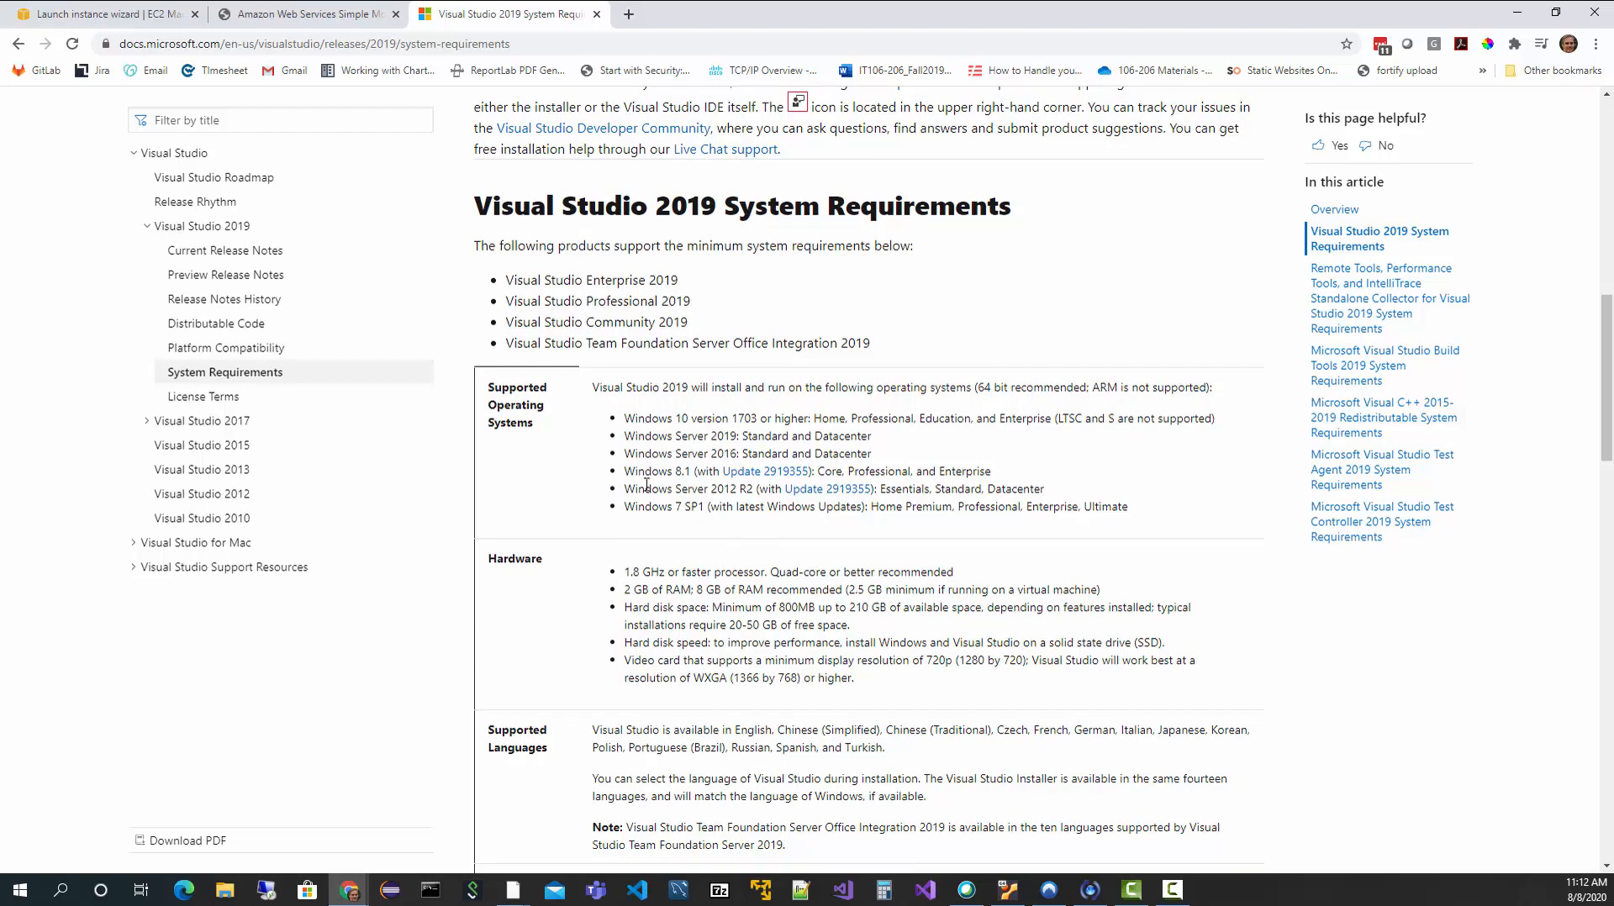
left_click_drag(625, 437, 737, 439)
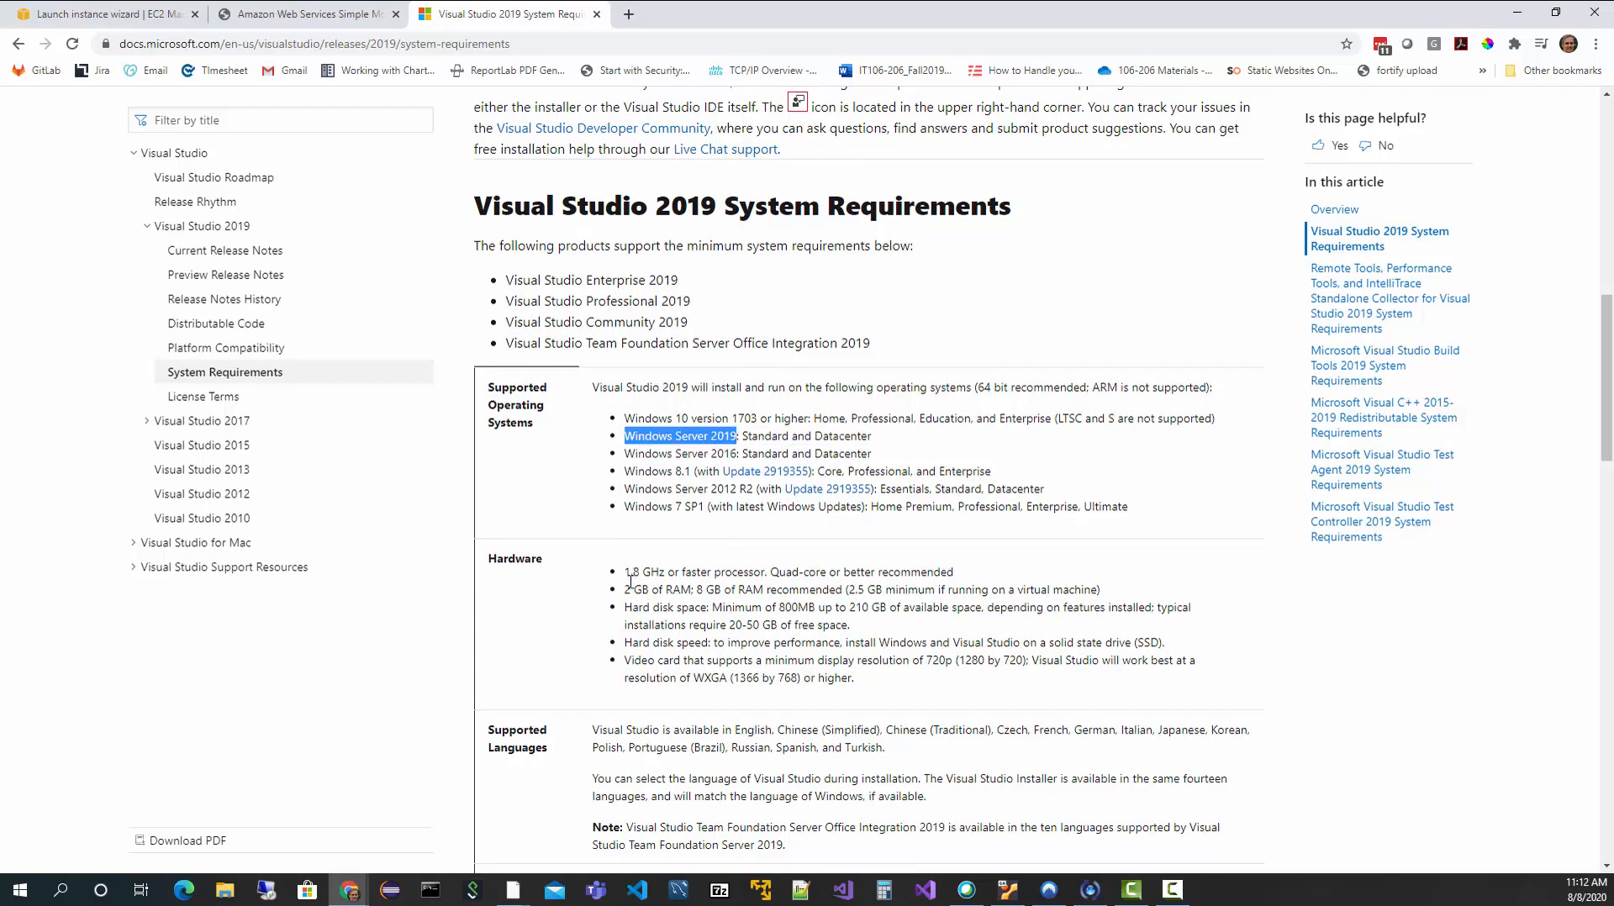
left_click_drag(626, 573, 827, 571)
left_click(778, 572)
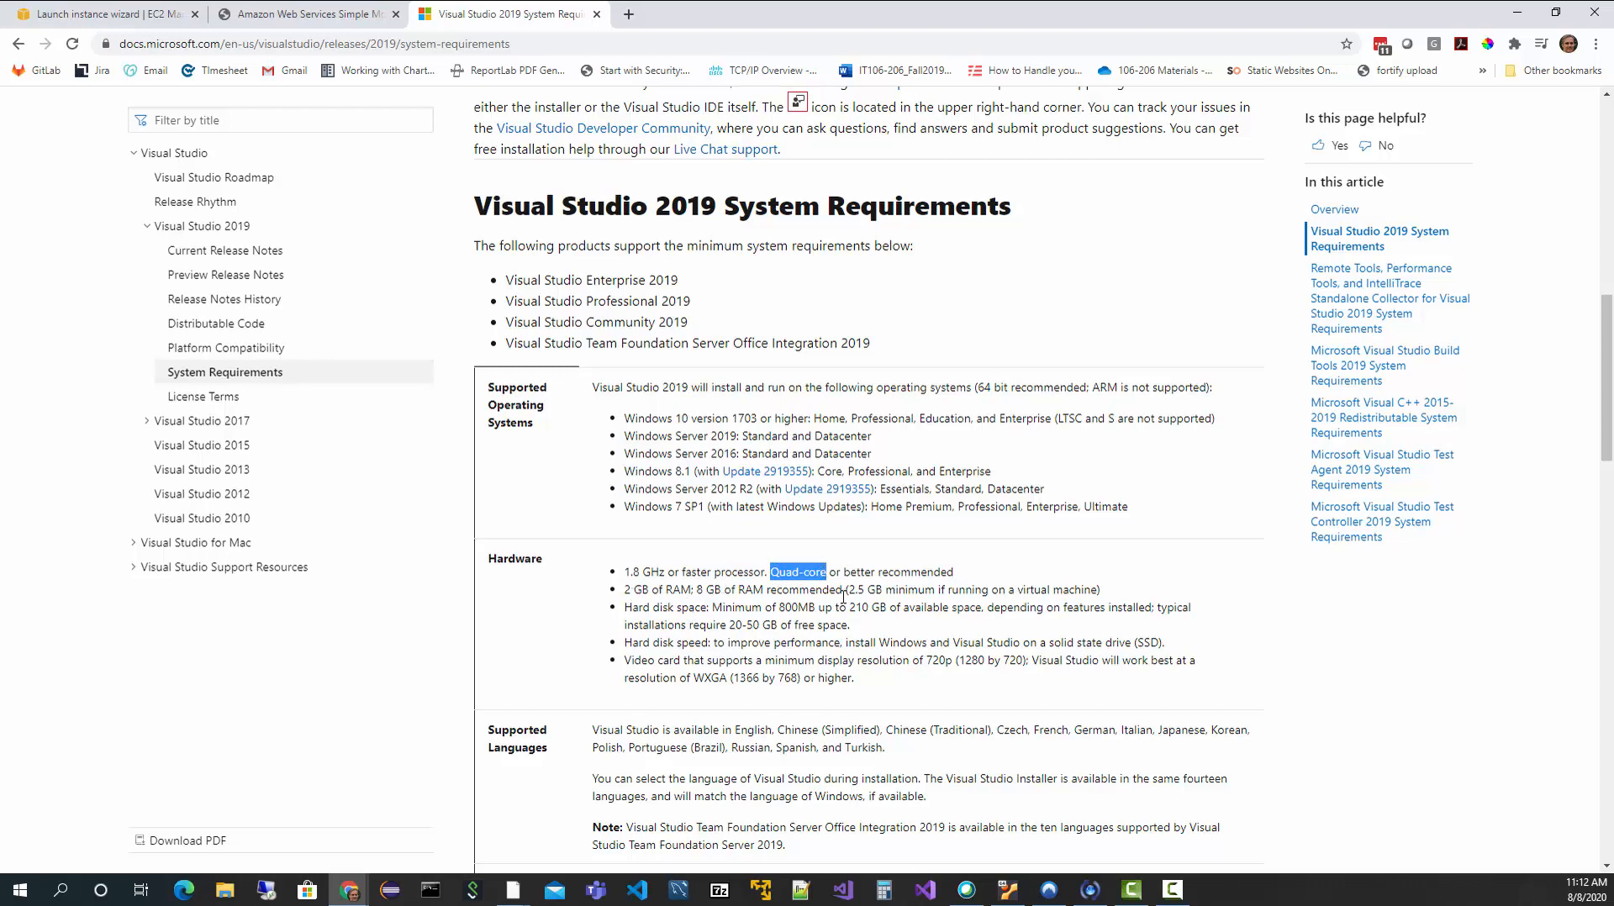
left_click_drag(695, 588, 760, 594)
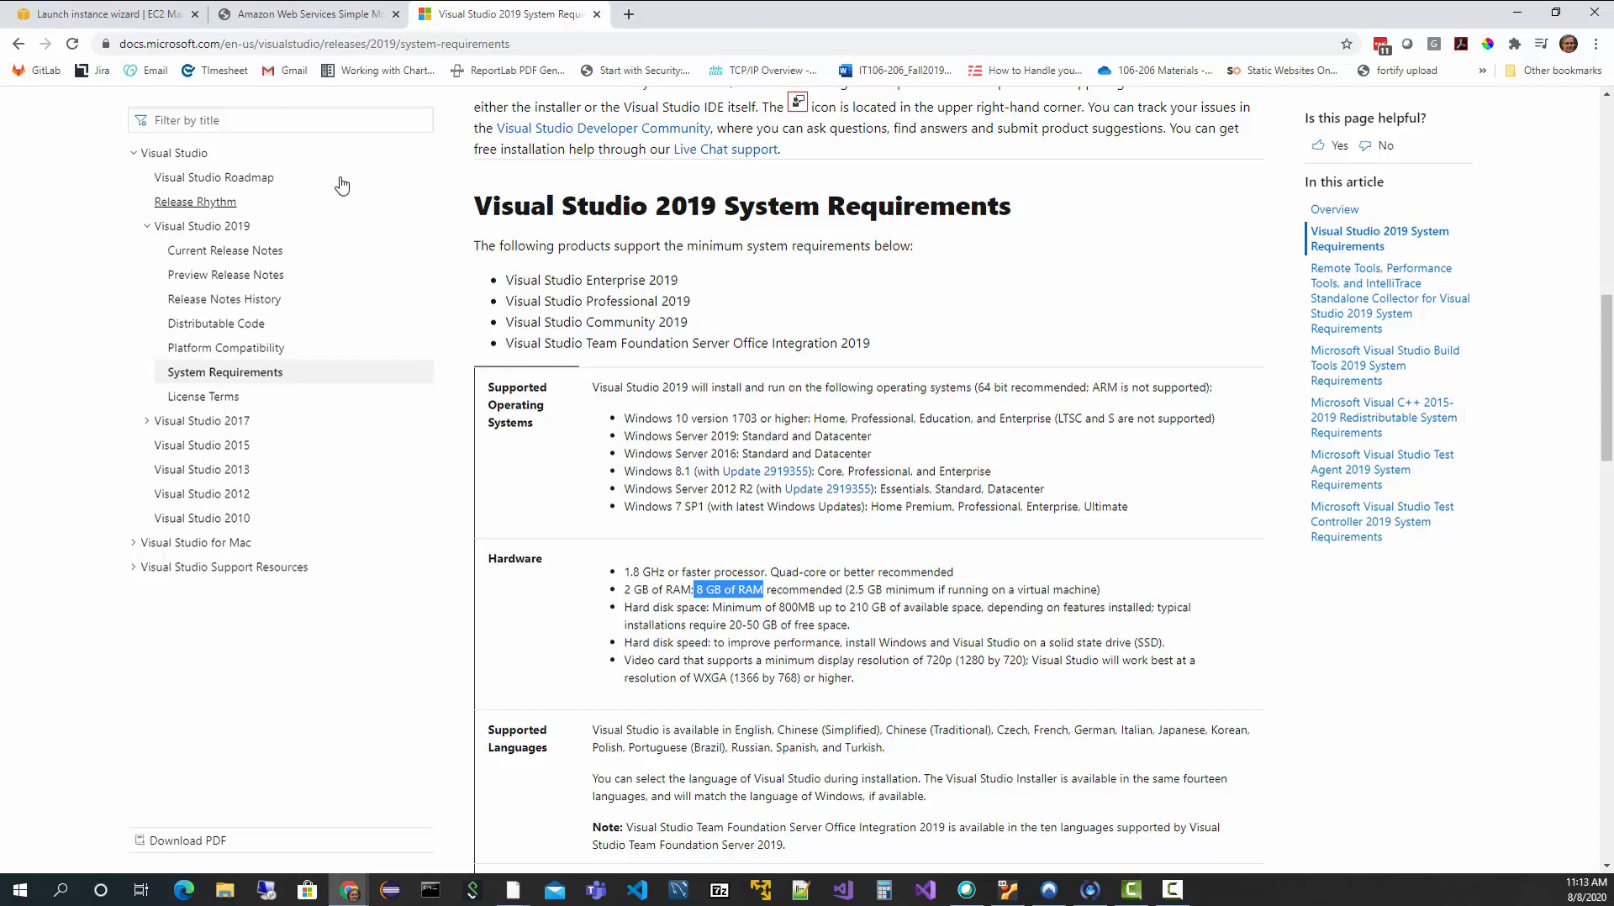
Step: Return to the launch instance wizard, keep t2.xlarge and the default instance details, and proceed to the storage settings
left_click(216, 14)
left_click(138, 12)
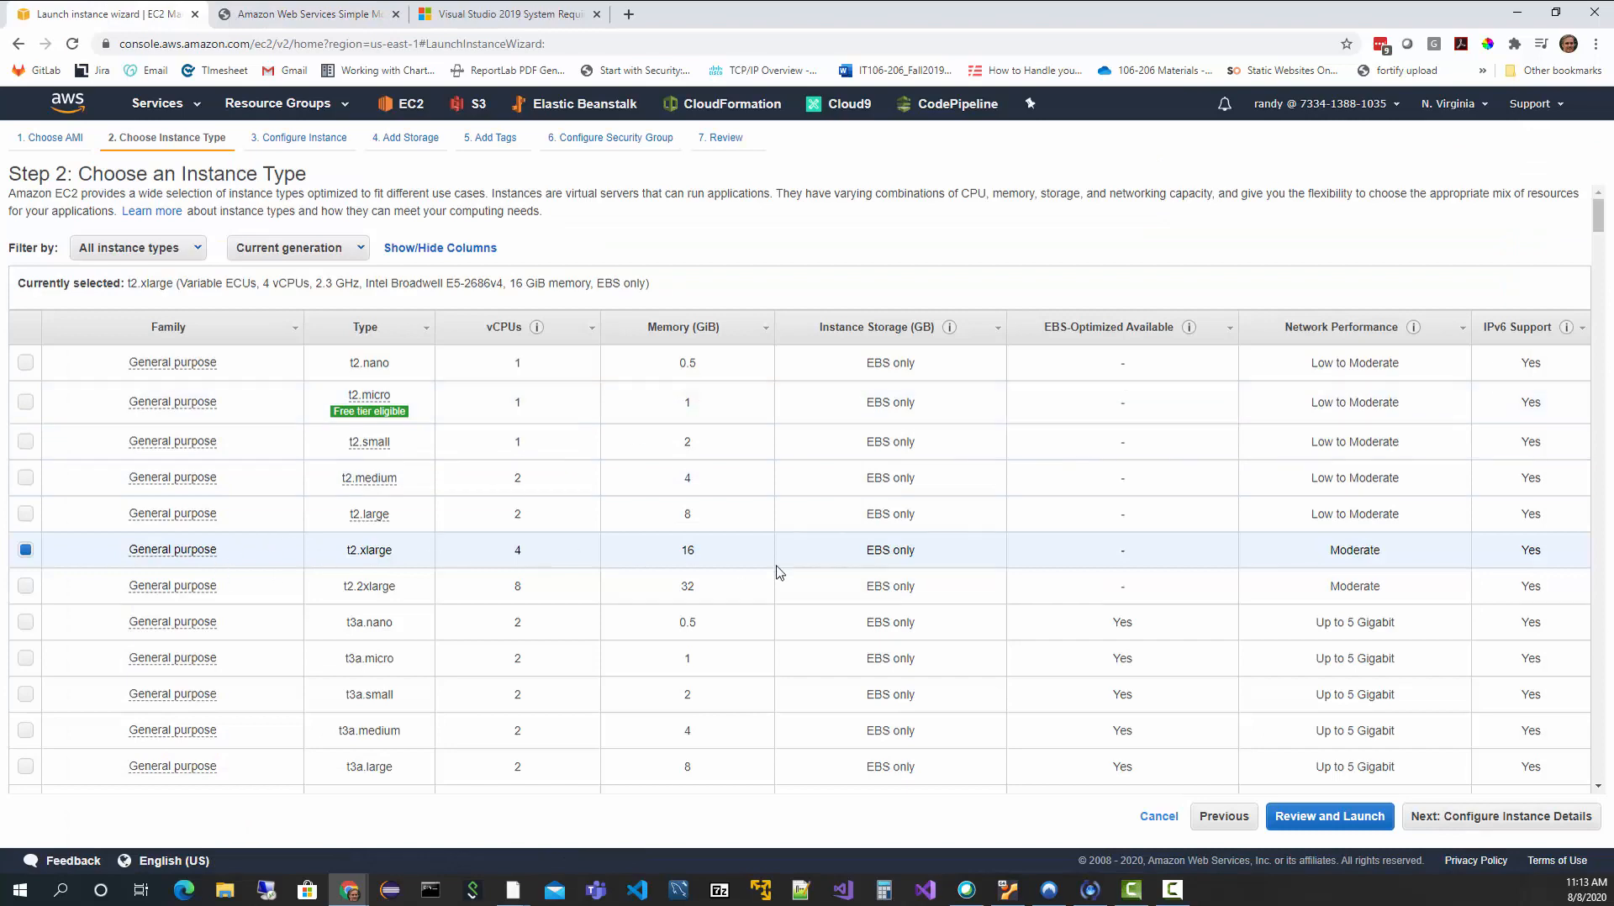
left_click(1442, 821)
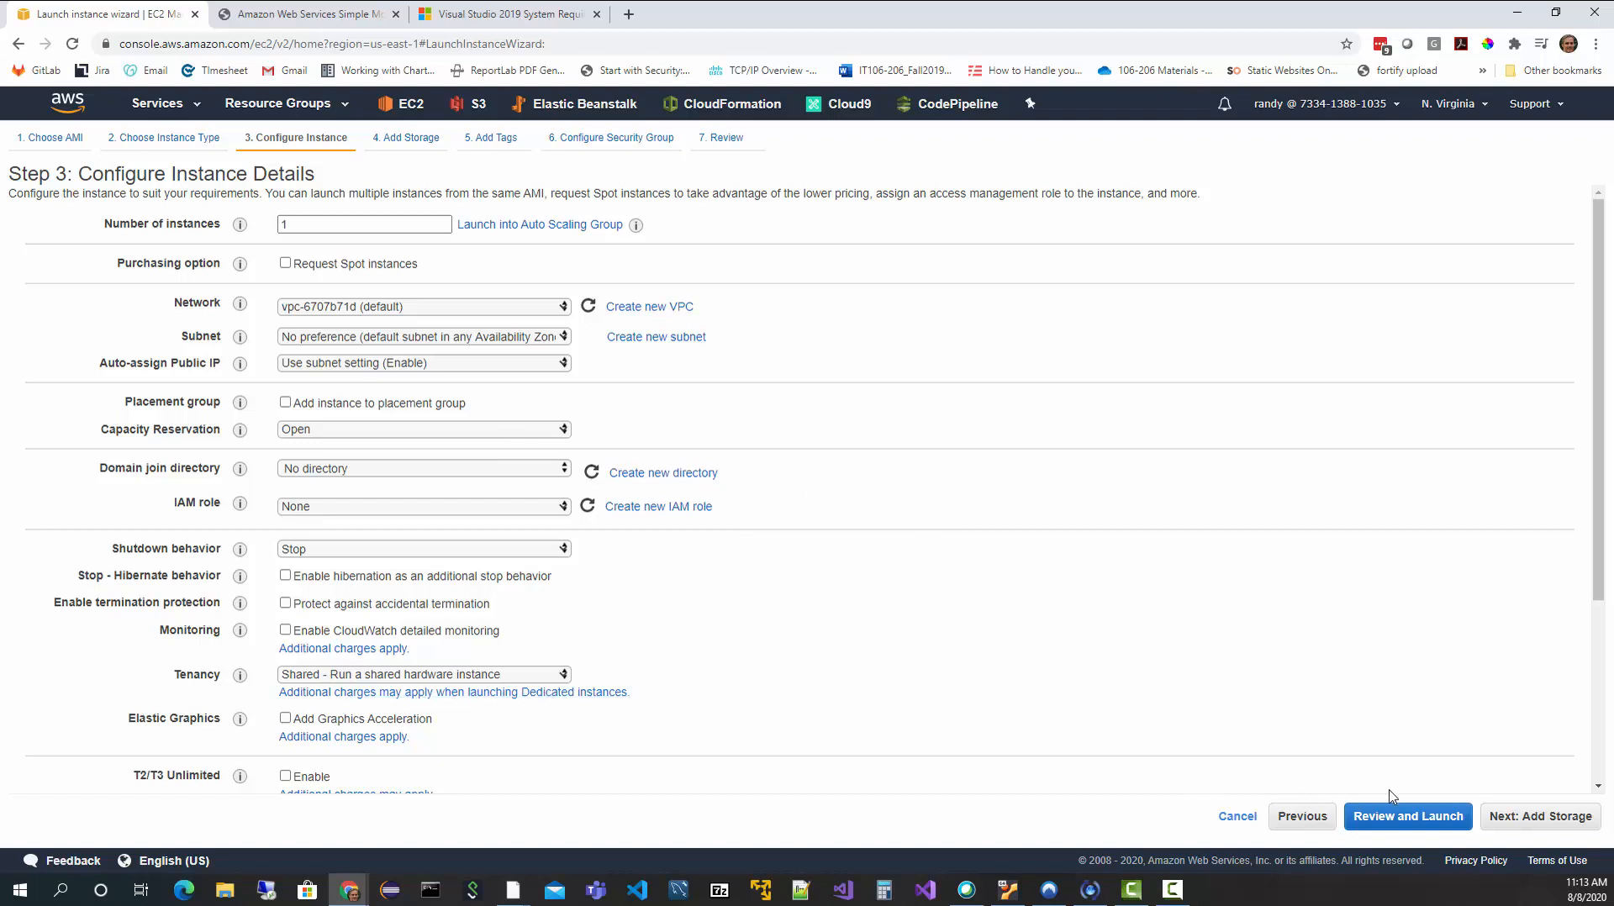
left_click(1540, 816)
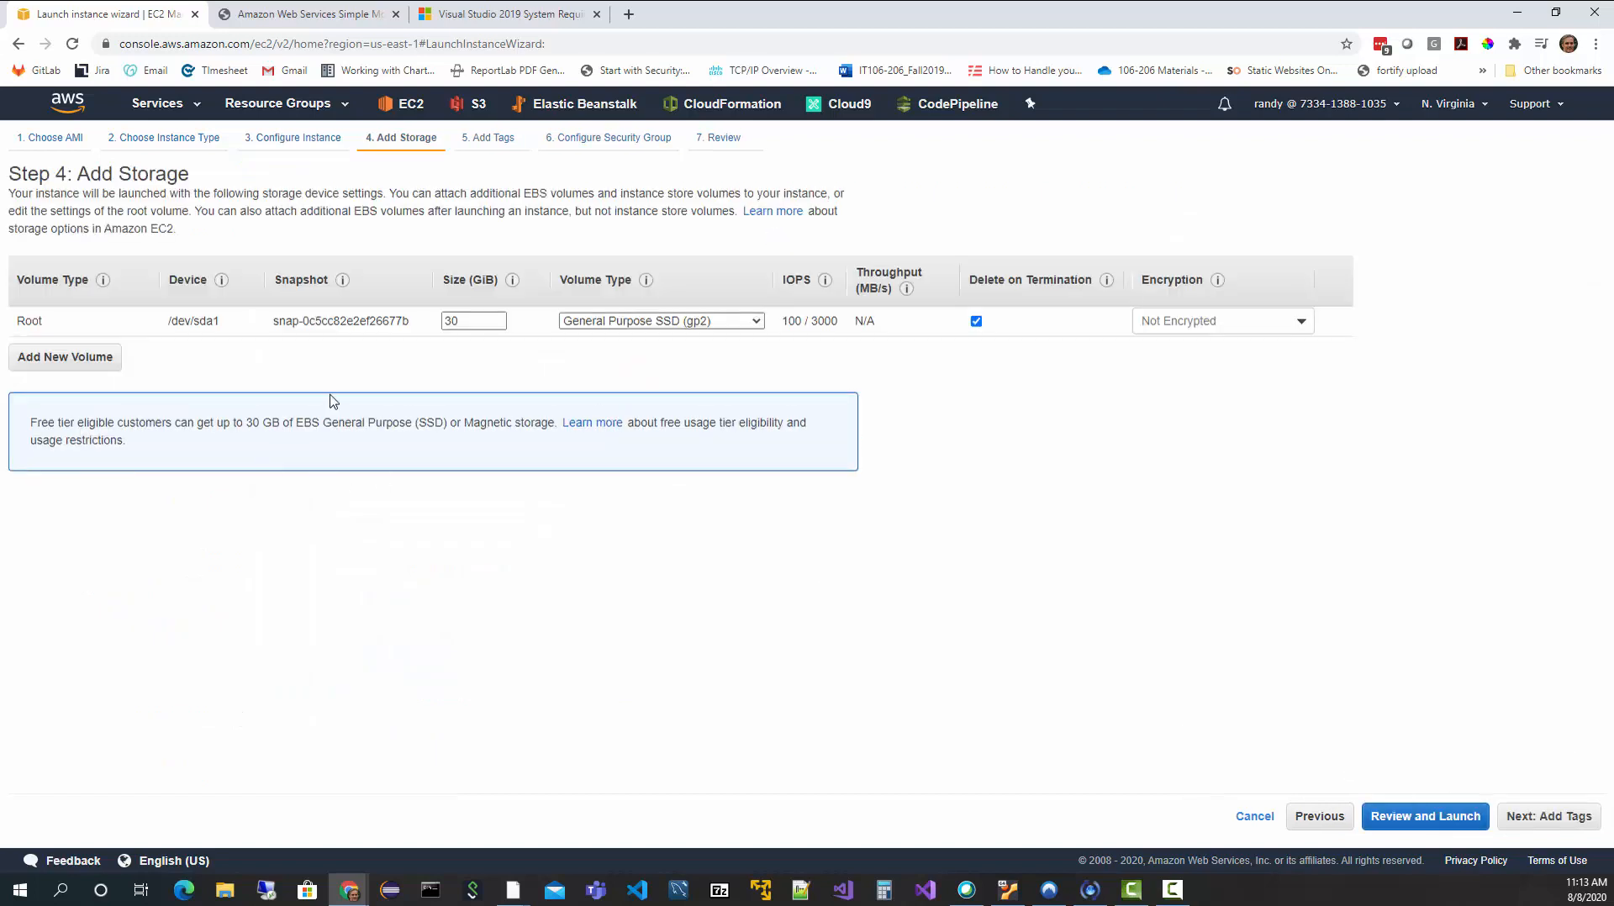
Step: Set the root volume's size to 50 GiB and continue past the tags to the security group settings
left_click(466, 324)
double_click(465, 324)
type("50")
left_click(496, 586)
left_click(464, 324)
left_click(1535, 823)
left_click(1535, 821)
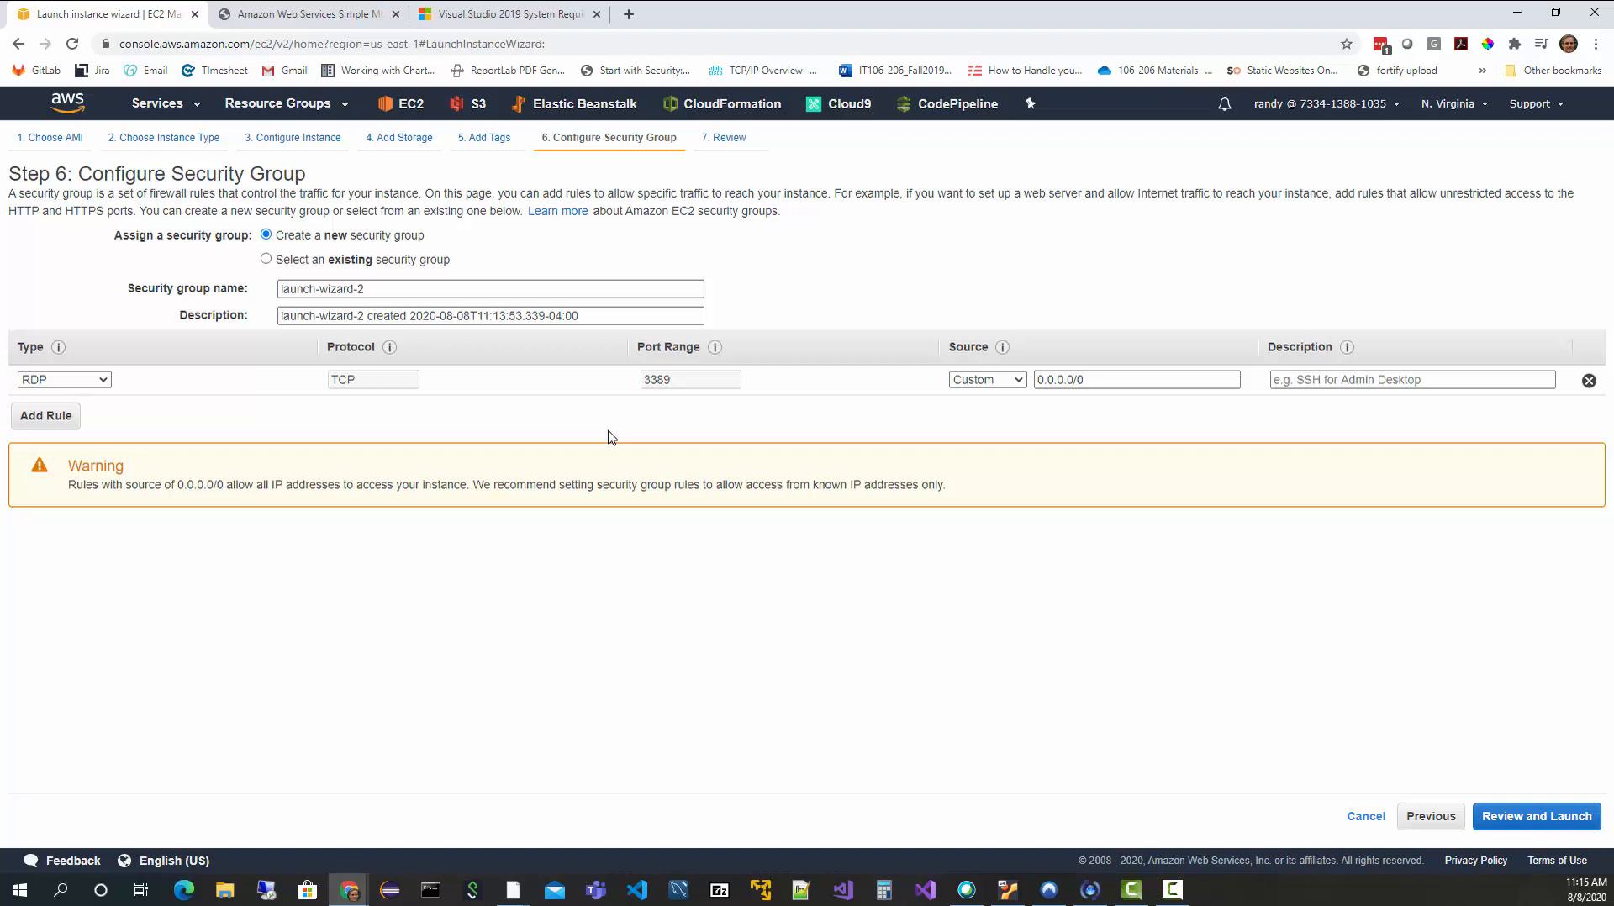
Step: Set the source of the security group's RDP rule to Anywhere
left_click(304, 317)
left_click(1015, 382)
left_click(1015, 410)
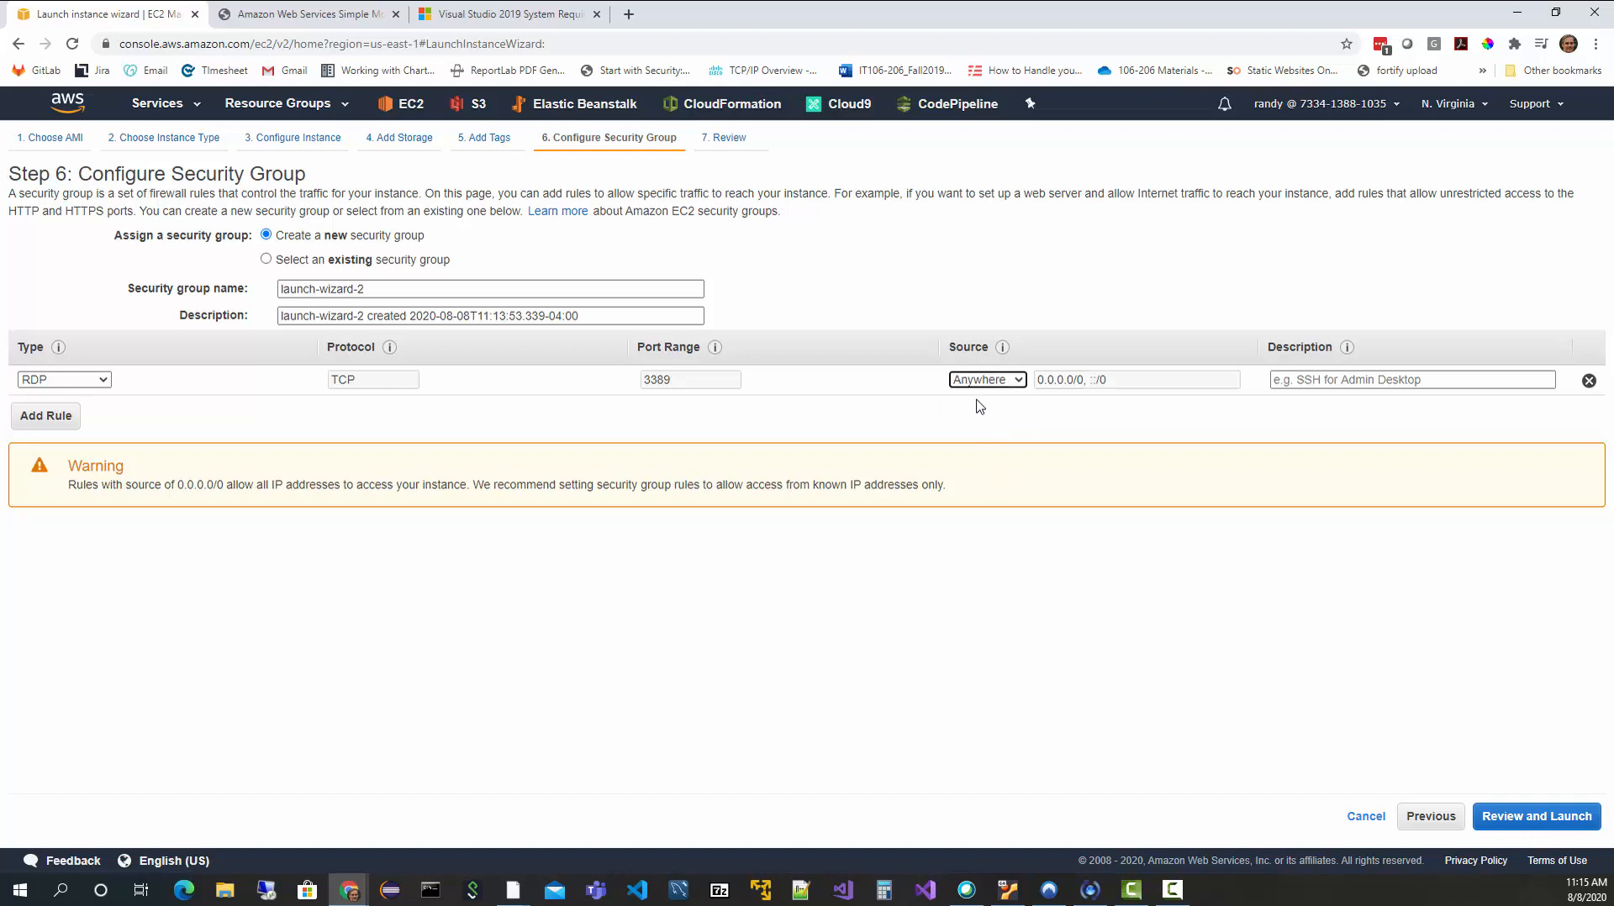
Step: Try My IP as the RDP rule's source and switch it back to Anywhere
left_click(978, 387)
left_click(977, 429)
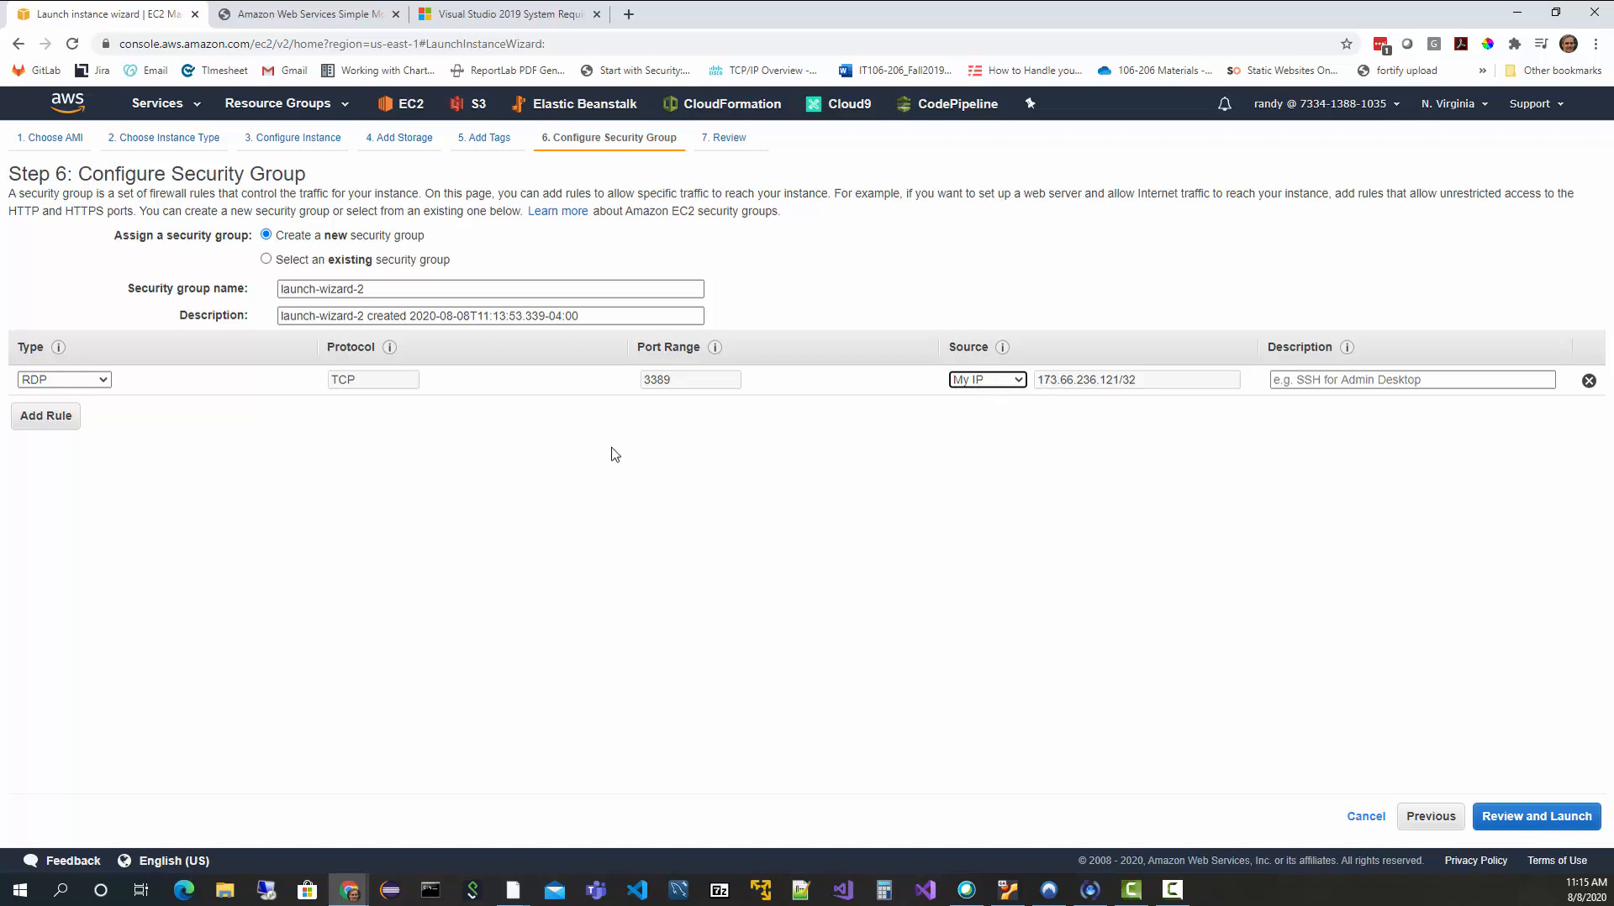
left_click(982, 383)
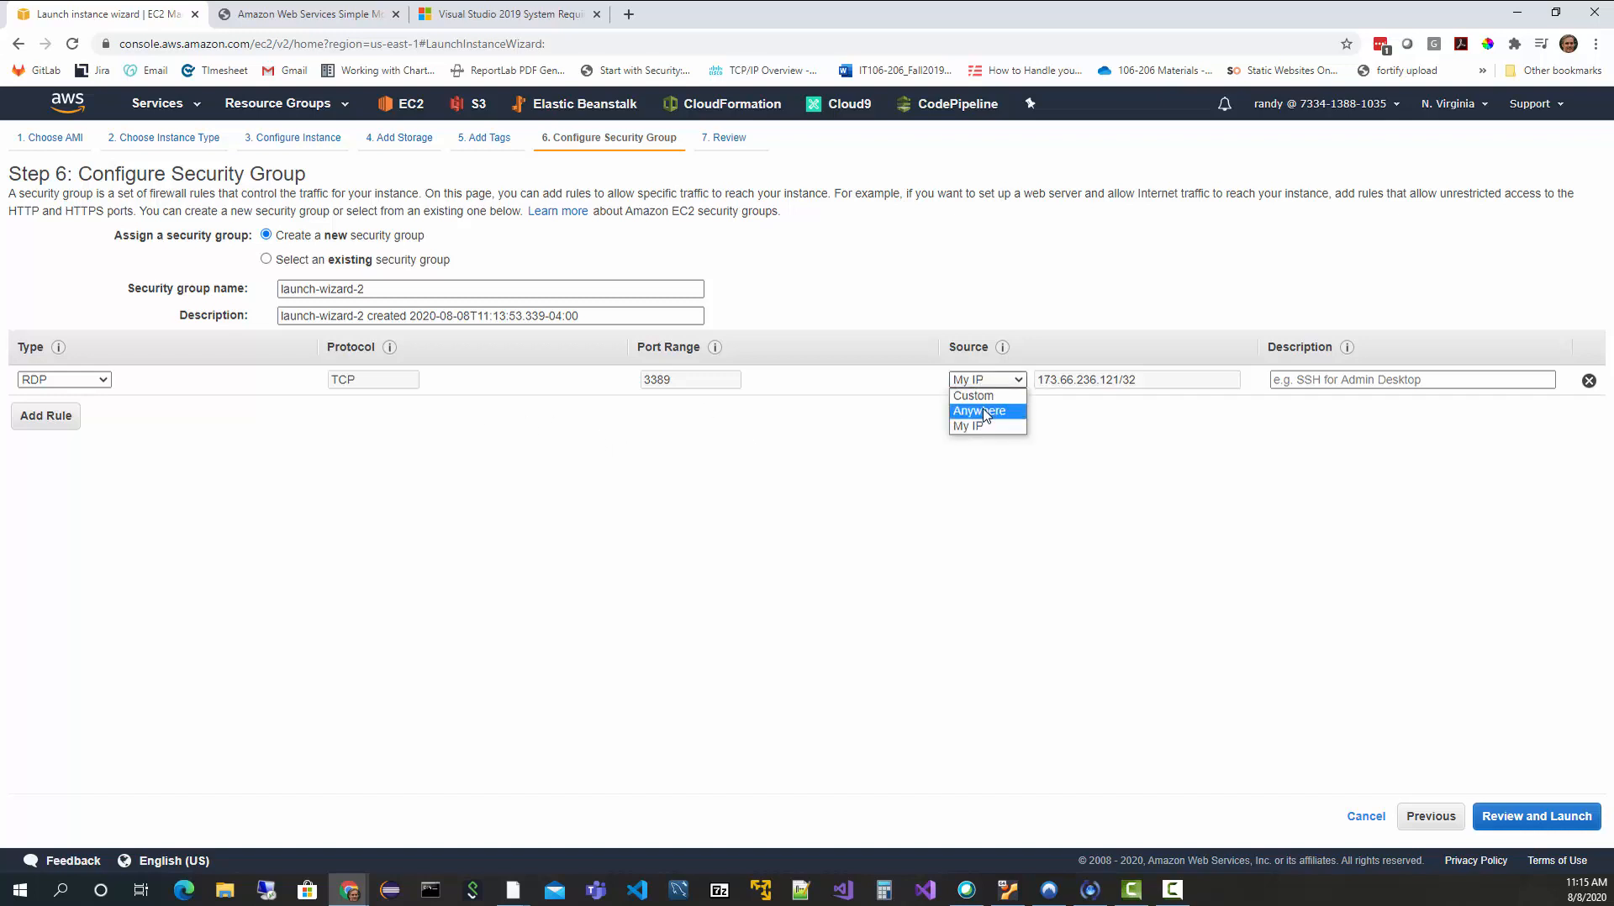
left_click(983, 412)
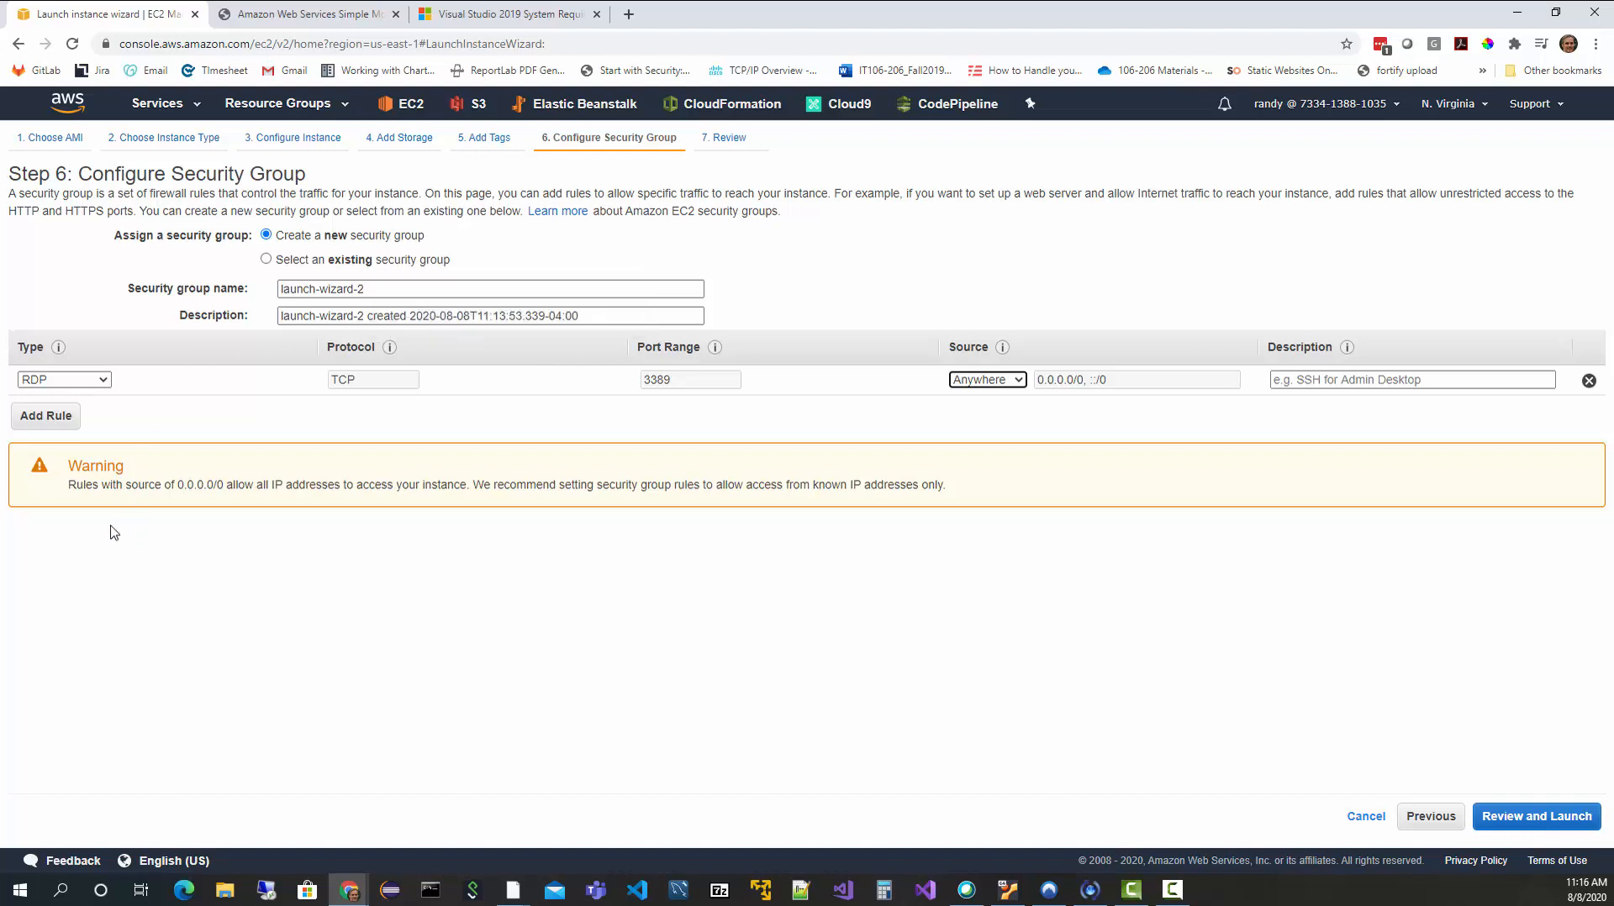
Step: Add an HTTP rule to the security group with its source set to Anywhere
left_click(57, 419)
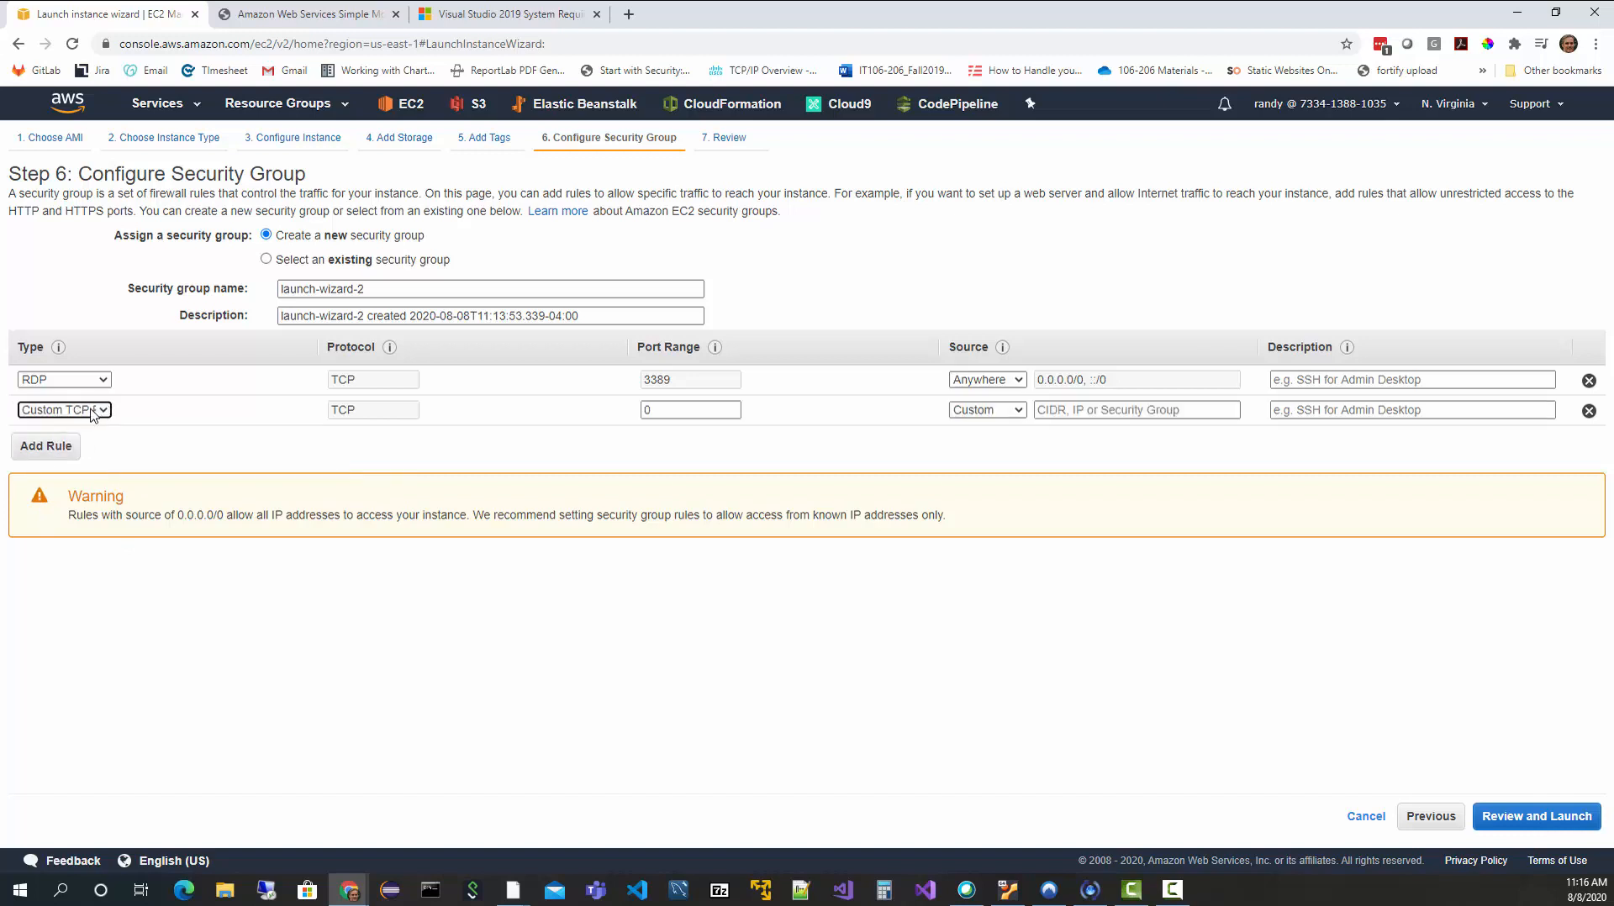
left_click(92, 410)
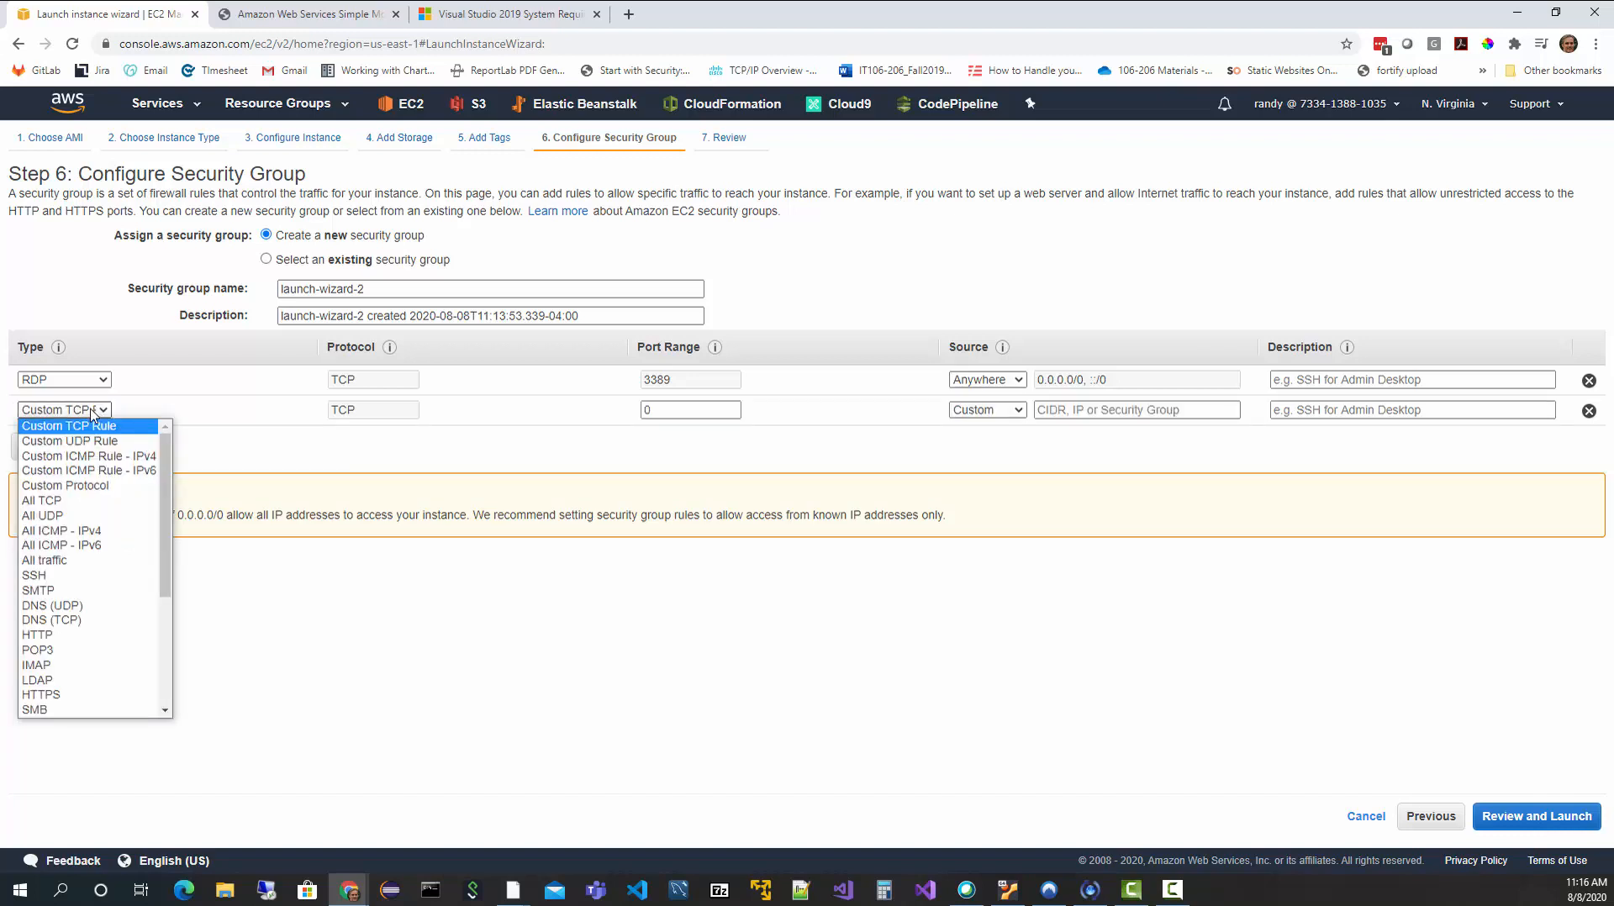
left_click(76, 636)
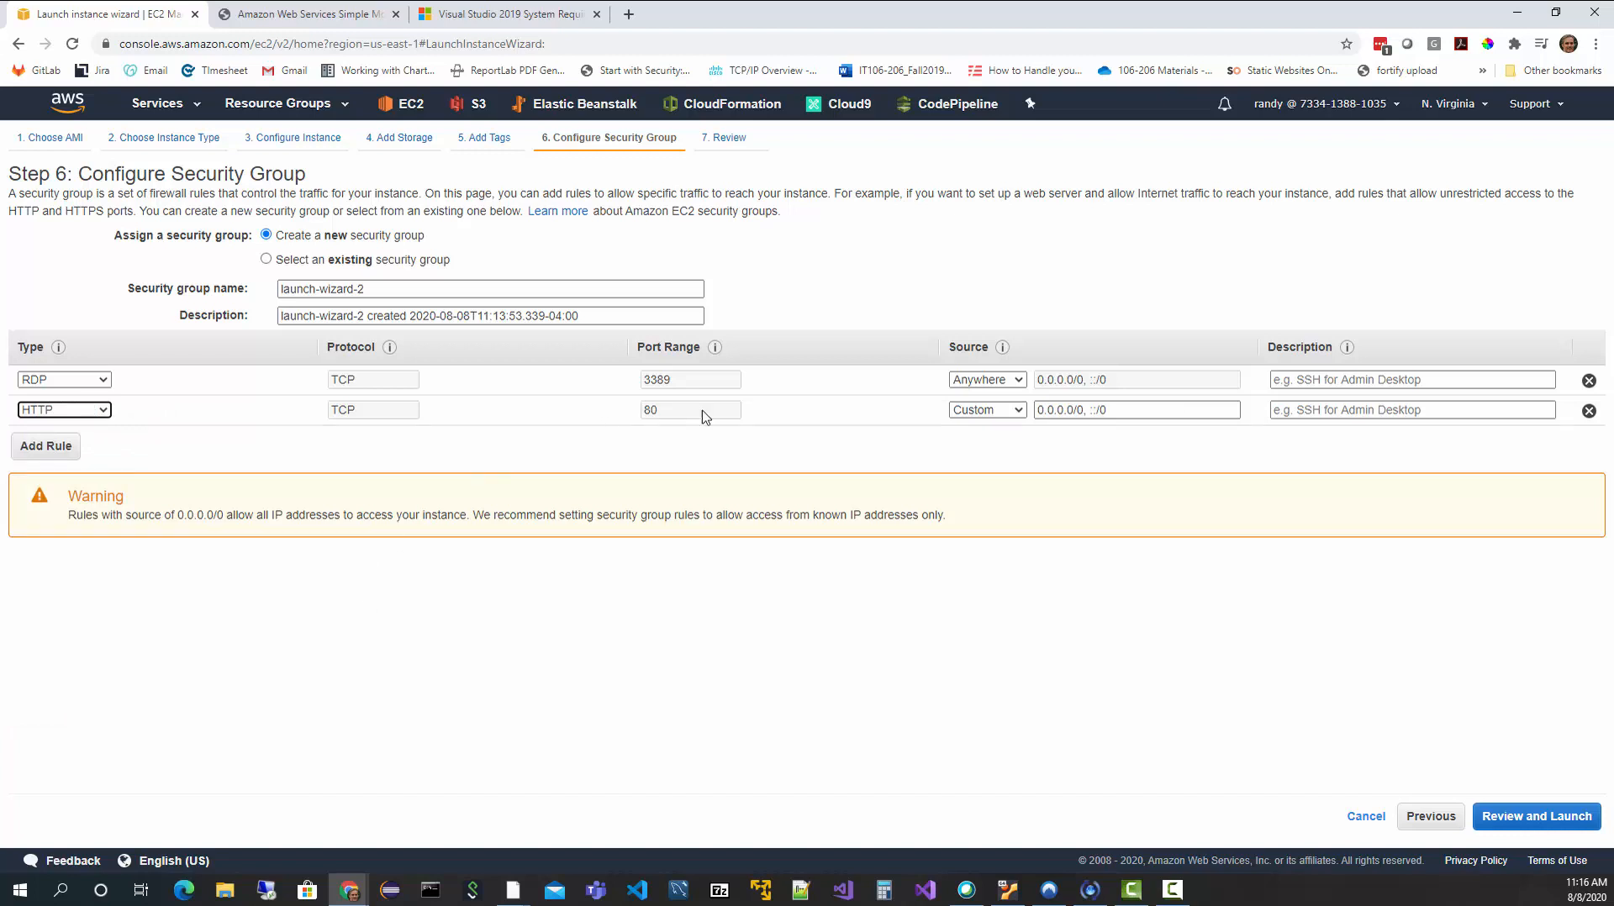
left_click(975, 410)
left_click(962, 443)
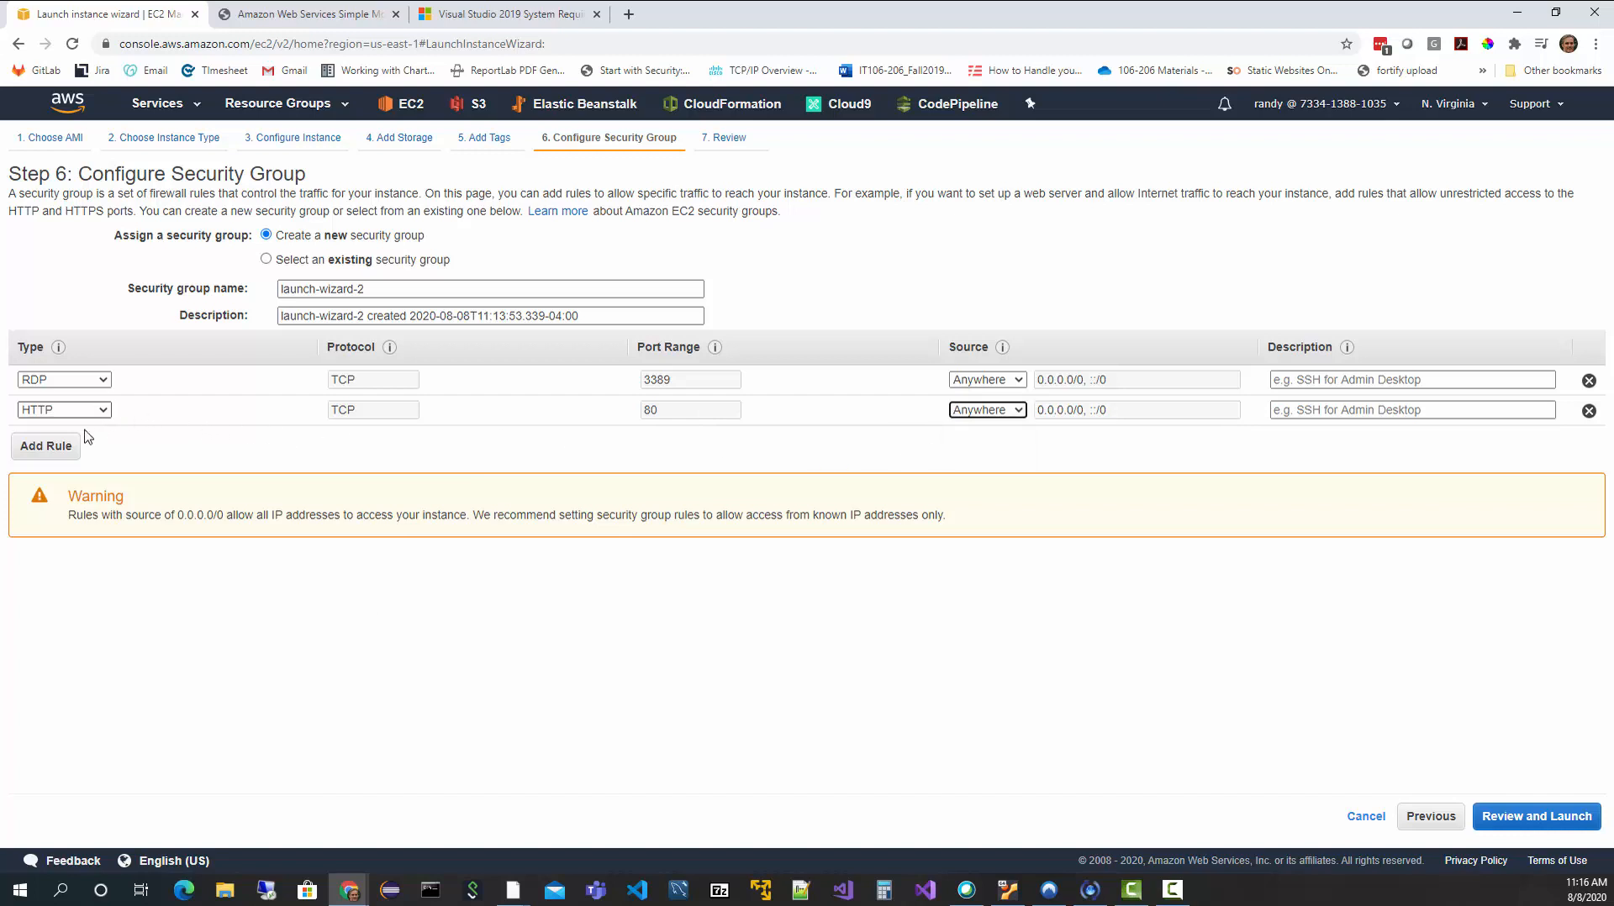
Step: Add an HTTPS rule to the security group with its source set to Anywhere
left_click(46, 448)
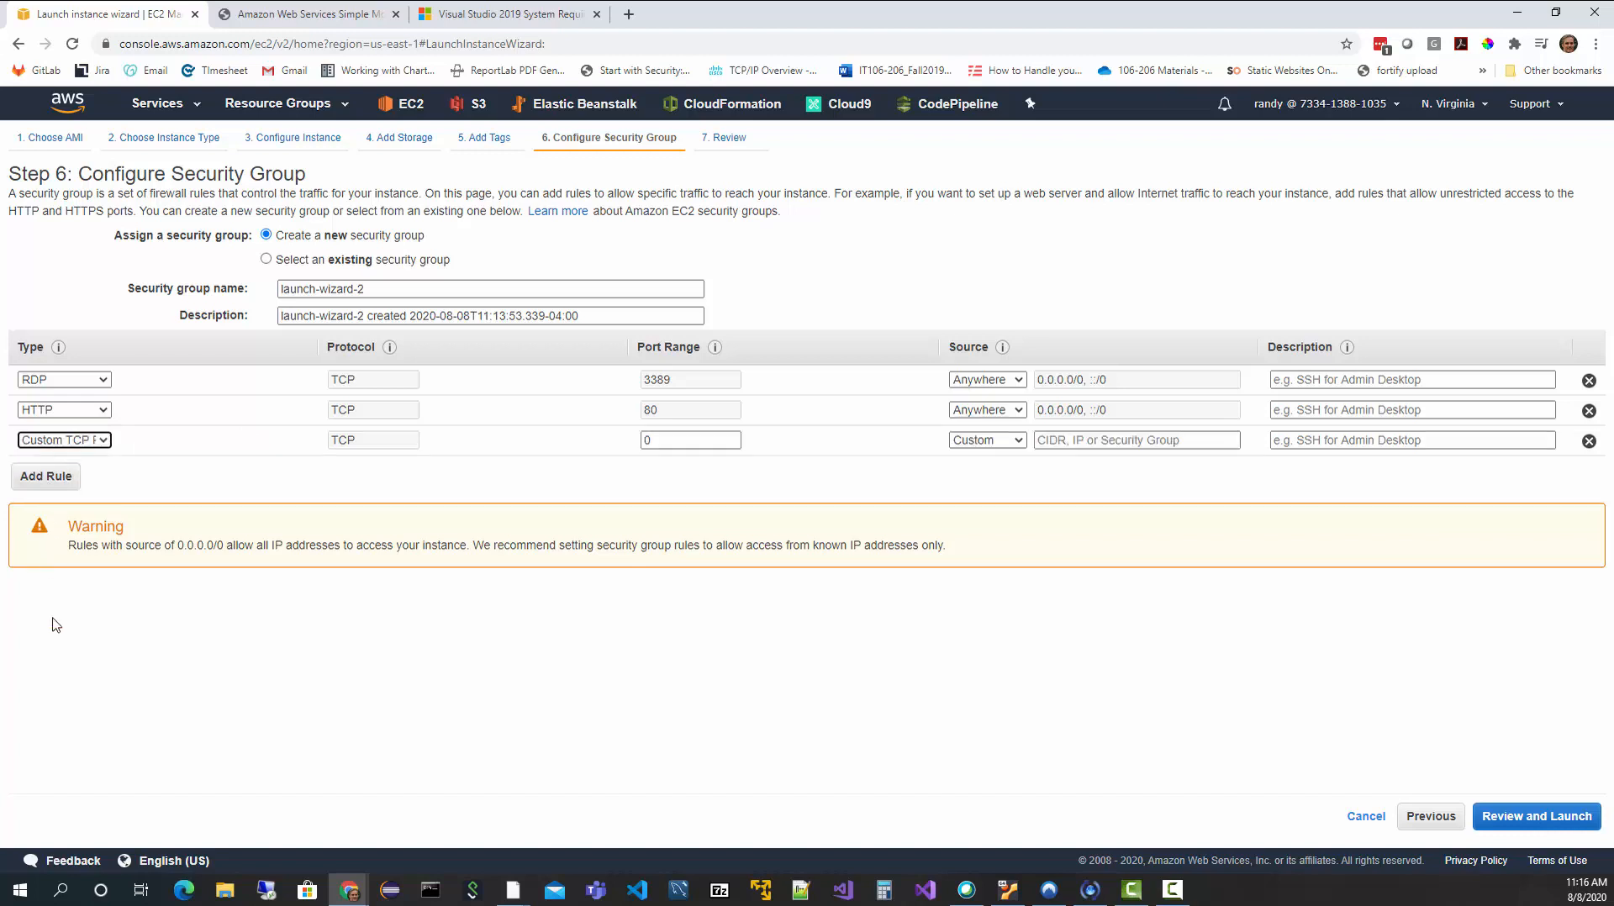
left_click(64, 441)
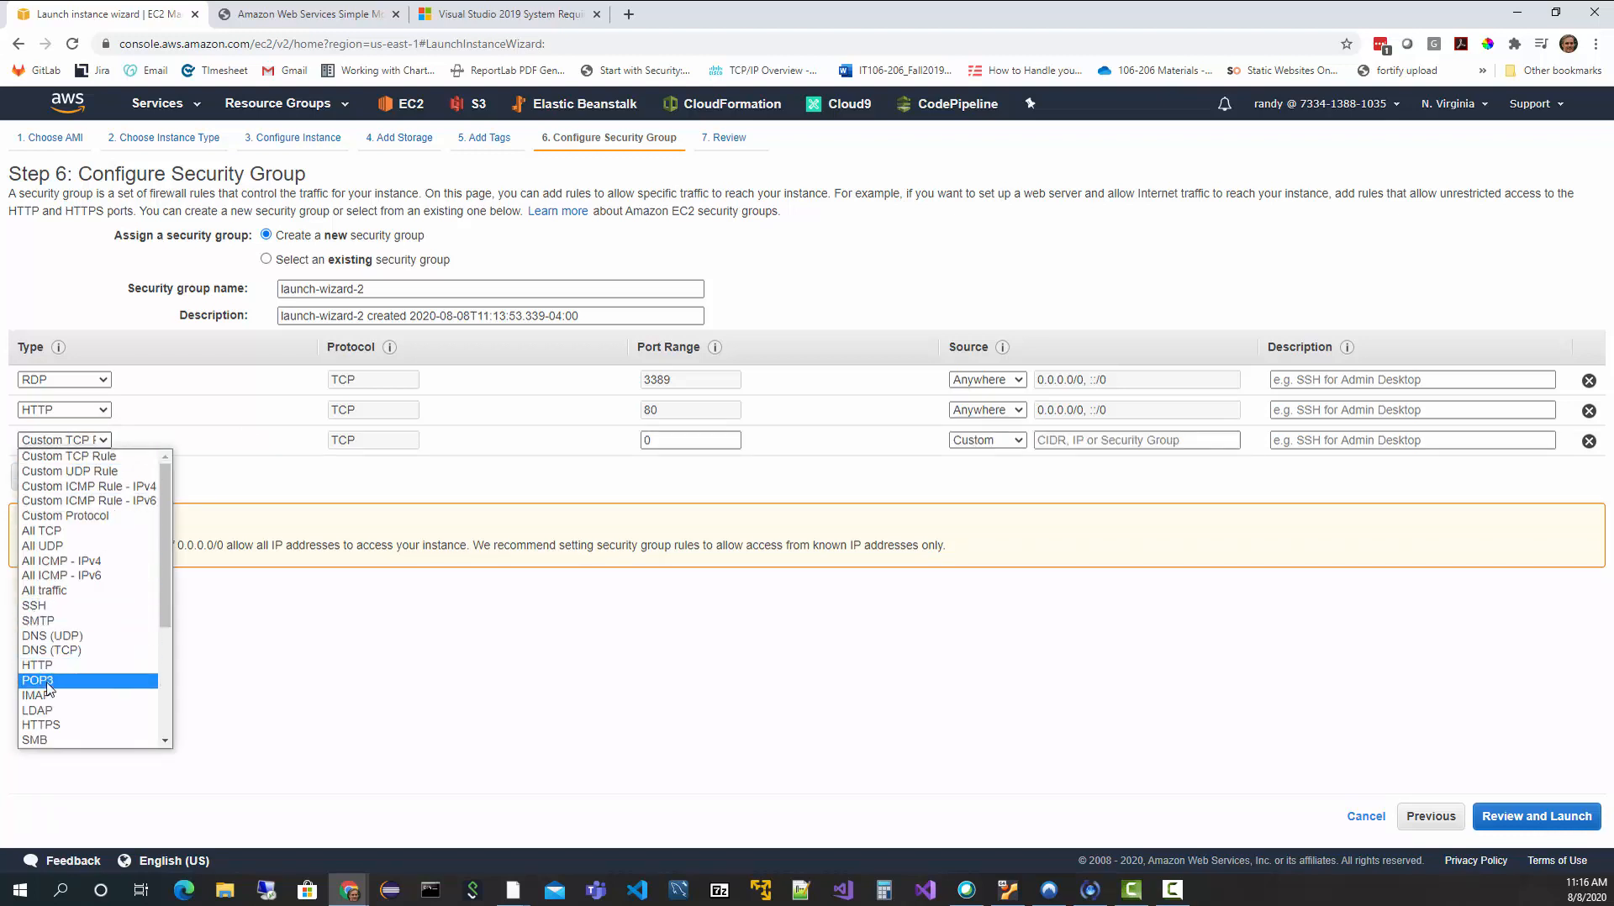
left_click(42, 725)
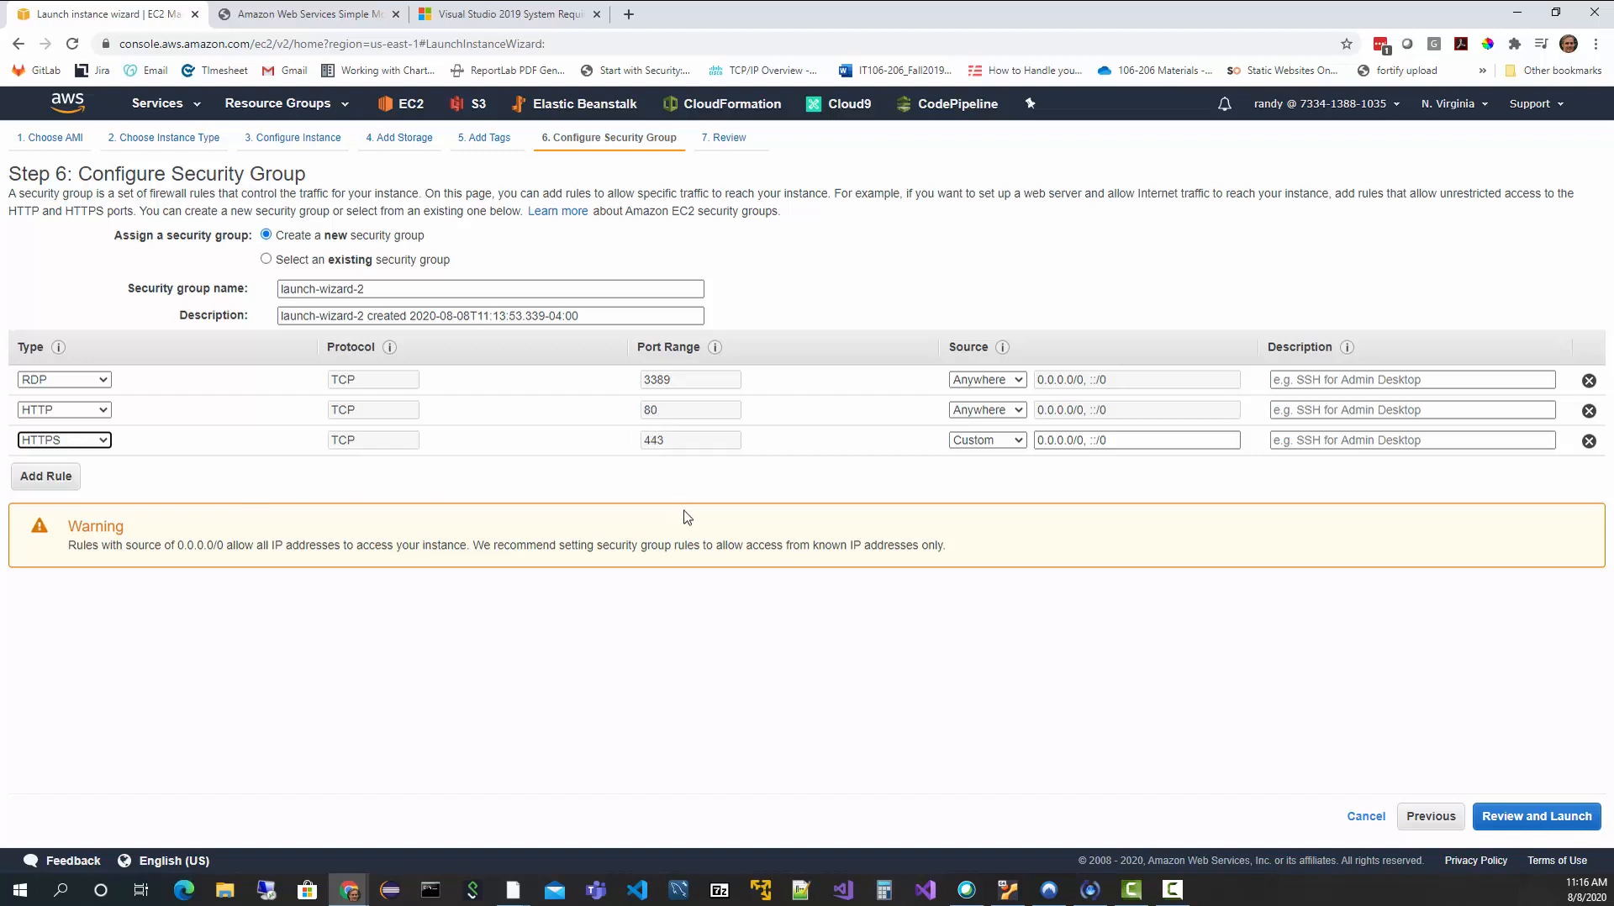
left_click(989, 441)
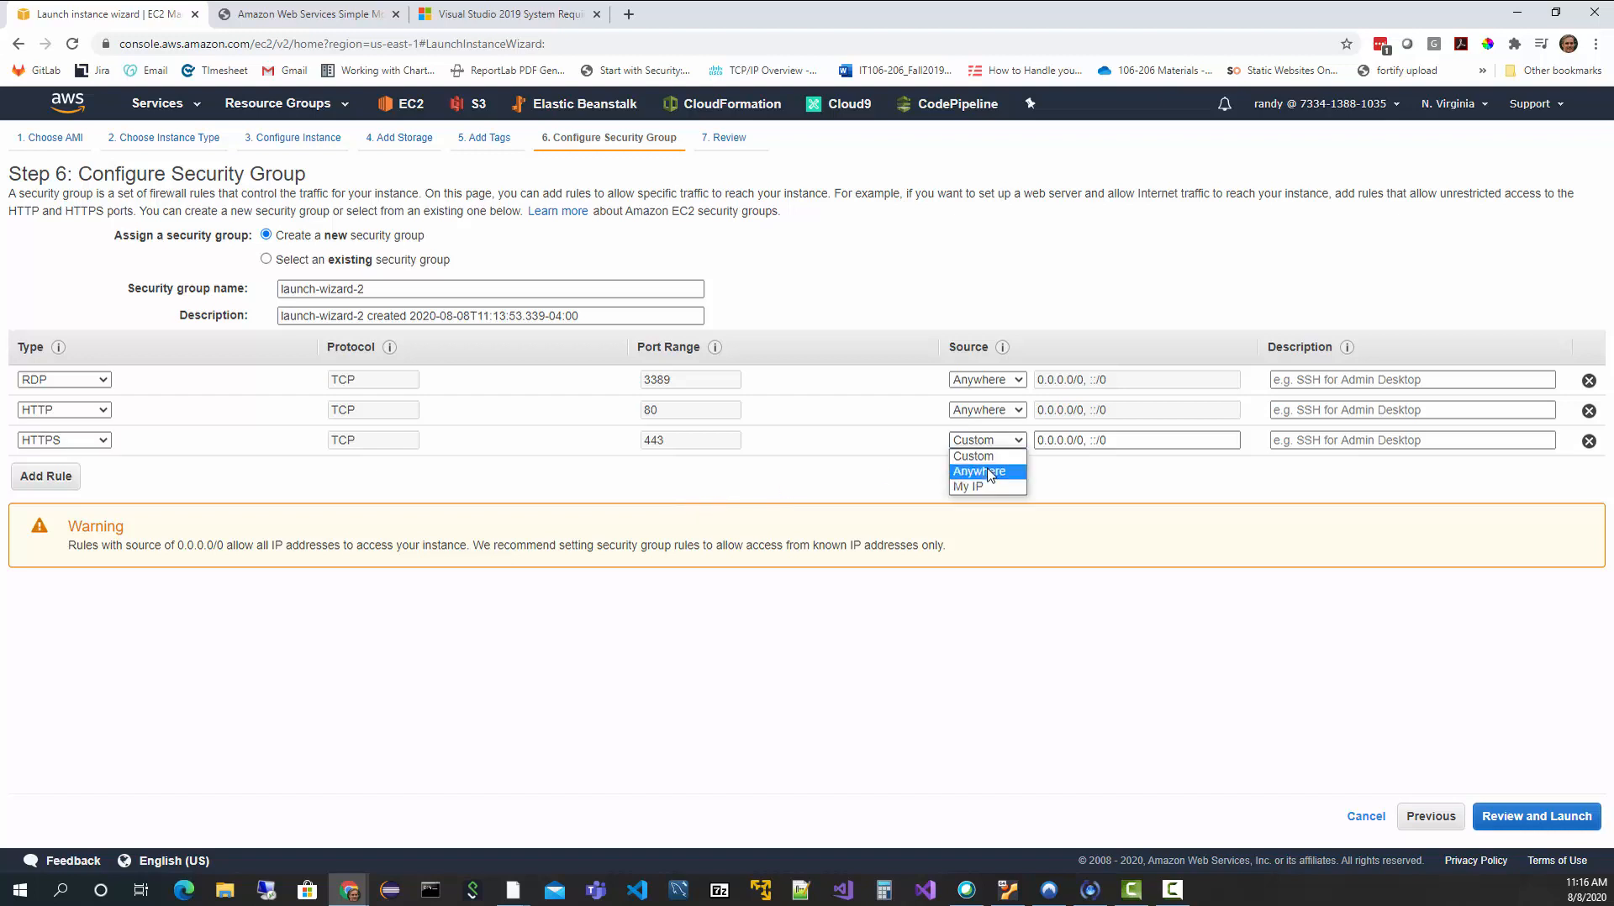
left_click(989, 474)
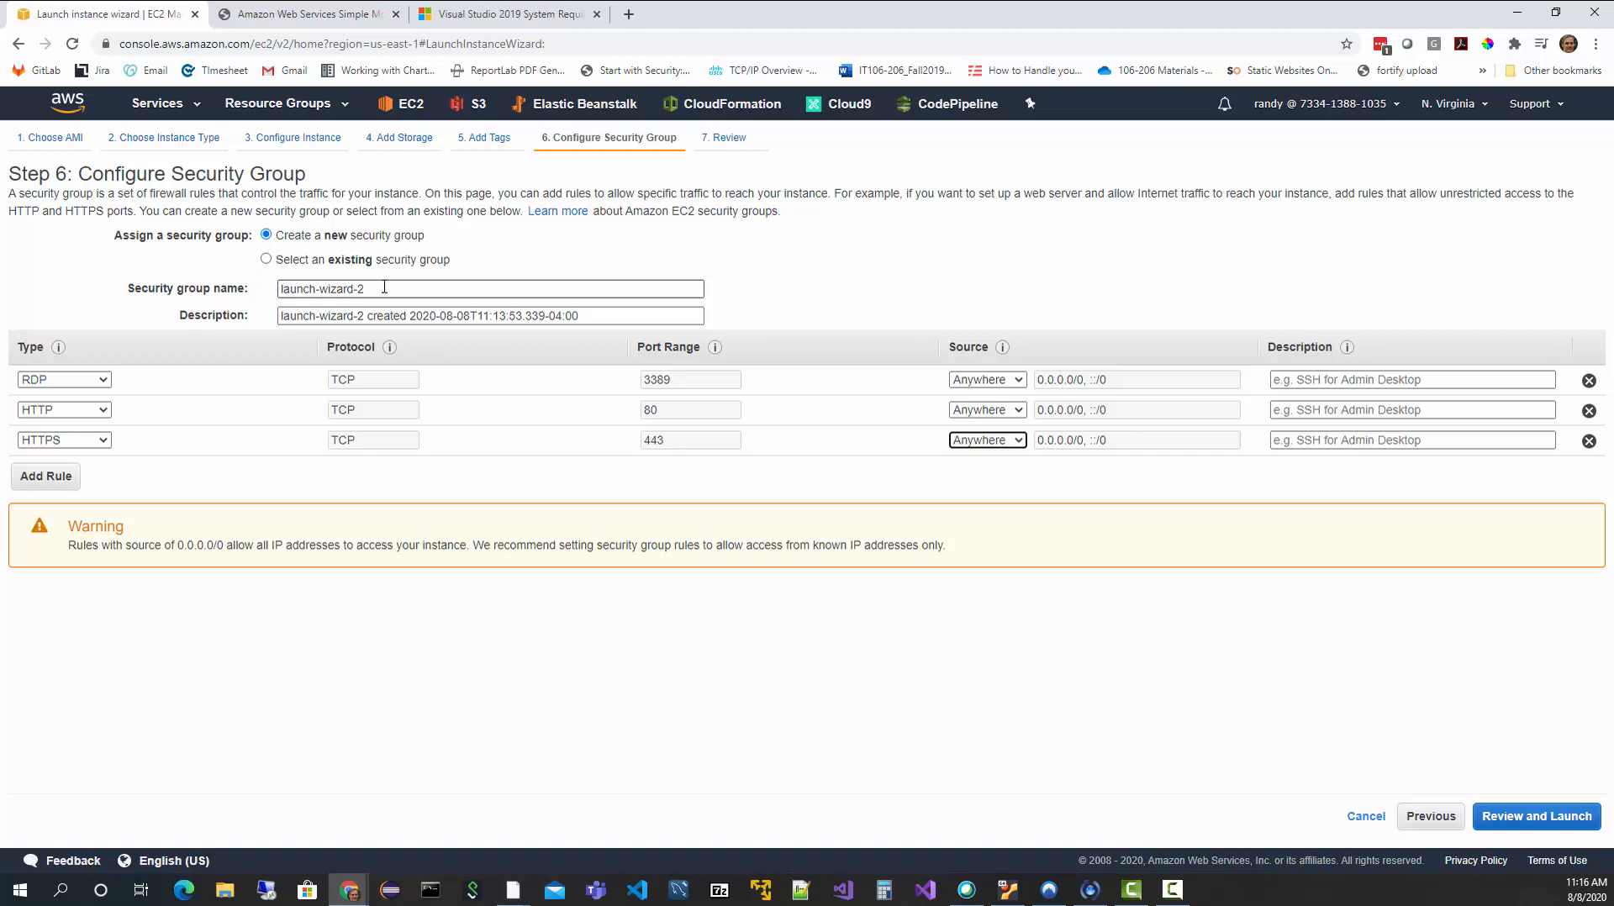
Step: Rename the security group as it431dev and proceed to review the instance launch details
left_click_drag(384, 288, 214, 278)
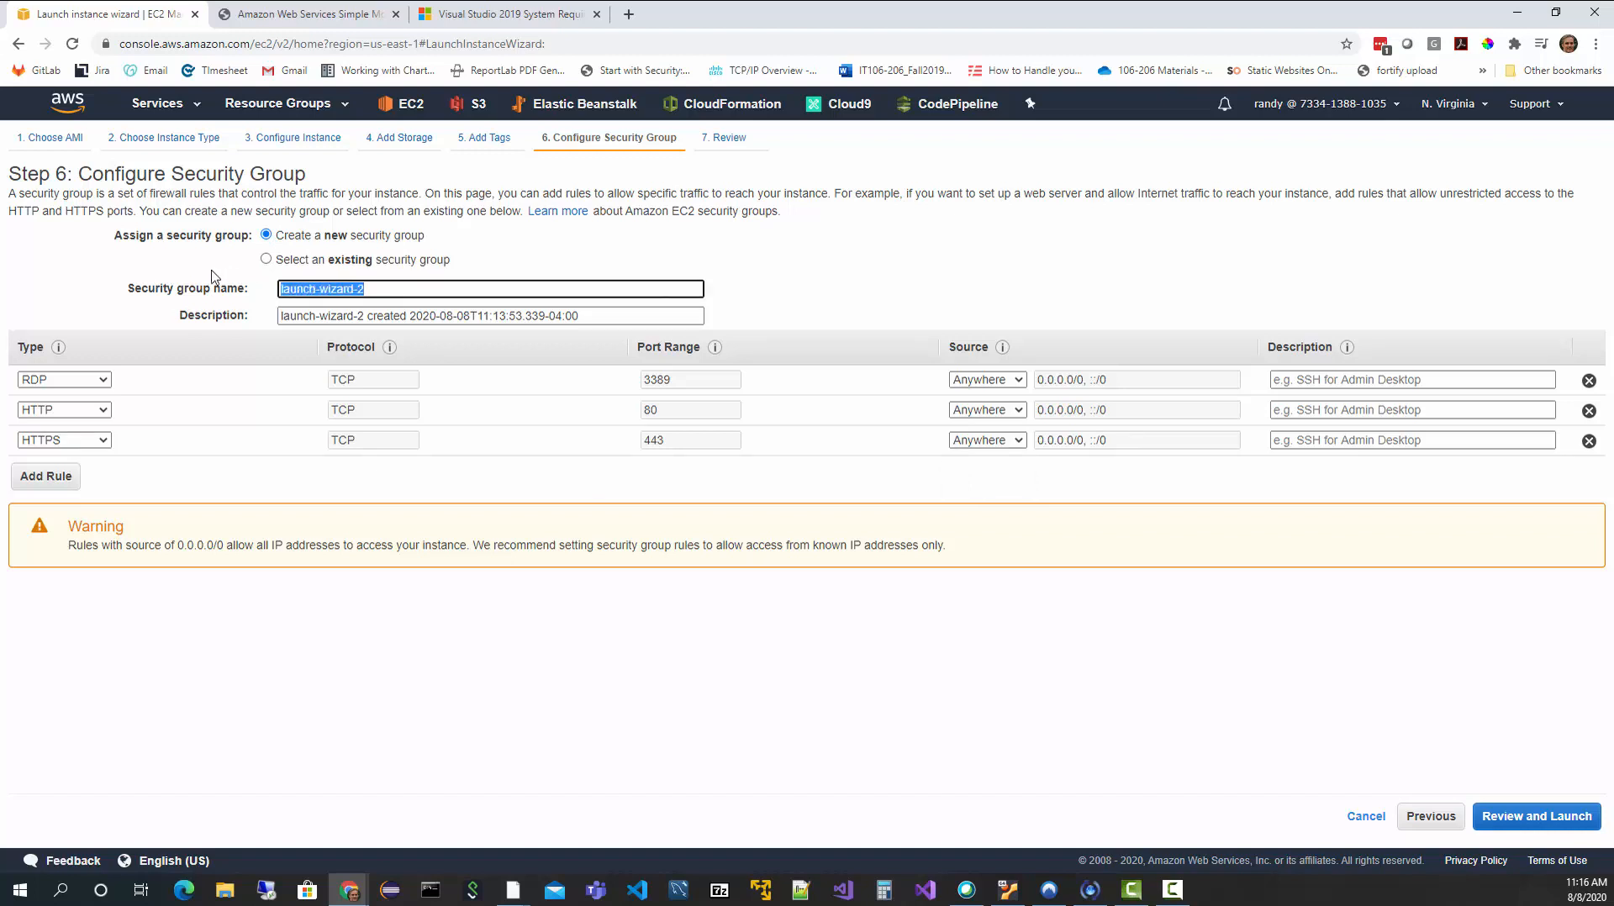
key("BackSpace")
type("it431dev")
left_click(178, 268)
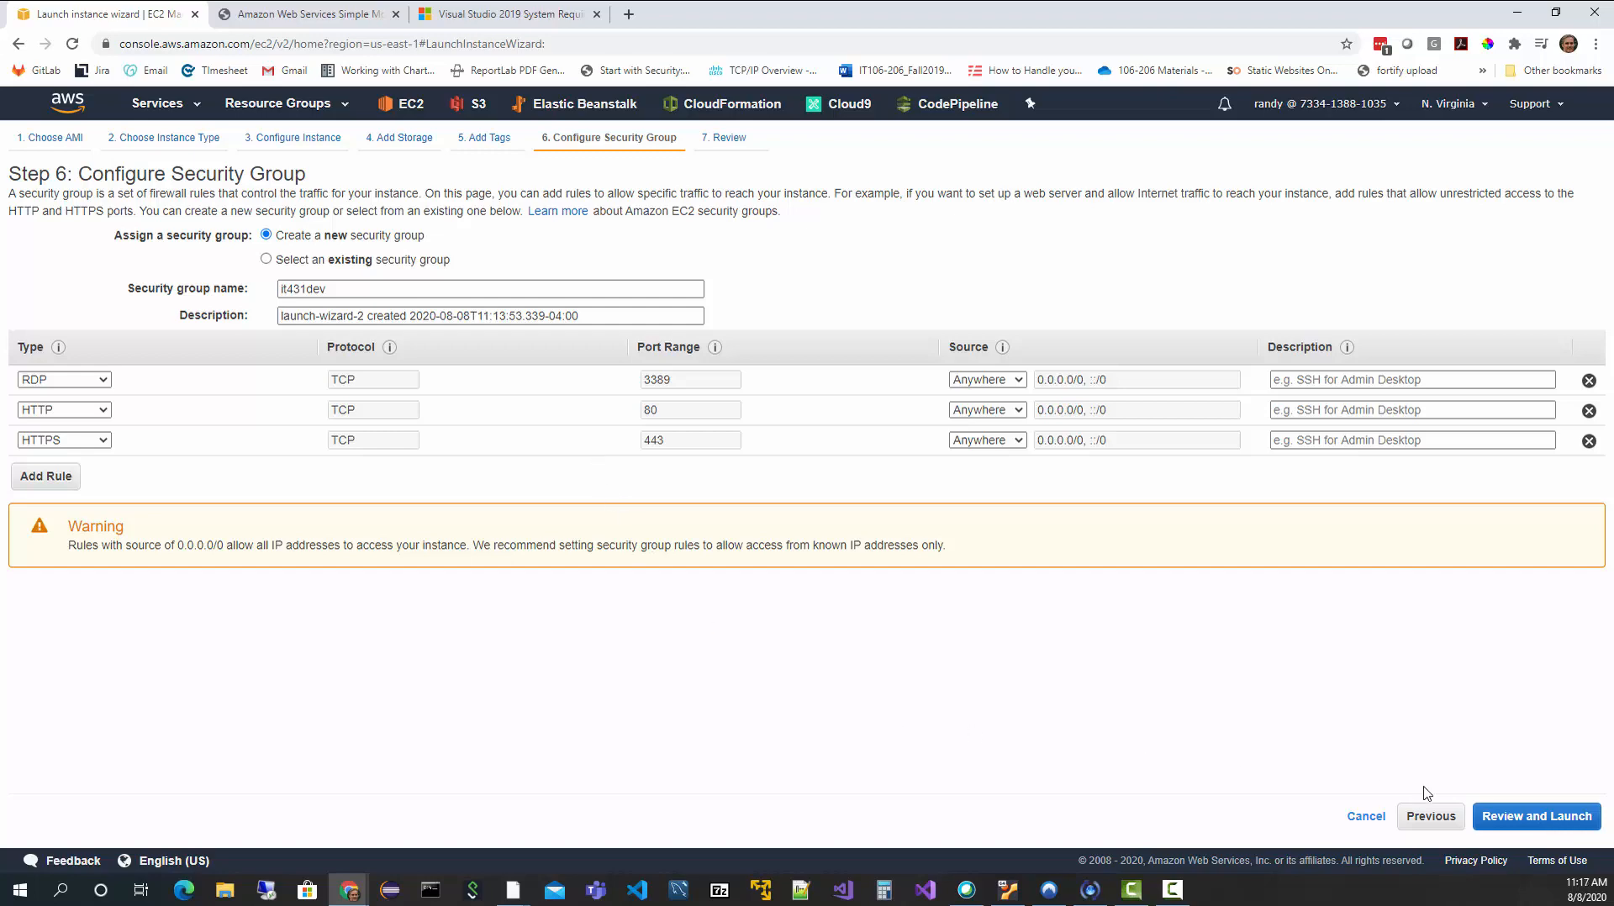
left_click(1522, 820)
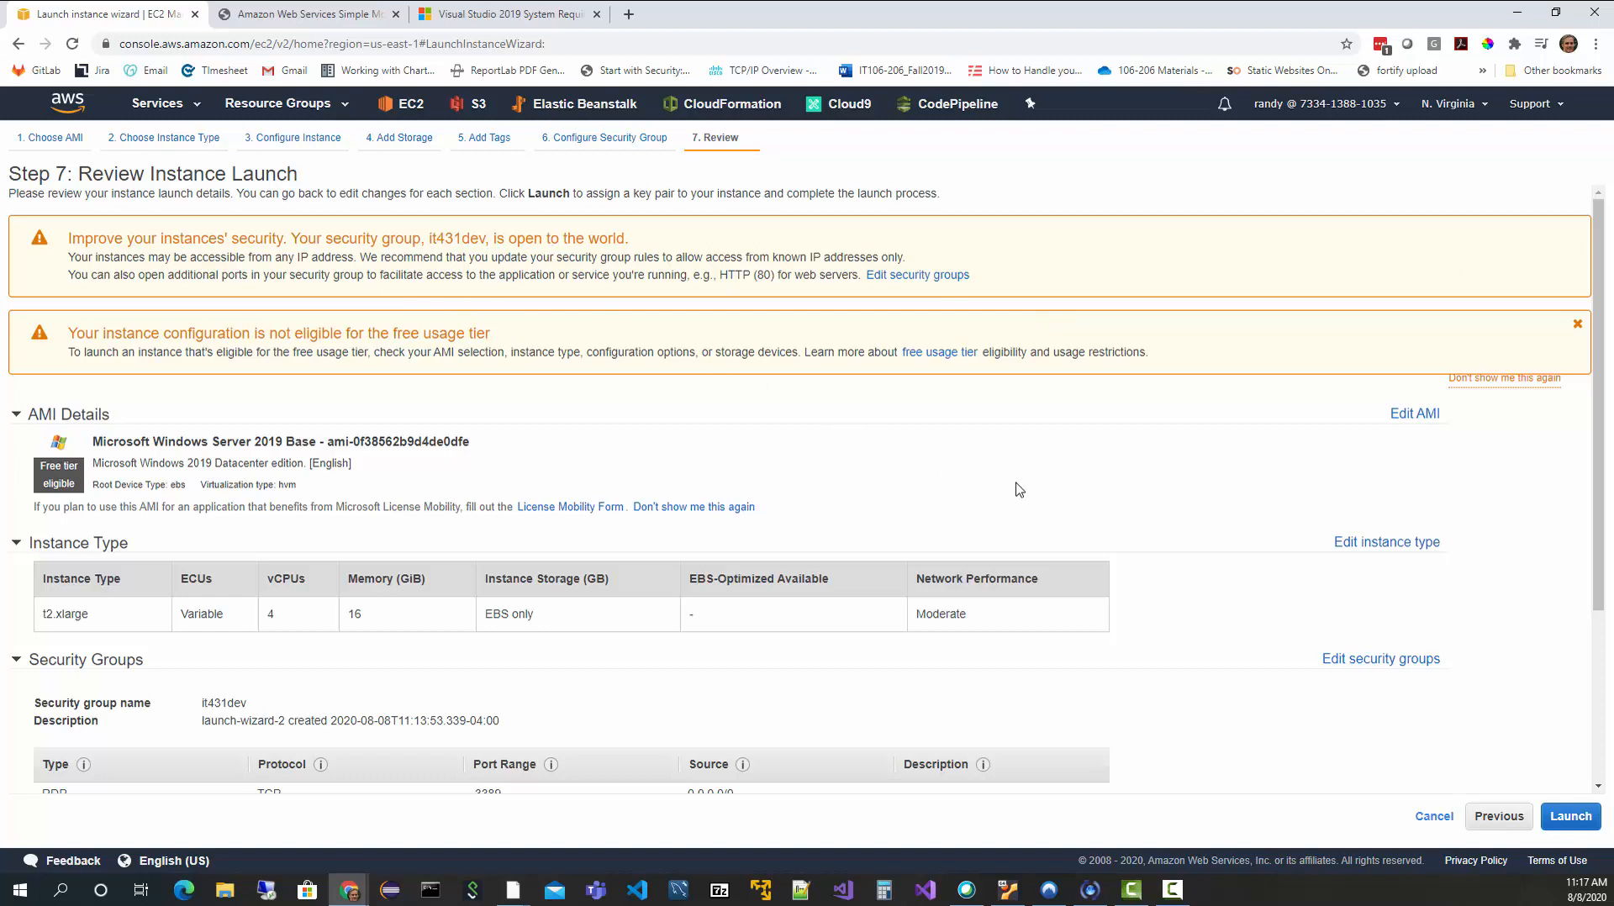
scroll(1156, 554, "down", 3)
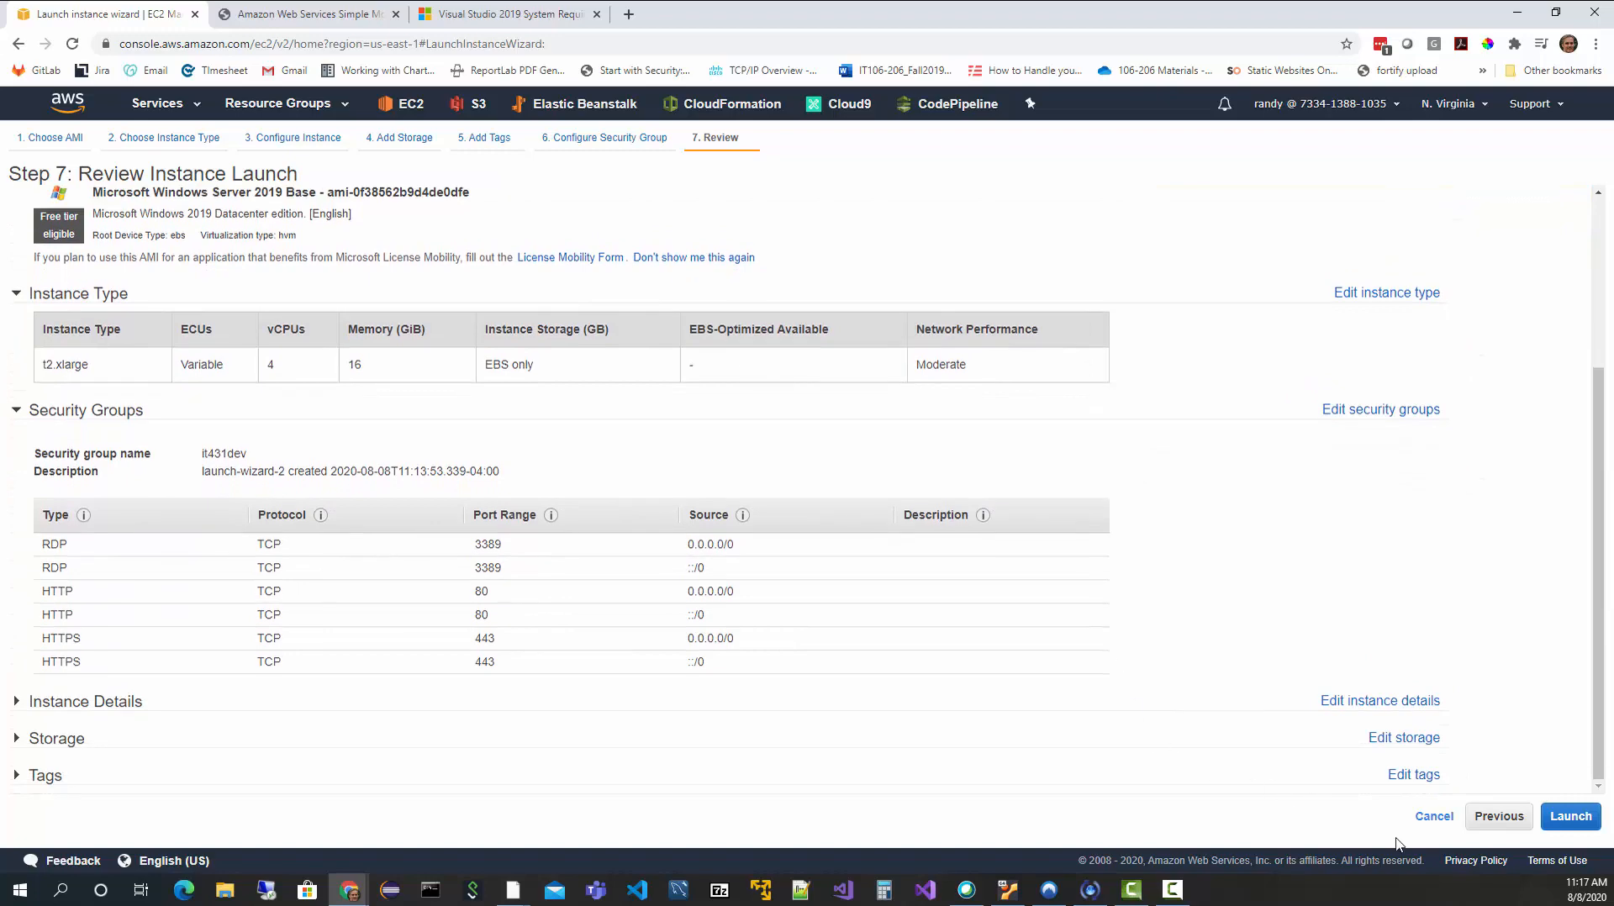
Step: Start the launch and create a new key pair named it431key, downloading its private key file
left_click(1571, 817)
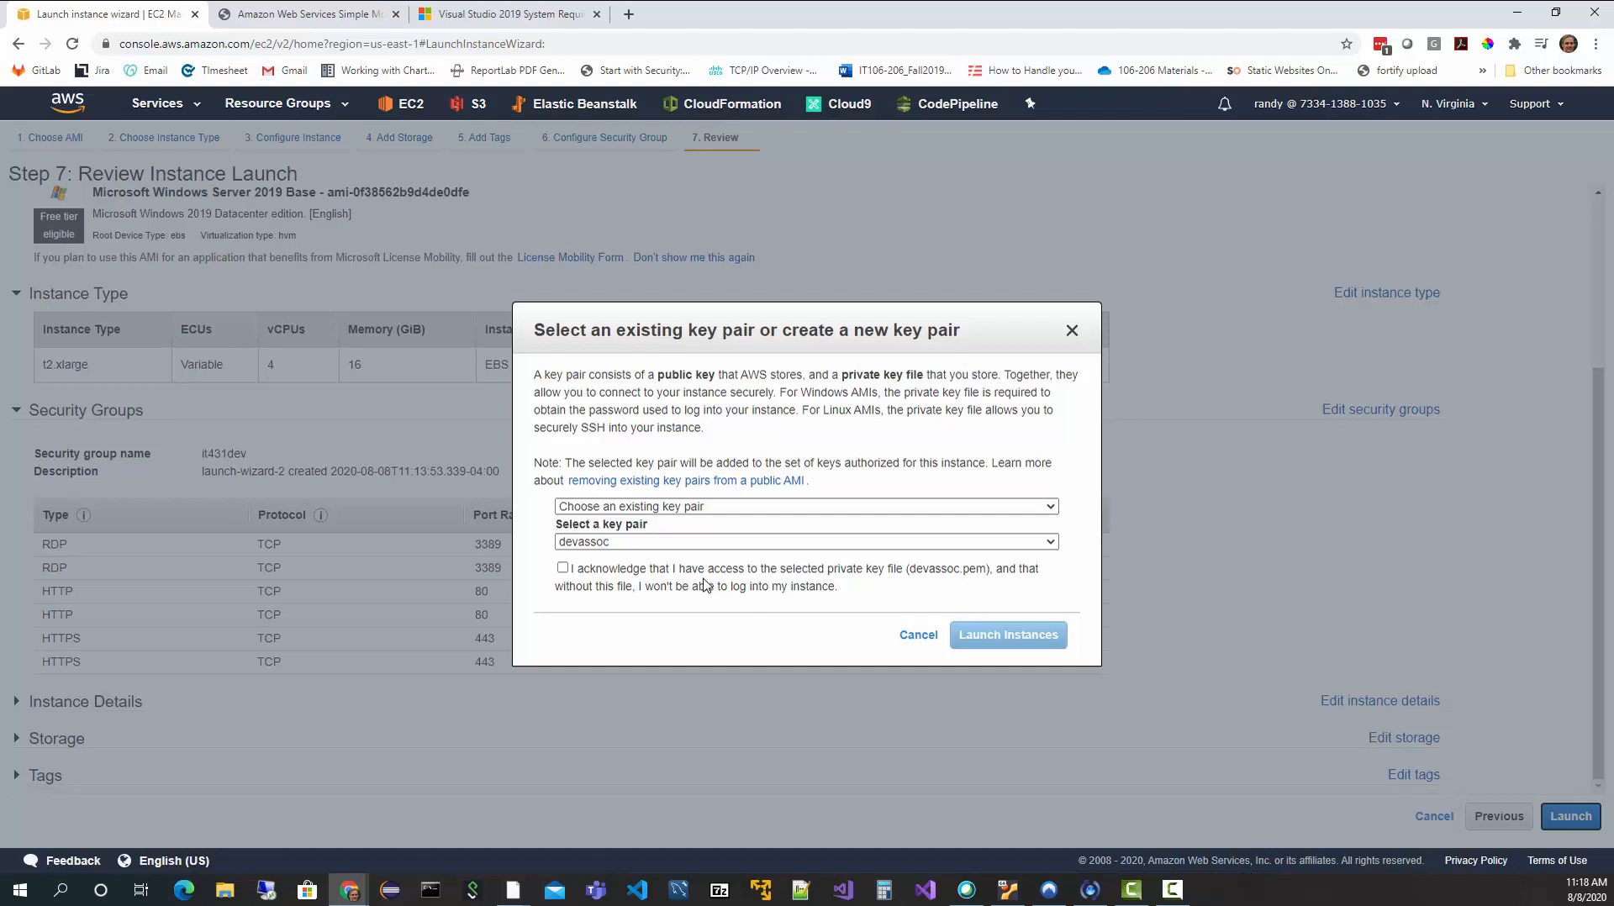
left_click(672, 507)
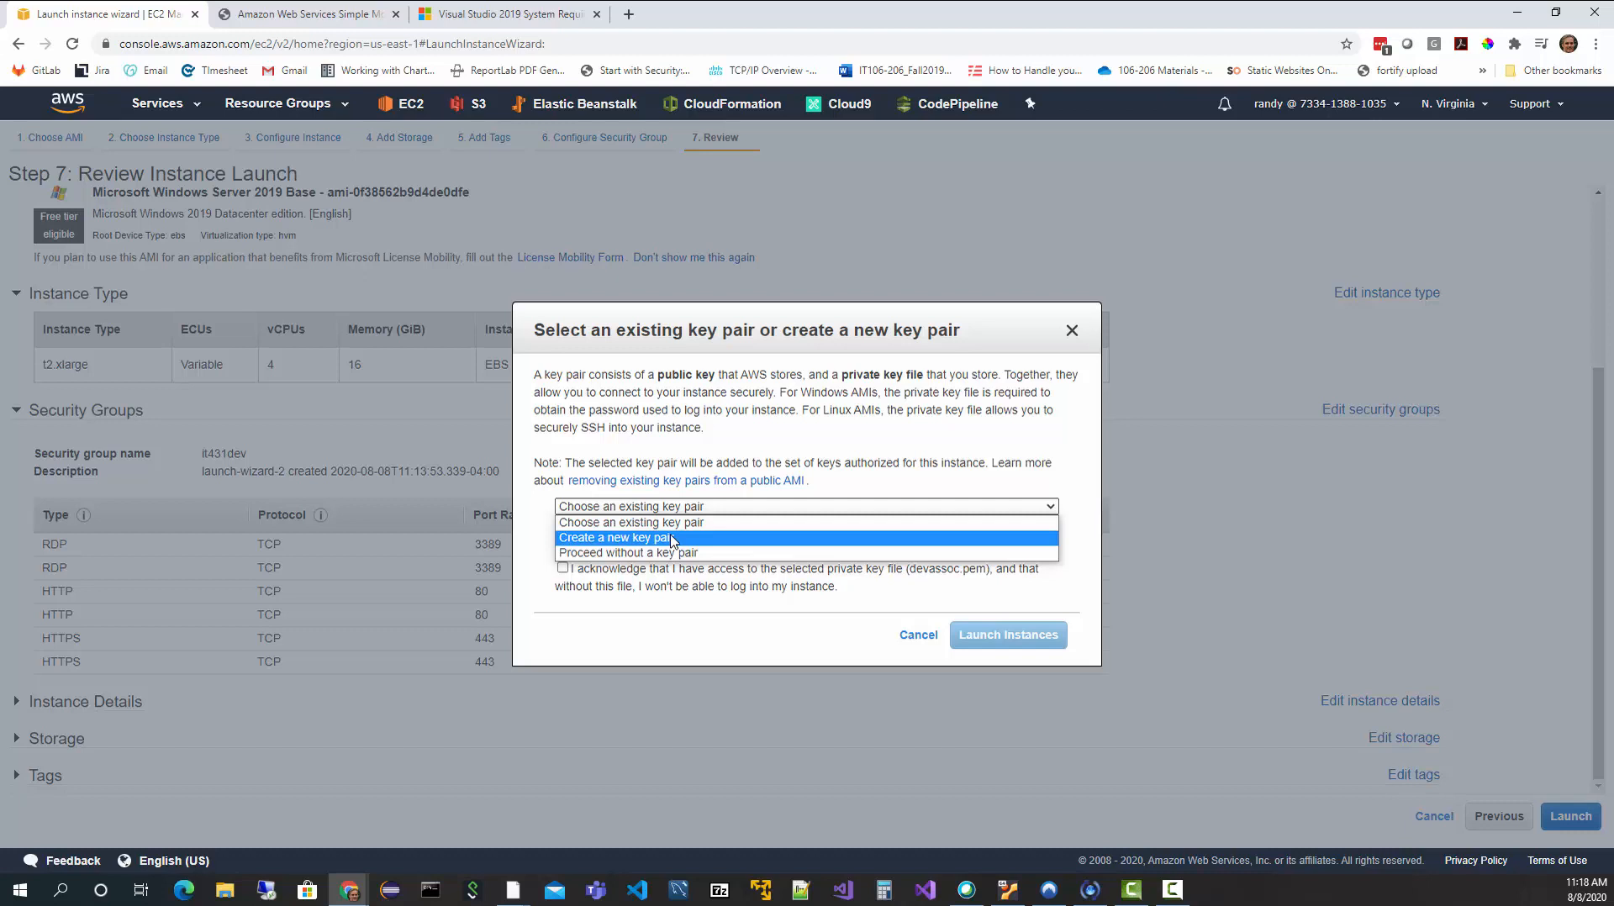
left_click(672, 538)
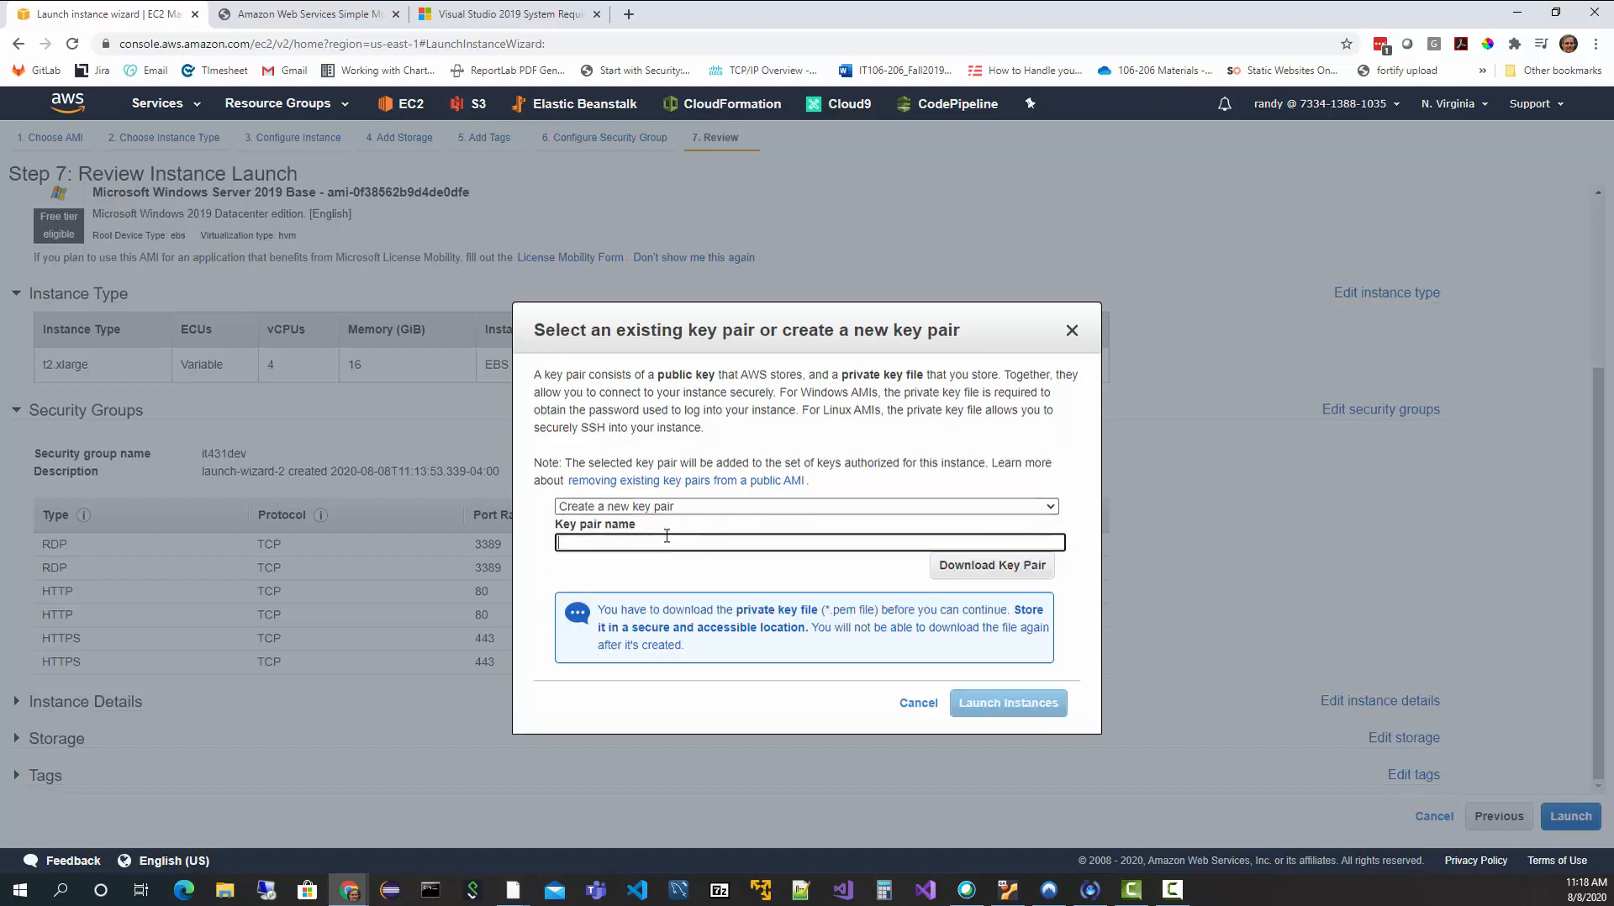
type("it431key")
left_click(988, 572)
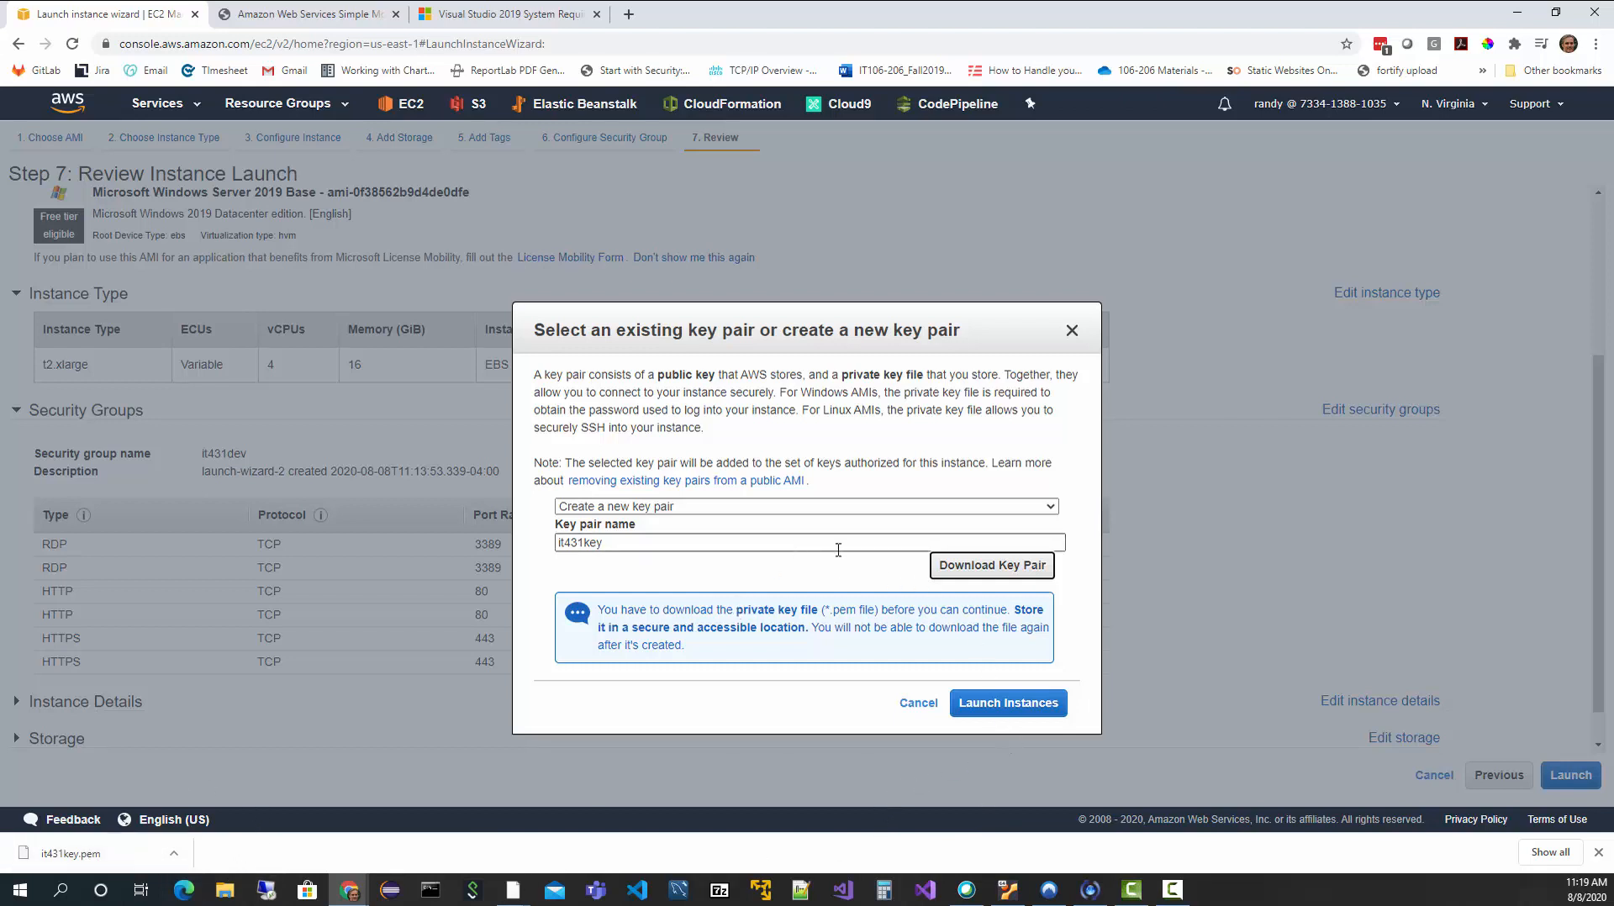
Step: Launch the instance with the new key pair and go to the instances list
left_click(996, 711)
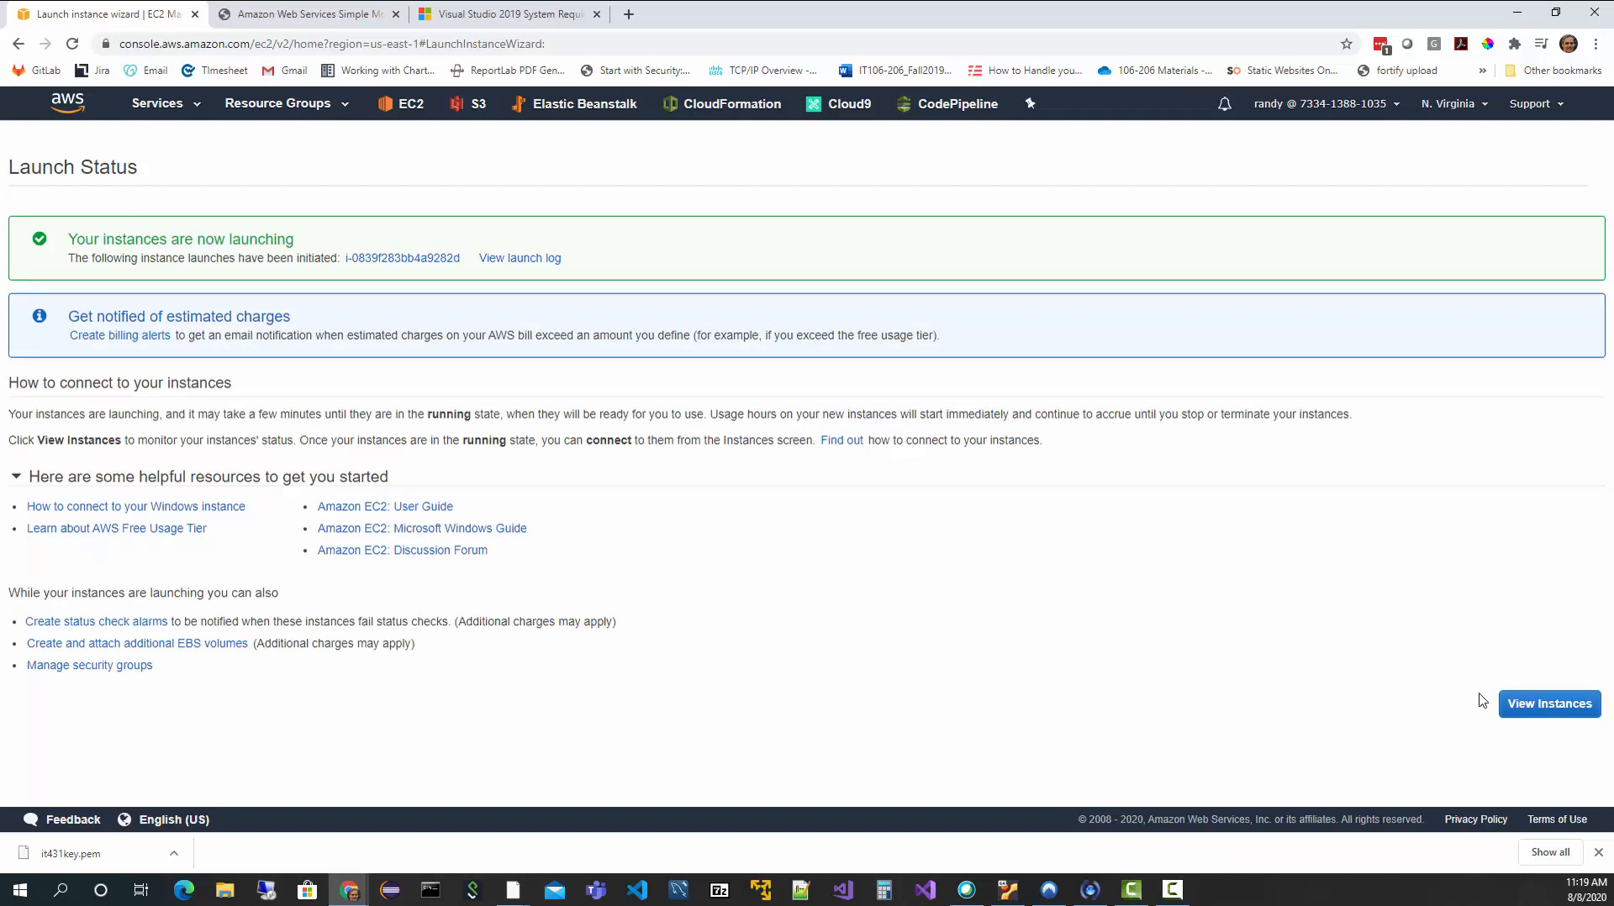
left_click(1542, 708)
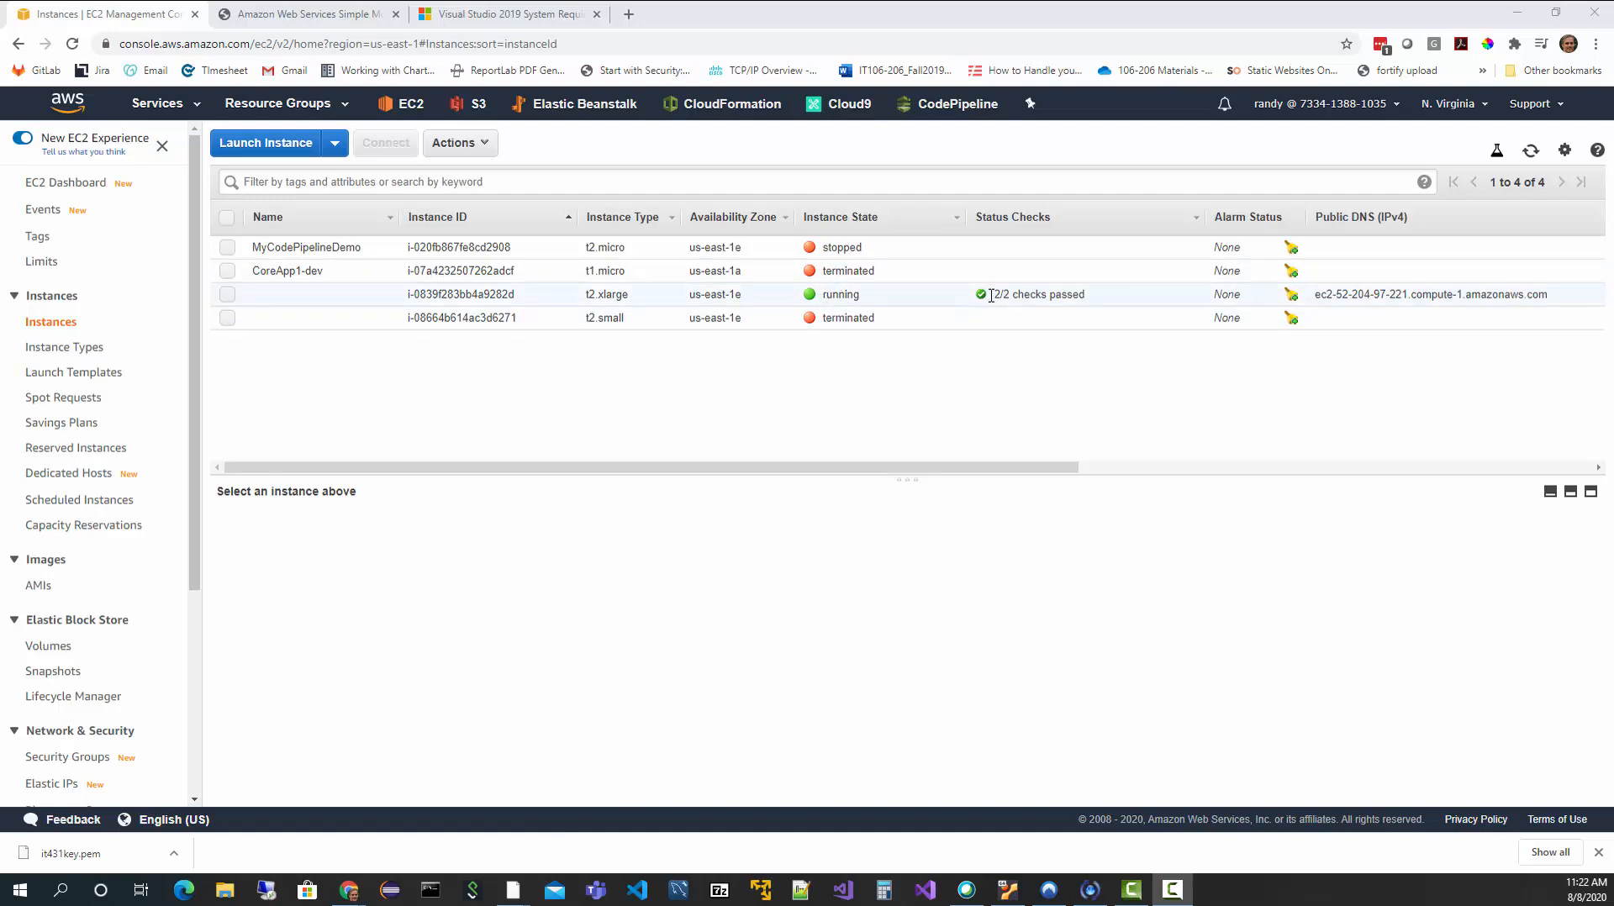
Step: Select the running t2.xlarge instance and name it it431devbox
left_click_drag(996, 303, 1084, 298)
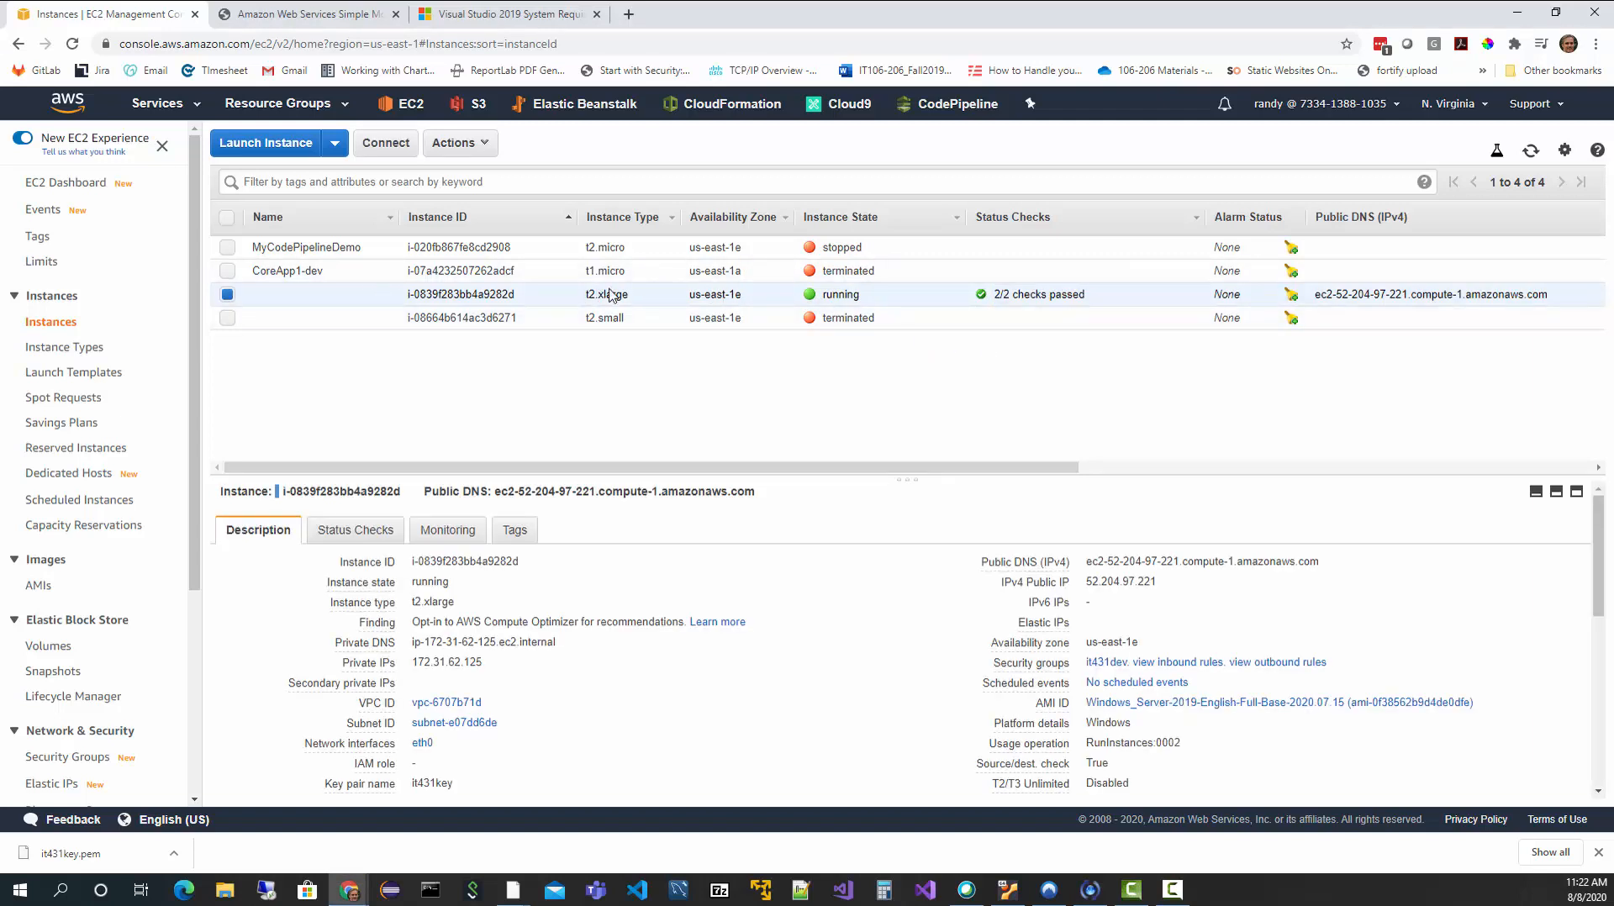
left_click(384, 292)
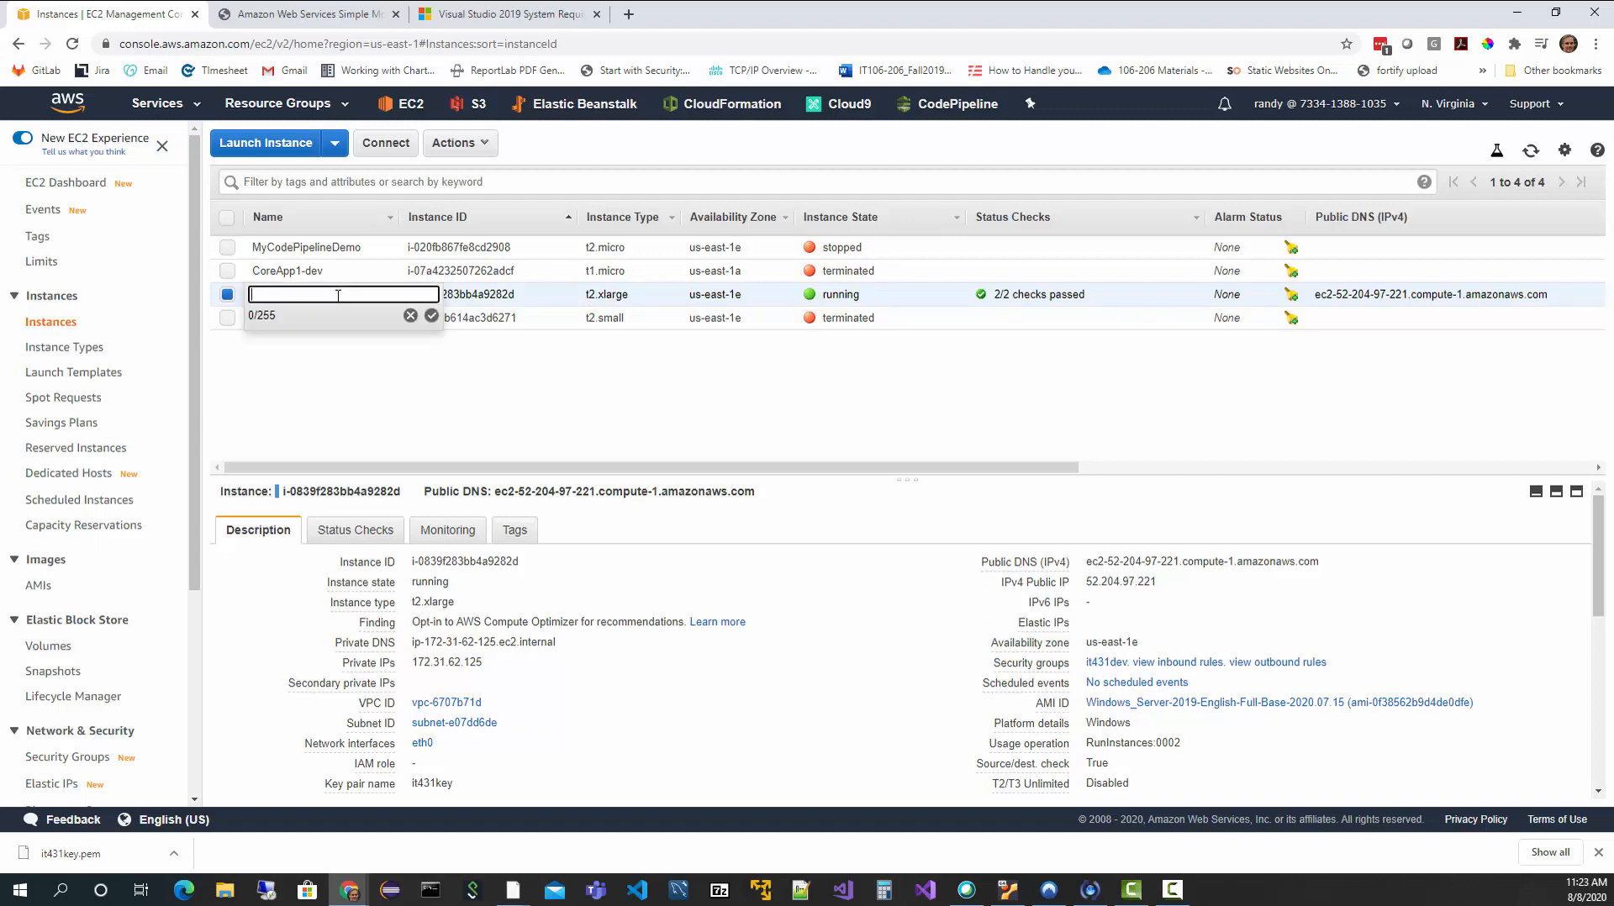
type("it431devbox")
left_click(431, 316)
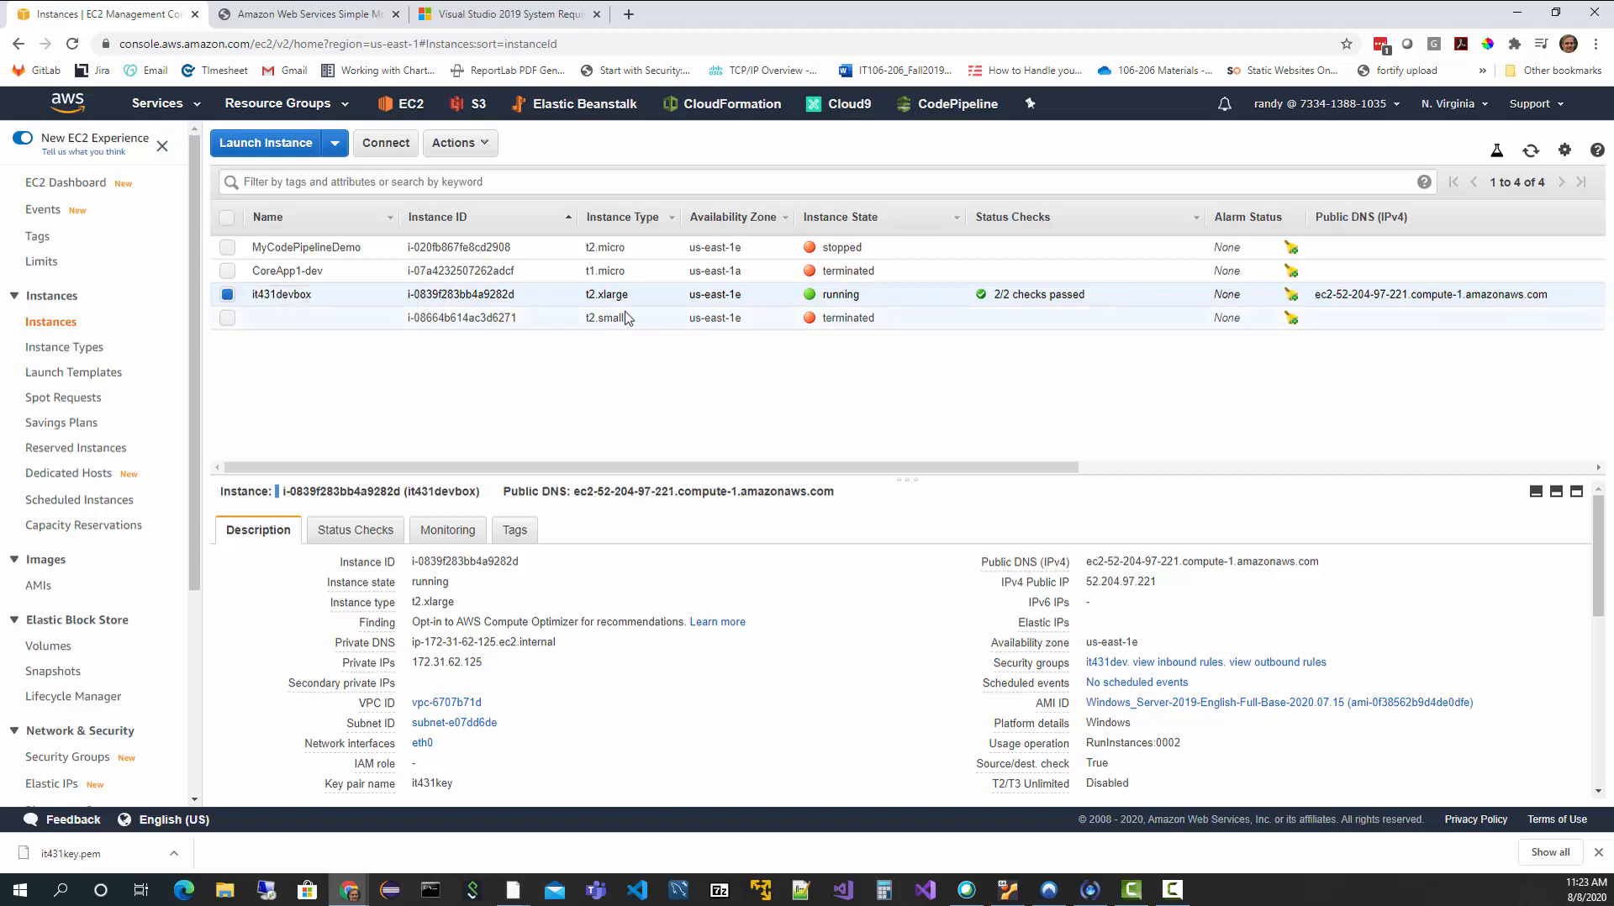